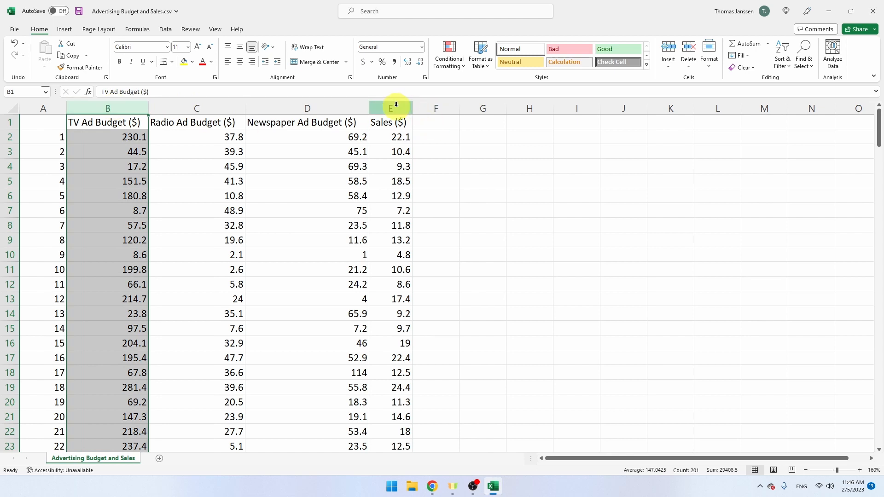
Step: Look over the columns from TV Ad Budget to Sales, and close the Advertising Budget and Sales.csv workbook
shift+click(393, 107)
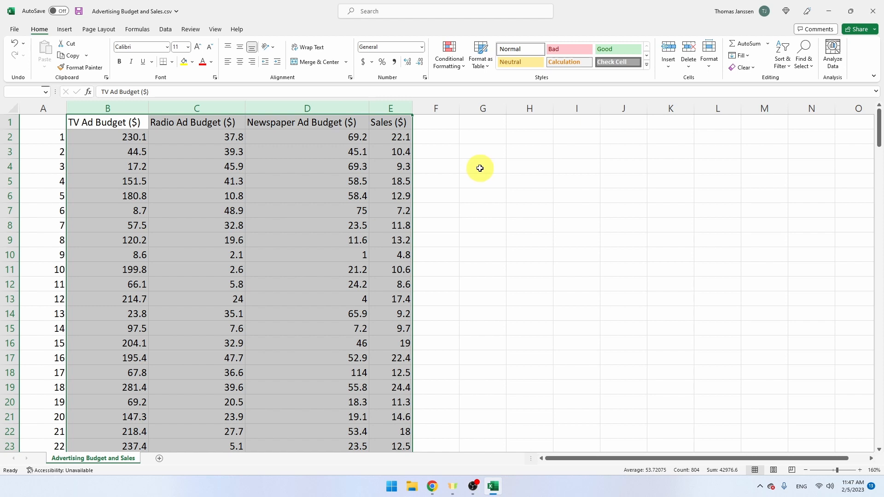
click(110, 149)
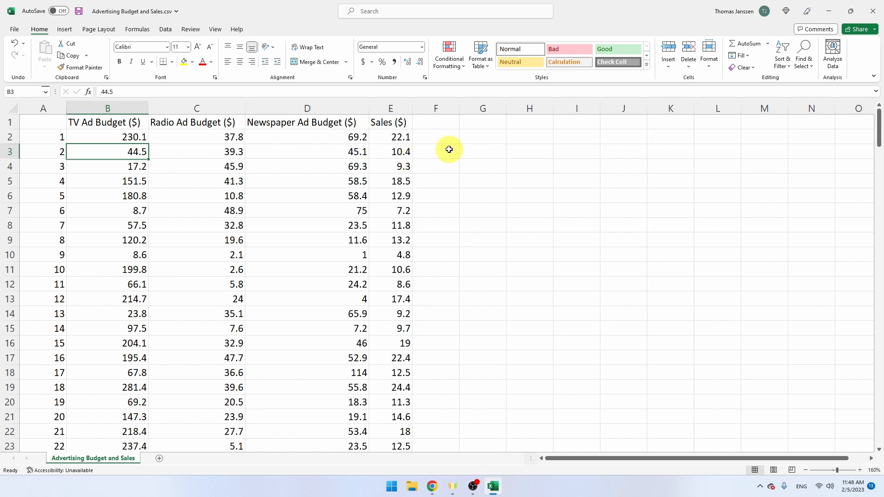
click(876, 10)
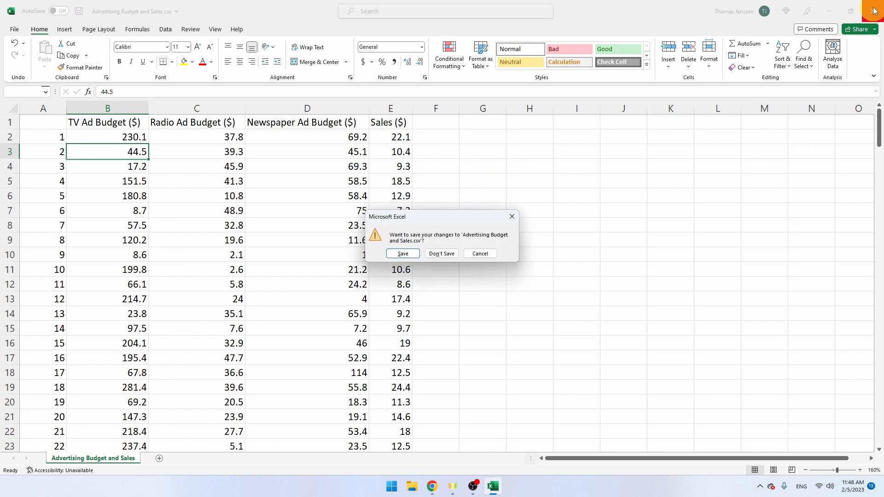
click(422, 254)
Step: Switch to Chrome and download the Advertising Sales Dataset from its Kaggle page
click(443, 476)
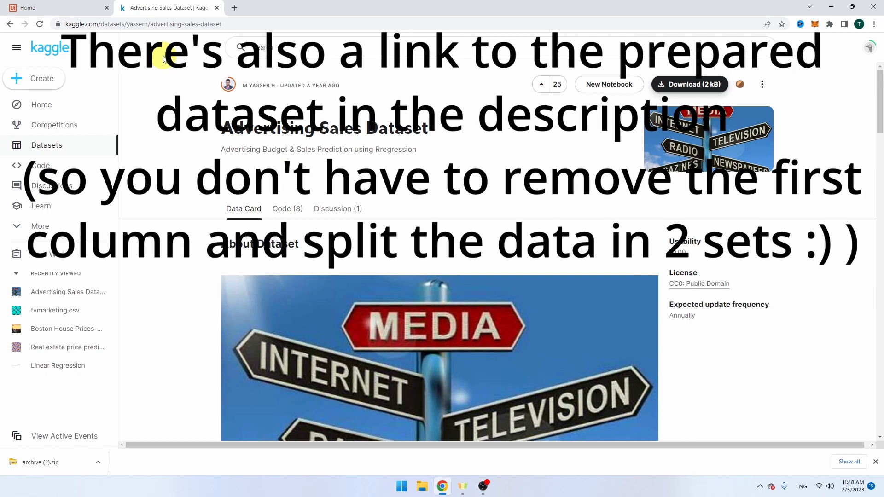
click(233, 24)
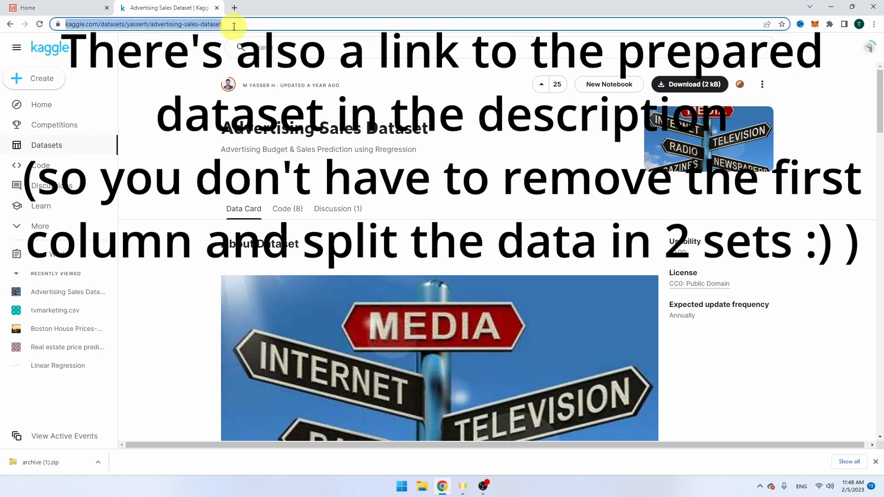
click(173, 164)
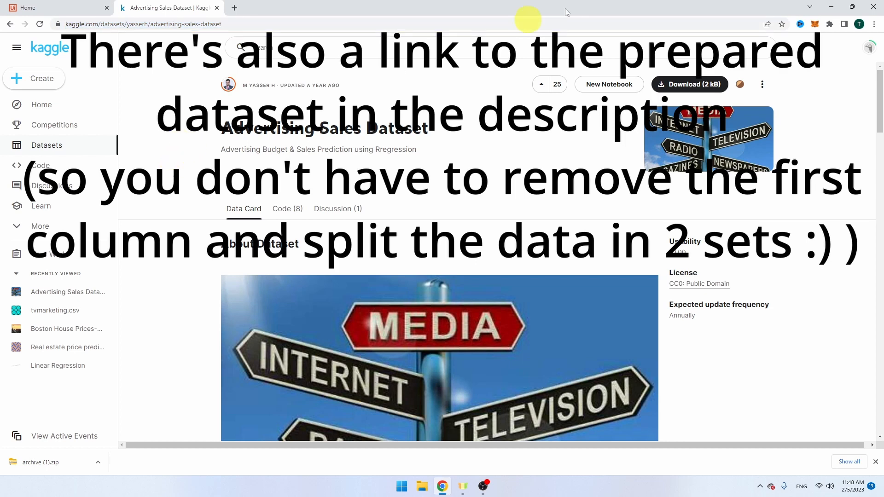
click(693, 86)
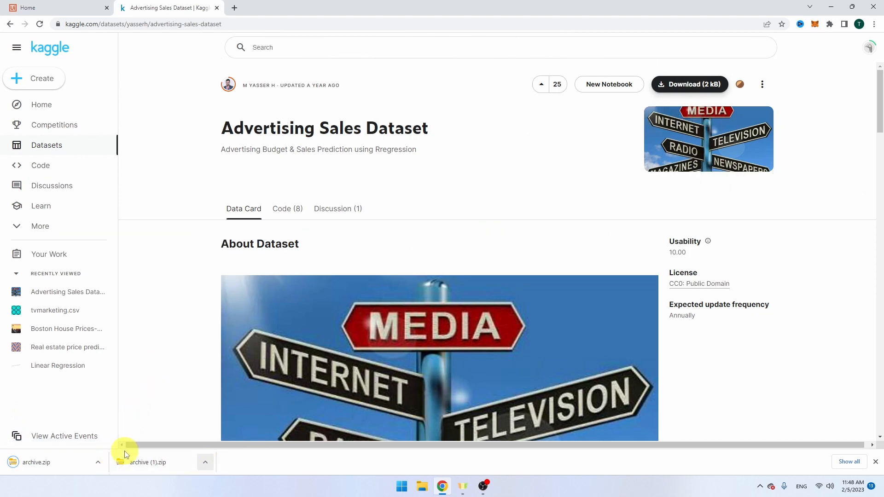
Step: Locate the newly downloaded archive.zip in its folder and paste it onto the desktop
click(98, 463)
click(129, 429)
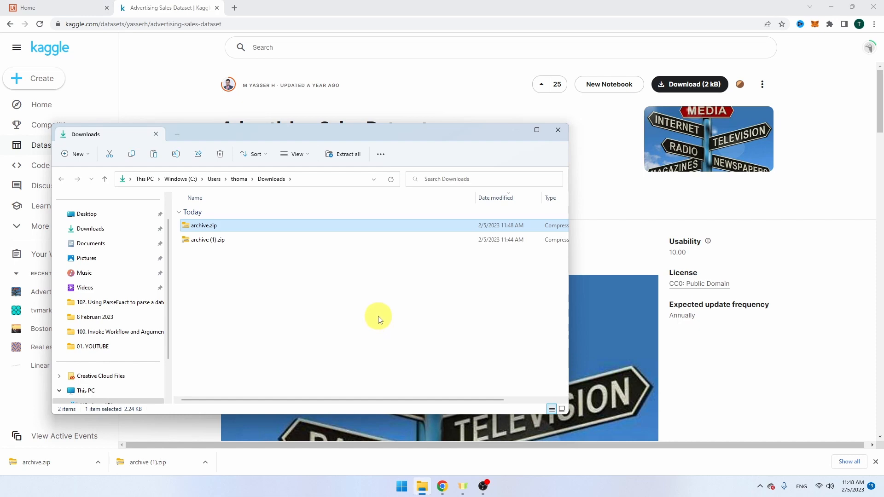
key(super+d)
right_click(41, 132)
click(76, 173)
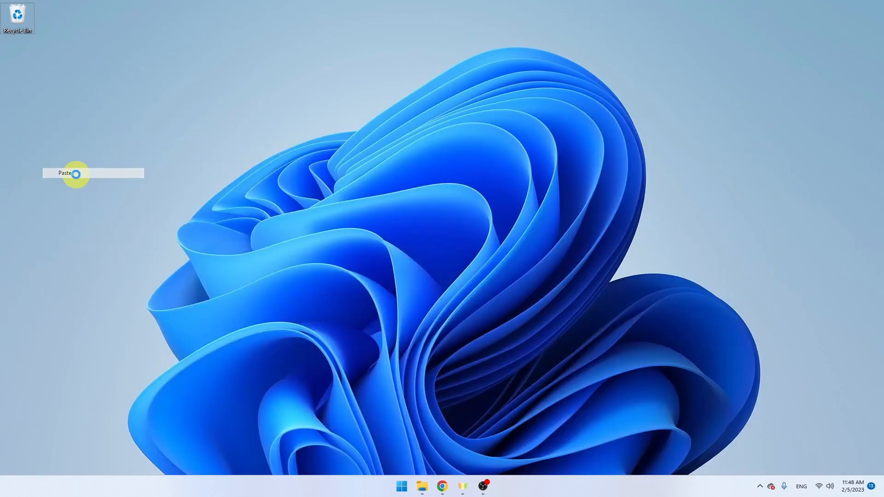
Step: Extract archive.zip into an archive folder on the desktop and delete the zip file
right_click(46, 107)
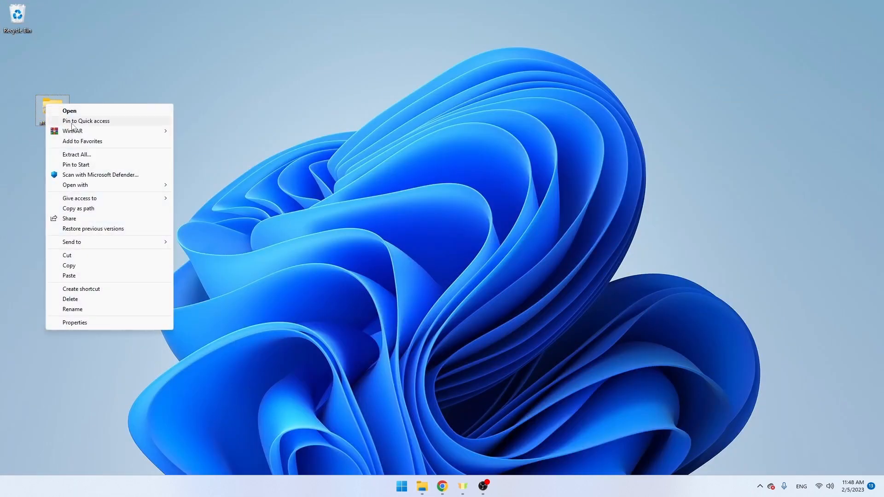
click(89, 153)
click(526, 328)
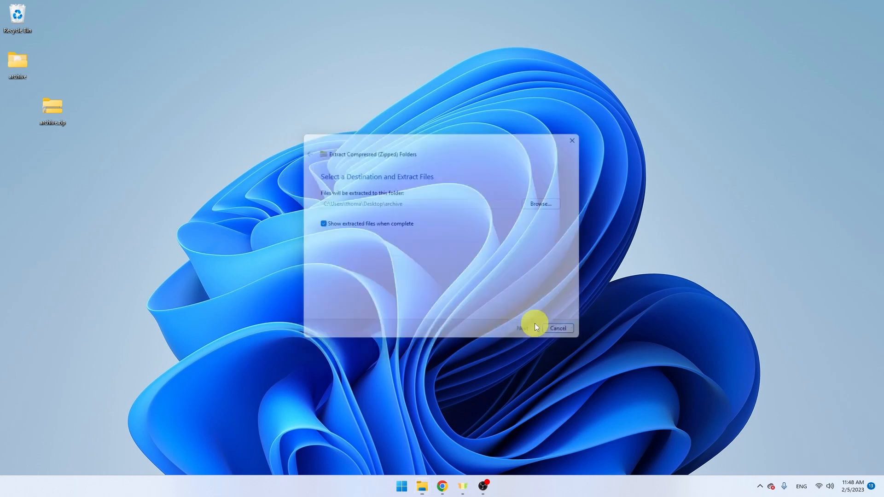
click(569, 142)
drag(194, 175, 18, 107)
key(Delete)
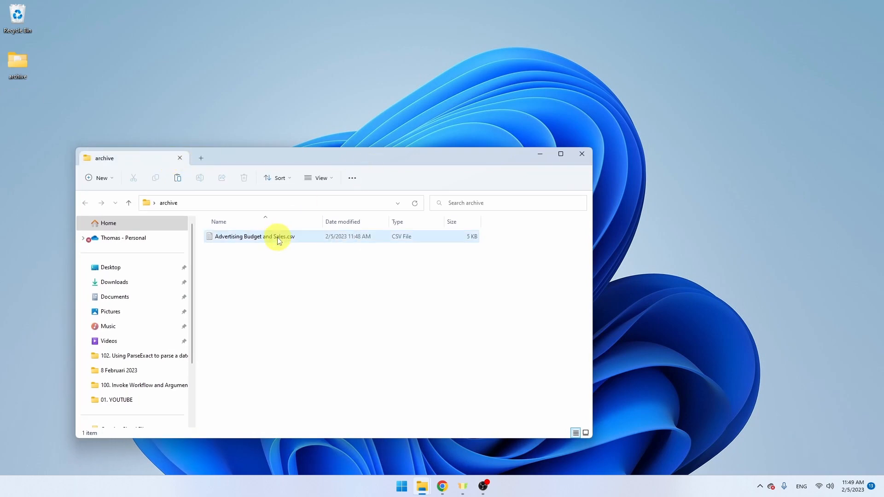
Step: Duplicate Advertising Budget and Sales.csv within the archive folder
click(277, 238)
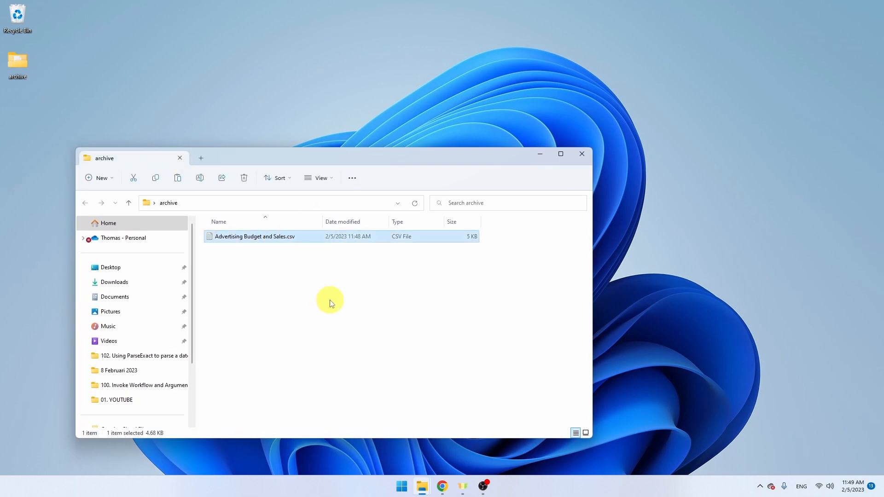
key(ctrl+c)
key(ctrl+v)
click(518, 235)
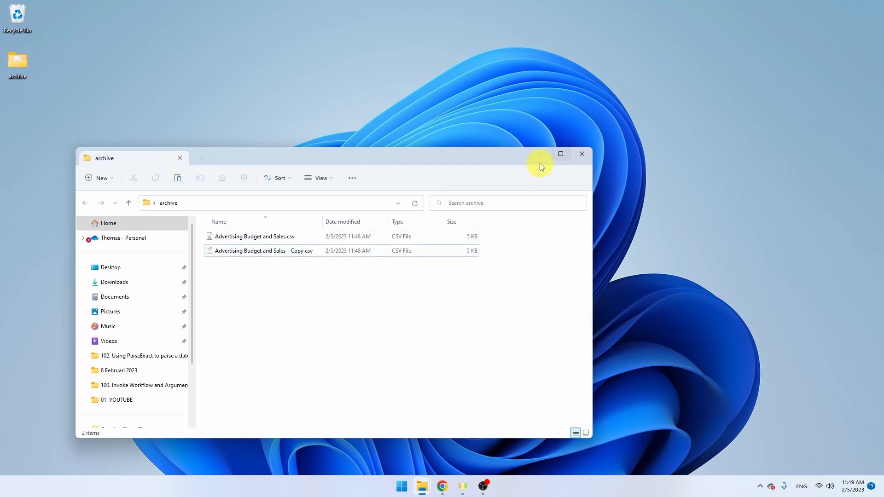
Step: Rename the original Advertising Budget and Sales.csv file as Advertising Budget and Training.csv
click(560, 153)
click(200, 89)
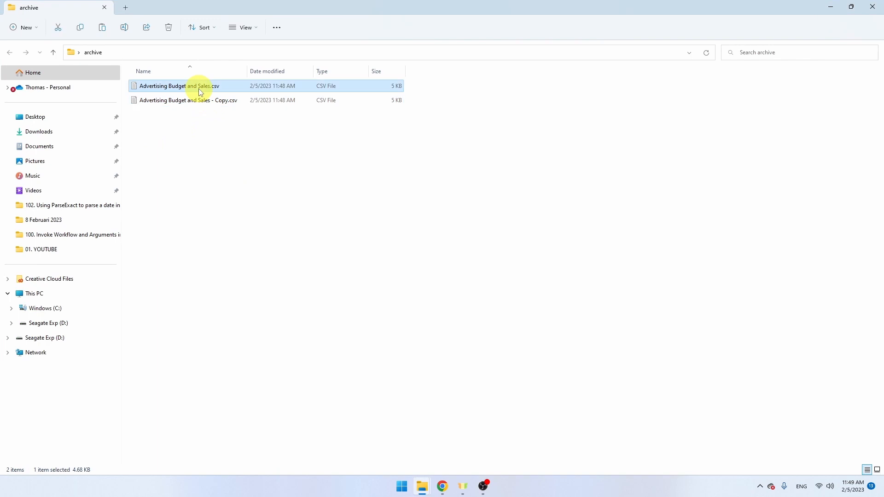
right_click(201, 93)
click(266, 271)
key(End)
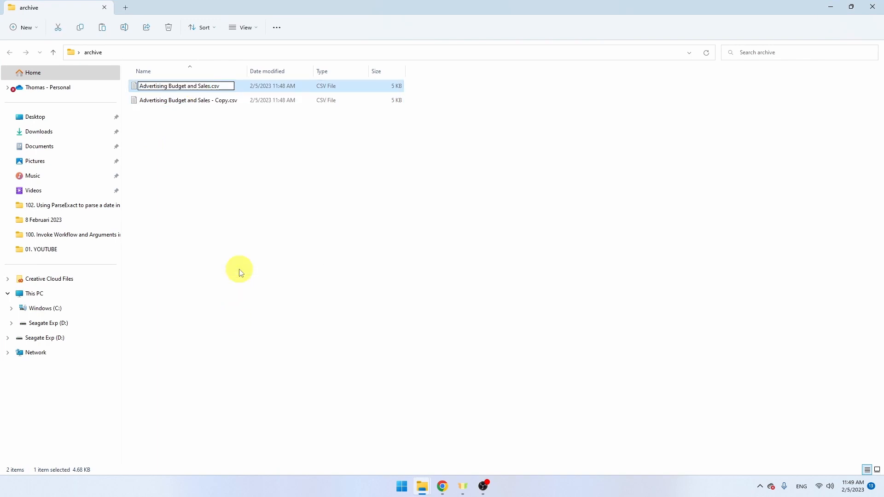
key(BackSpace)
key(BackSpace)
text(Training)
key(Return)
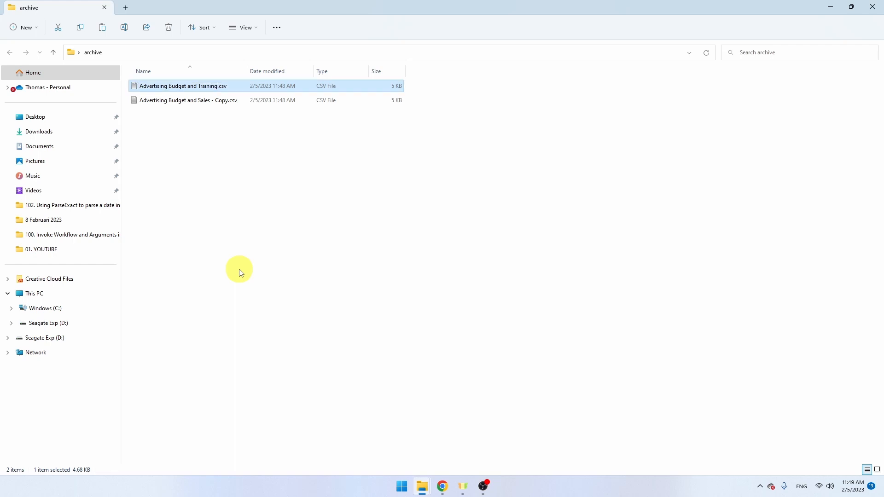
Step: Rename the duplicated CSV file as Advertising Budget and Sales Evaluation.csv
right_click(223, 101)
click(286, 284)
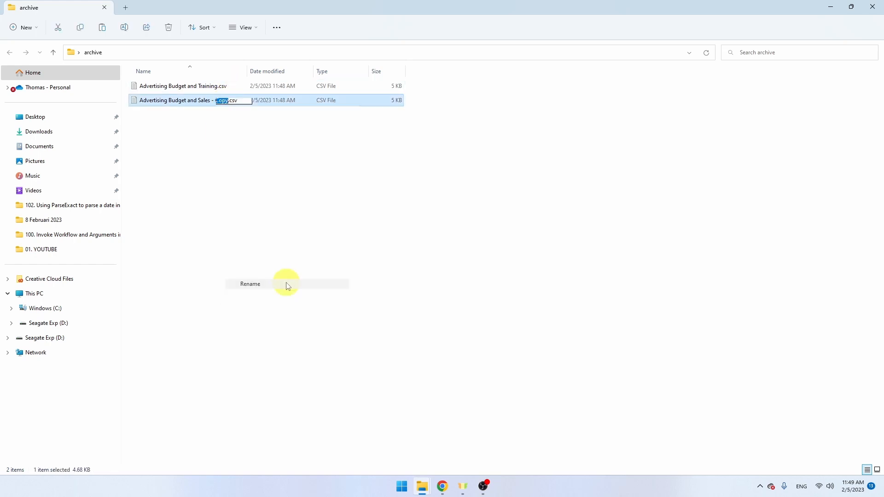
click(211, 102)
key(ctrl+shift+Right)
key(ctrl+shift+Right)
key(BackSpace)
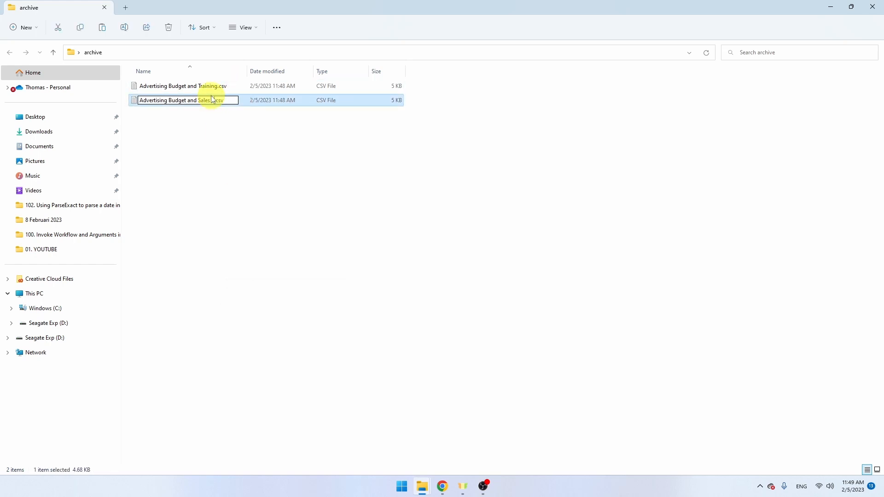
key(BackSpace)
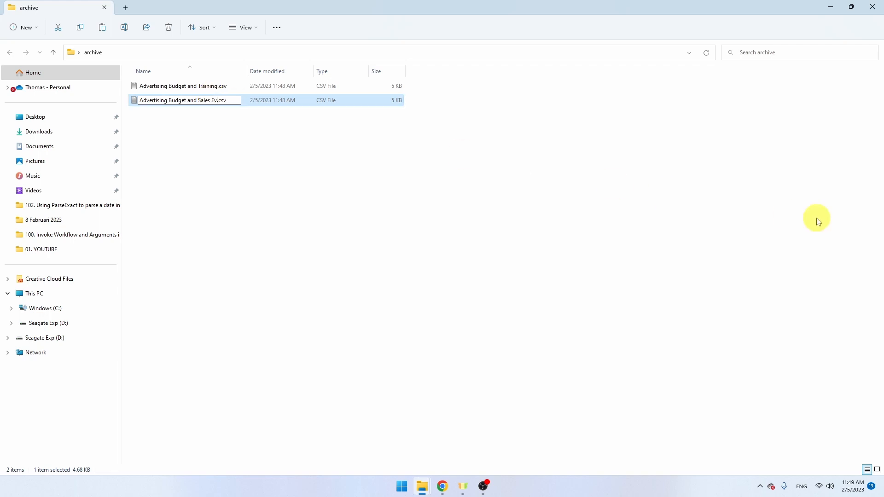
text(Evaluation)
key(Return)
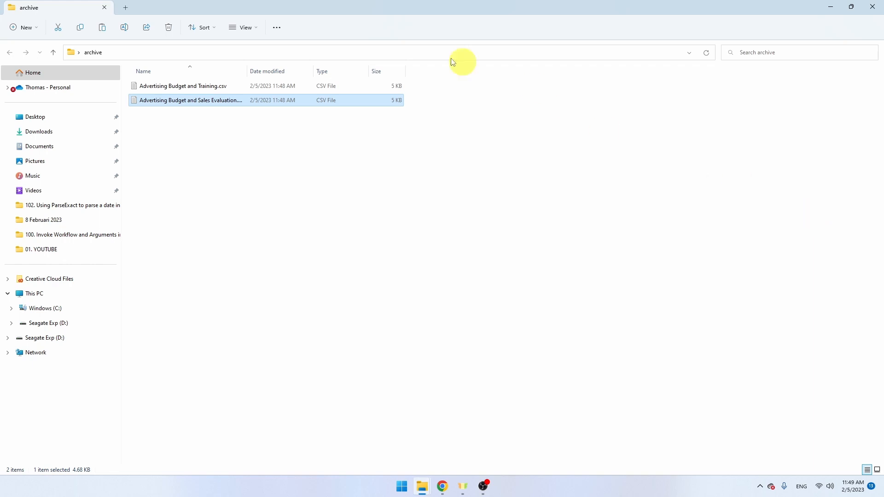
Step: Correct the training file's name to Advertising Budget and Sales Training.csv
click(215, 85)
right_click(216, 85)
click(255, 265)
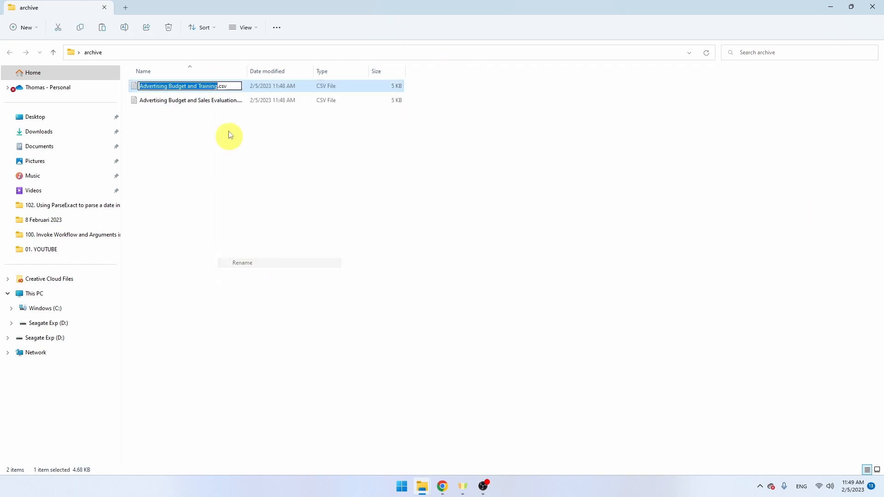
click(198, 86)
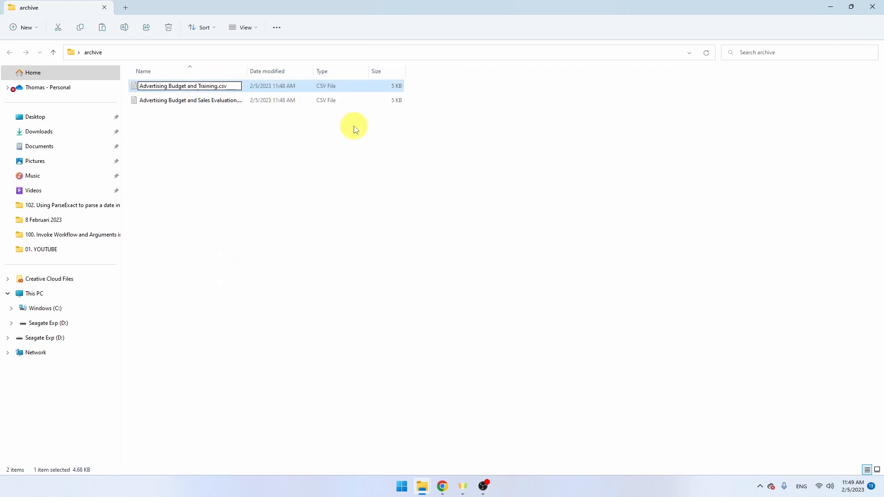
text(Sales)
click(295, 187)
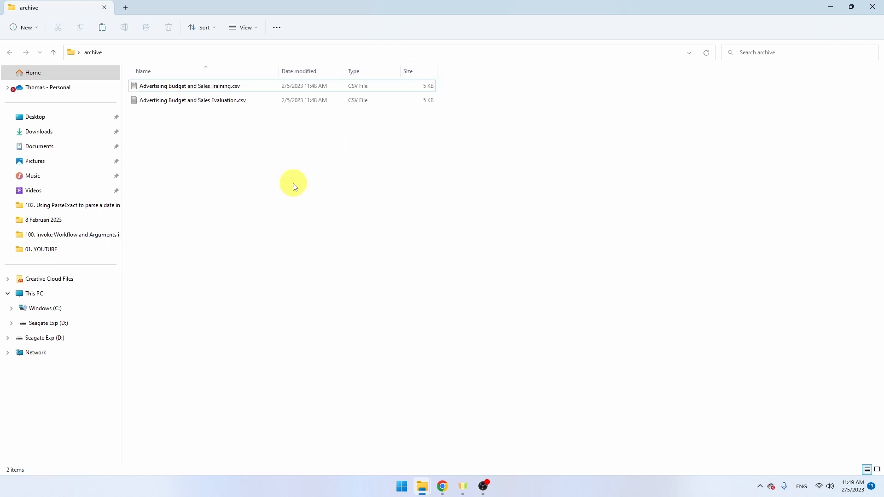
click(253, 86)
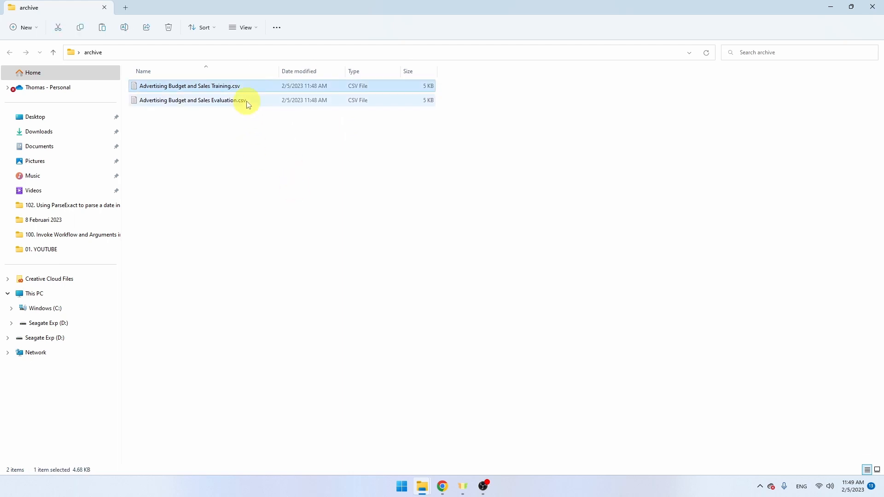
click(249, 102)
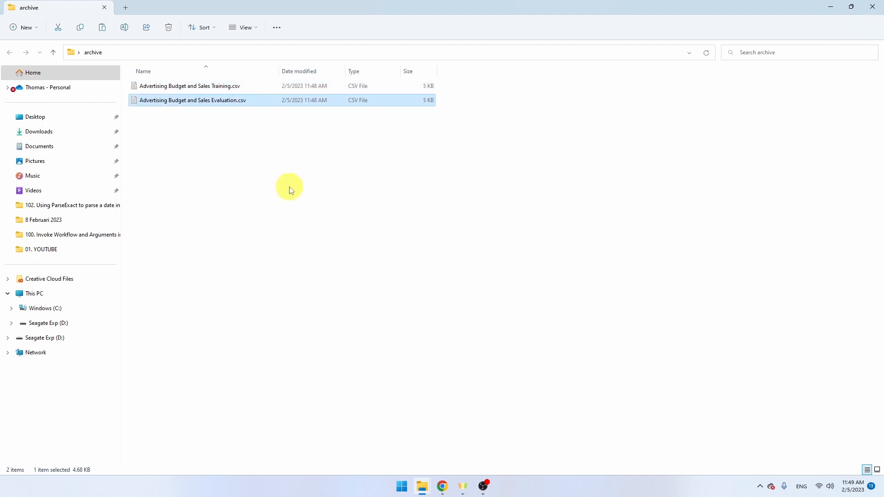
click(210, 87)
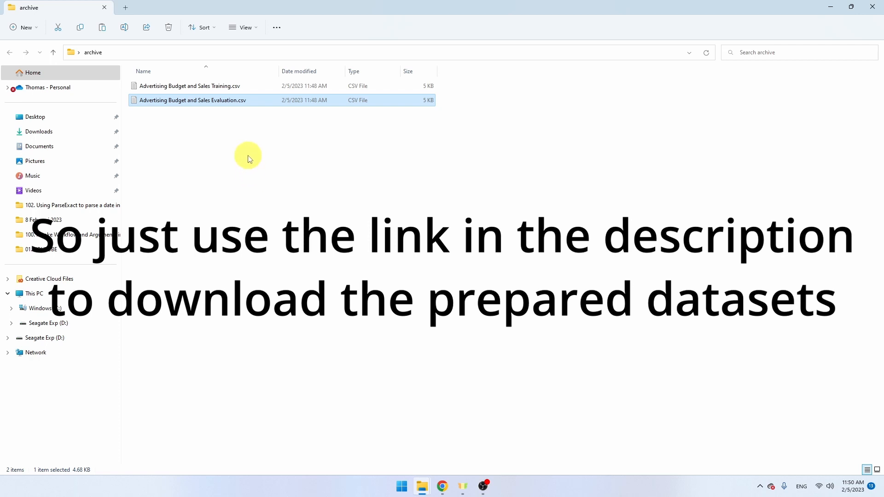
Step: Open Advertising Budget and Sales Training.csv from the archive folder in Excel
click(220, 87)
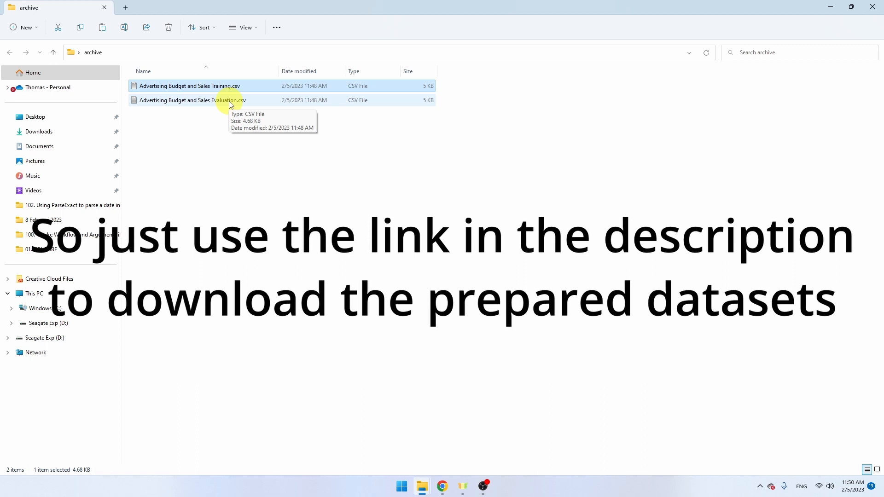
right_click(227, 85)
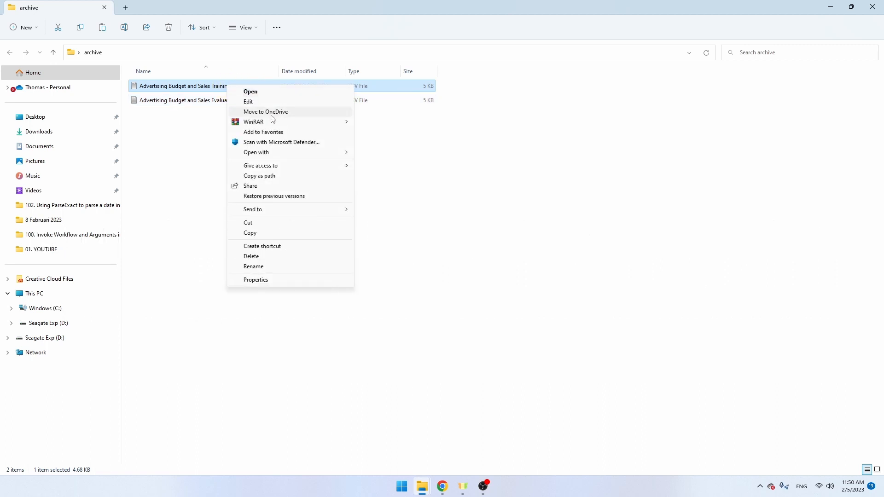
mouse_move(295, 152)
click(414, 154)
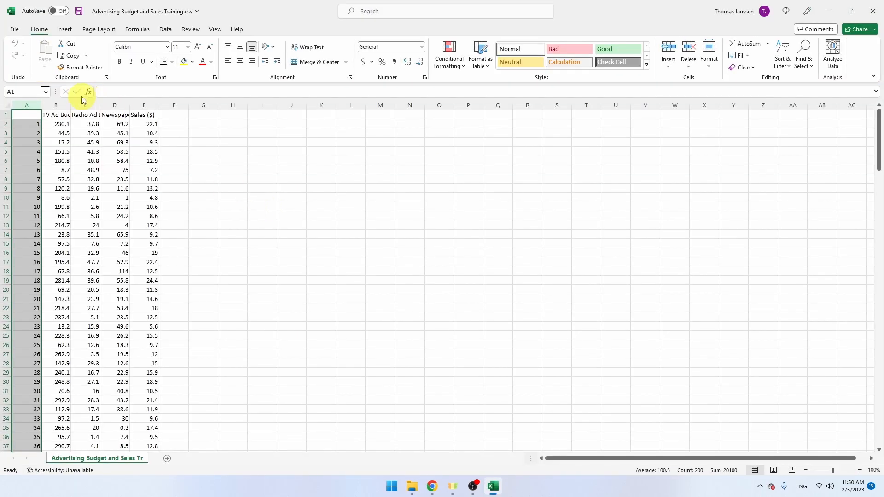
Step: Delete the row-number column A and auto-fit the widths of the remaining TV, Radio, Newspaper and Sales columns
right_click(22, 102)
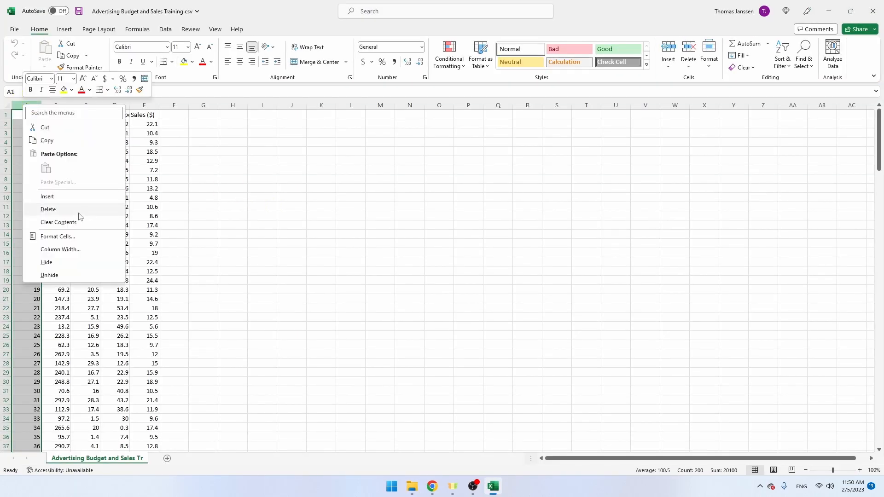
click(48, 209)
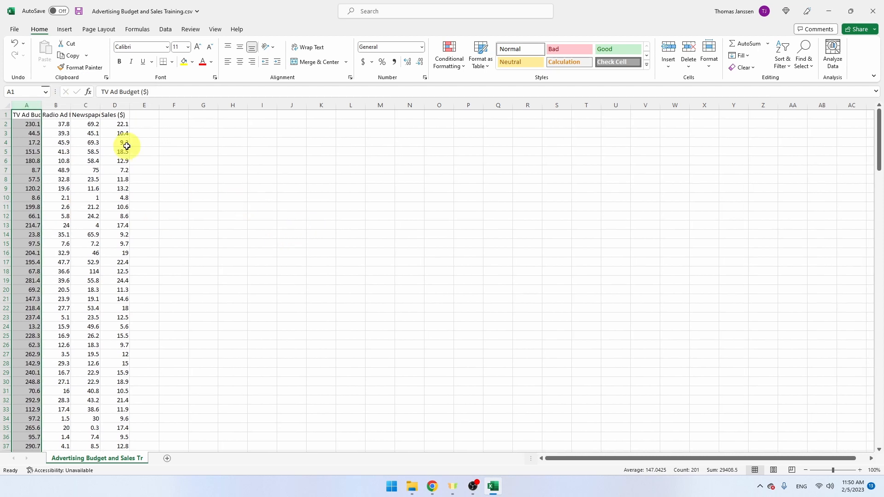
double_click(41, 105)
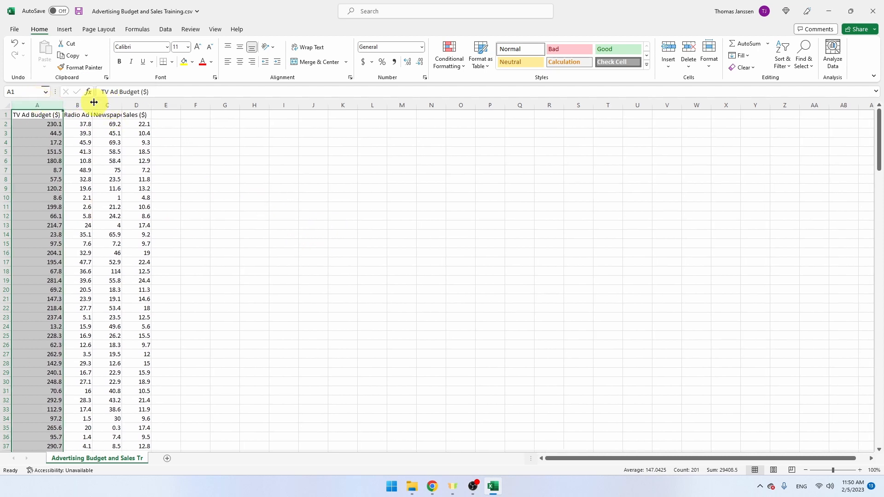
double_click(93, 105)
double_click(153, 105)
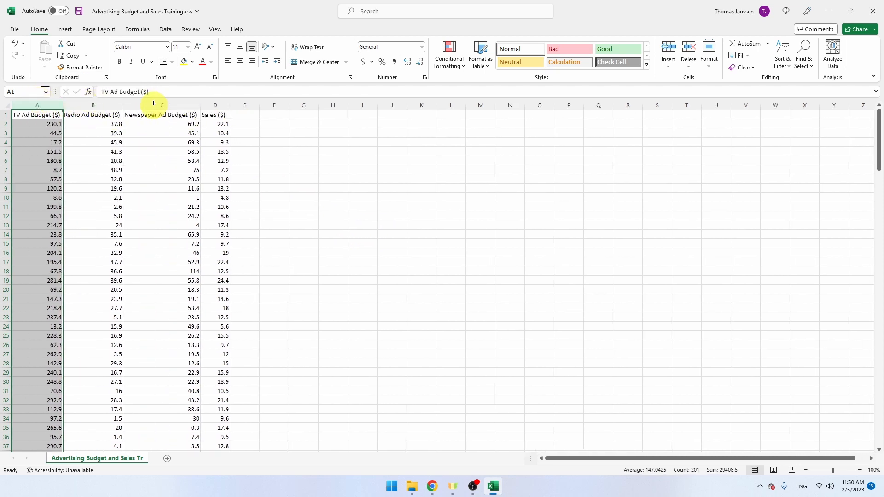
click(229, 105)
double_click(229, 105)
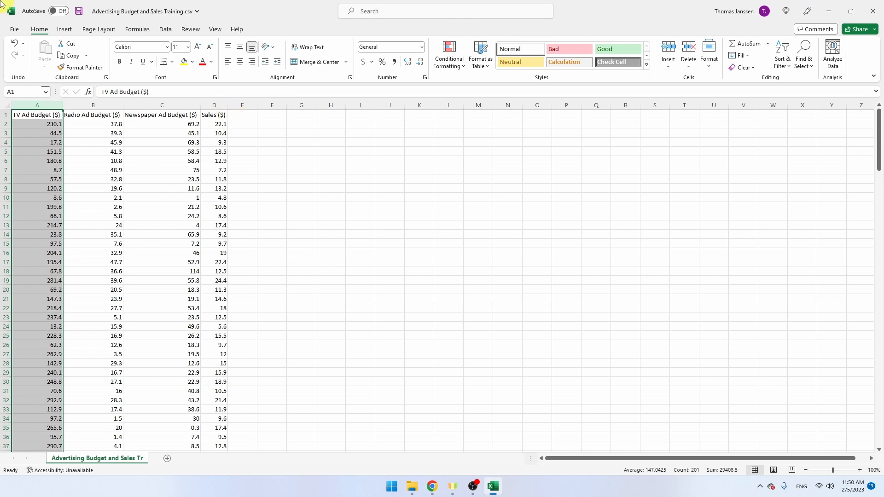
Step: Delete rows 151 to 201 from the training sheet, keeping only the data up to row 150
click(89, 151)
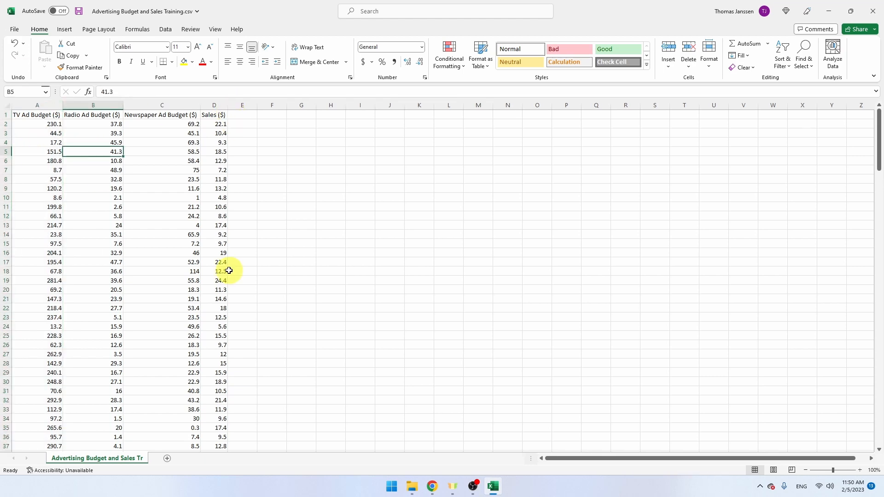
scroll(193, 271, down, 20)
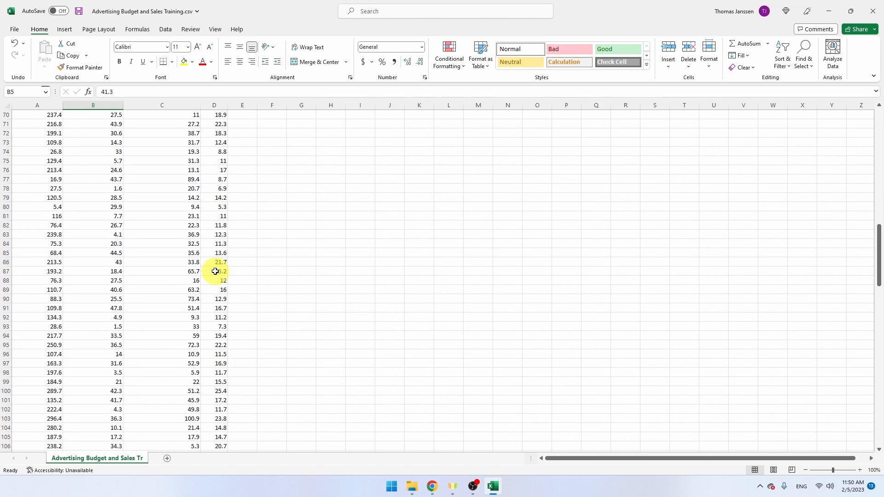
scroll(215, 271, down, 20)
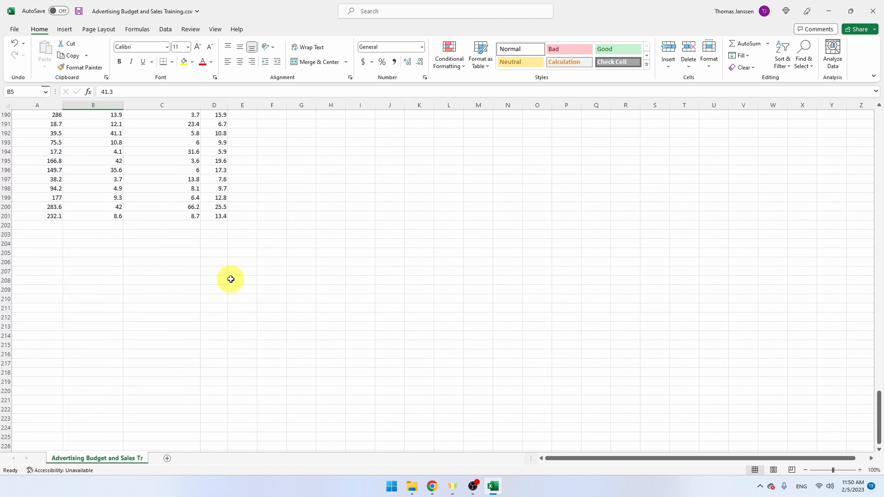
scroll(231, 279, up, 5)
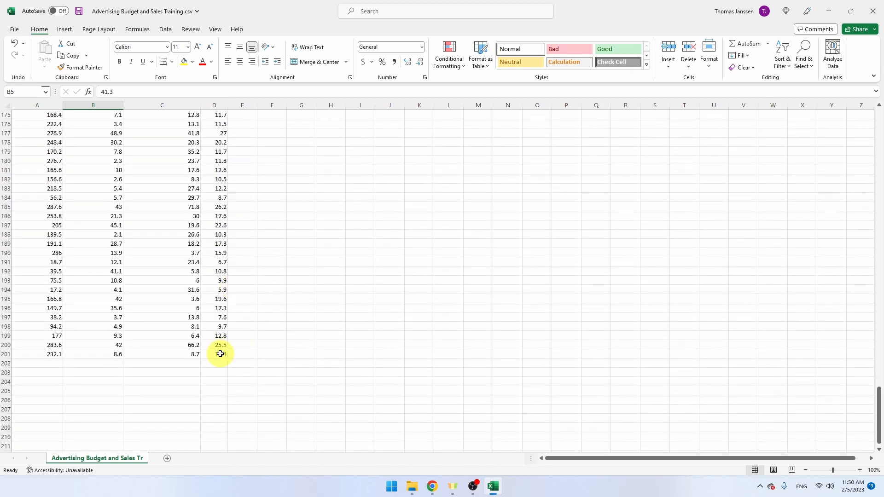
click(2, 353)
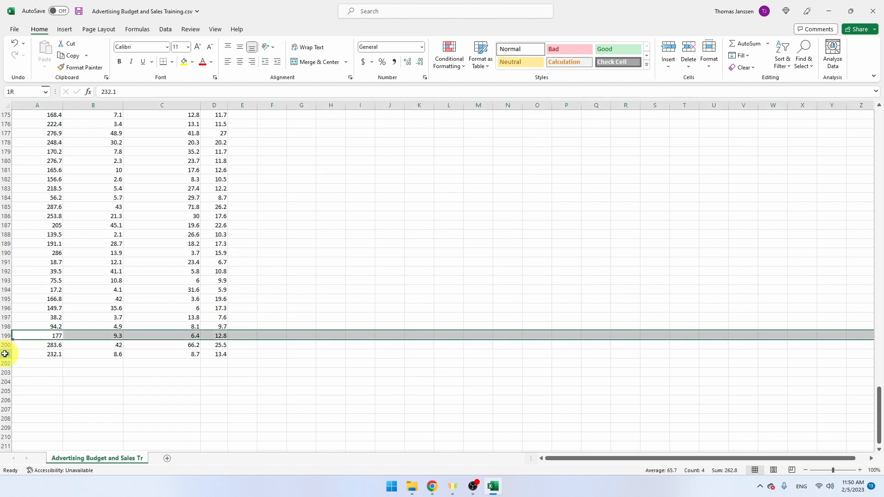
scroll(25, 336, up, 9)
scroll(27, 336, up, 2)
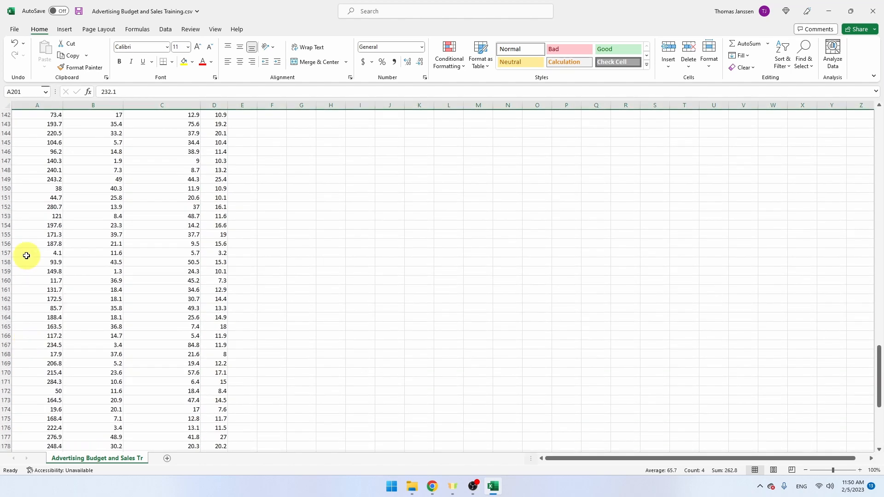
shift+click(3, 197)
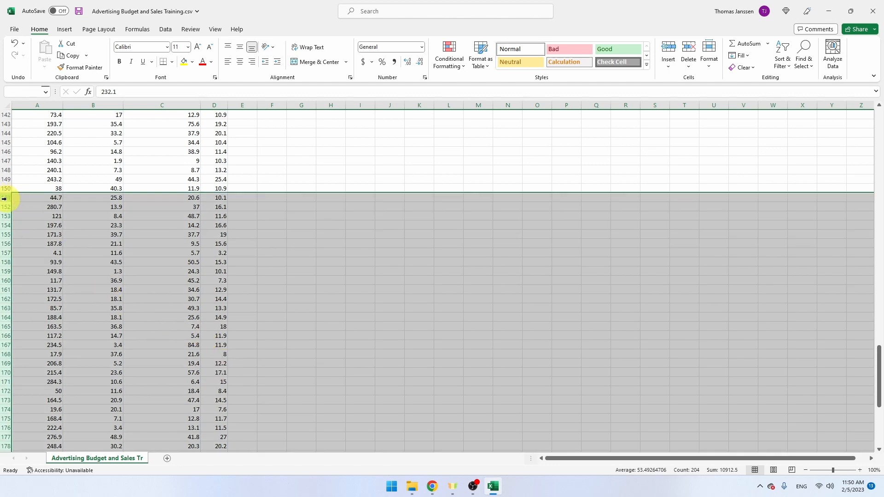
right_click(4, 198)
click(41, 302)
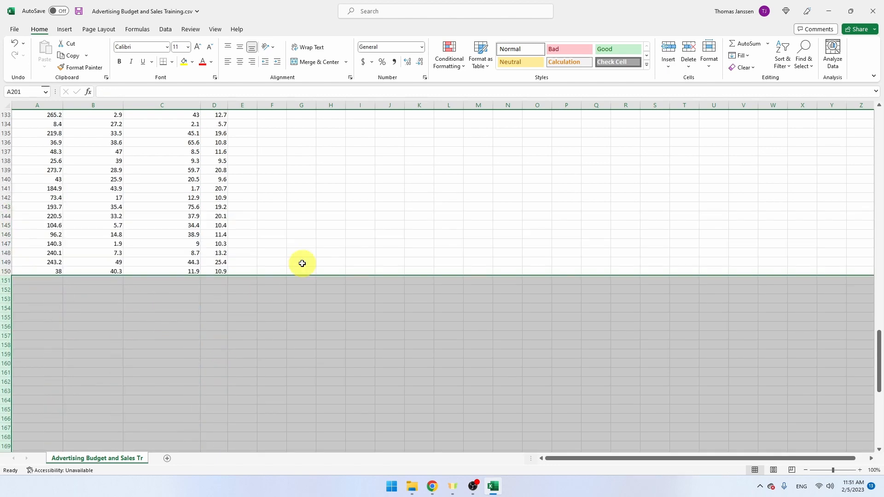
click(330, 234)
Step: Save Advertising Budget and Sales Training.csv and close it
scroll(263, 300, up, 14)
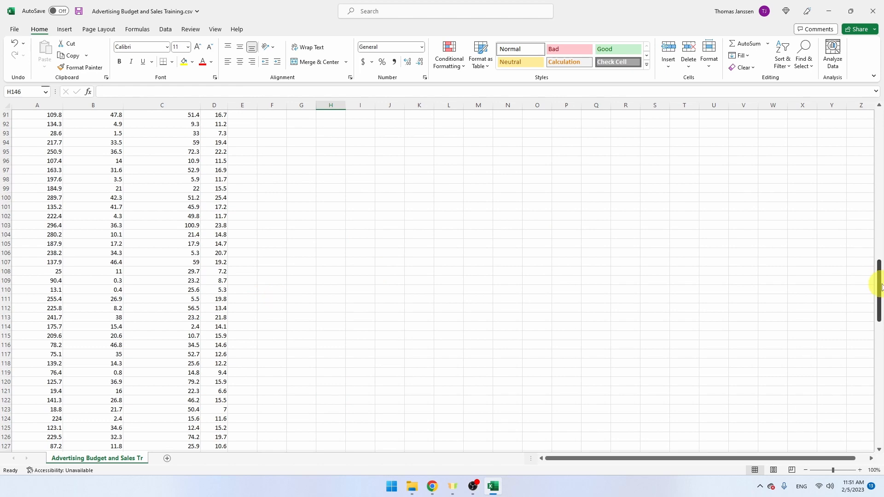
drag(880, 288, 871, 70)
click(14, 31)
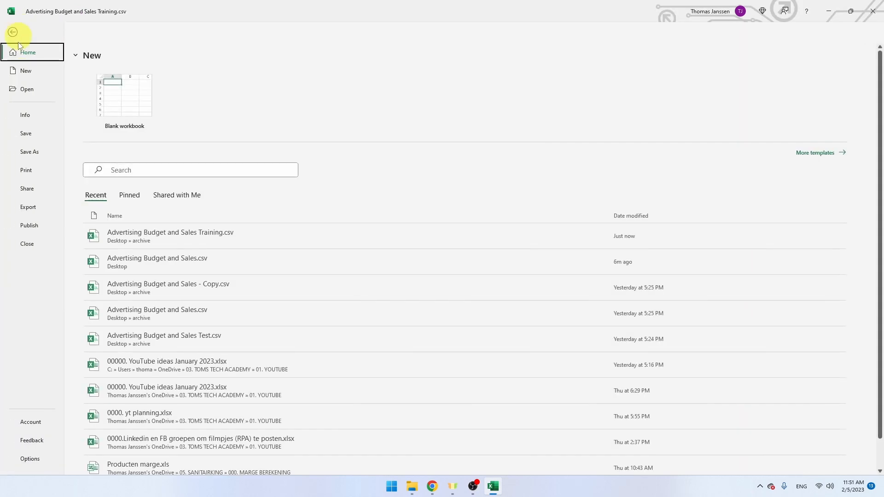
click(26, 133)
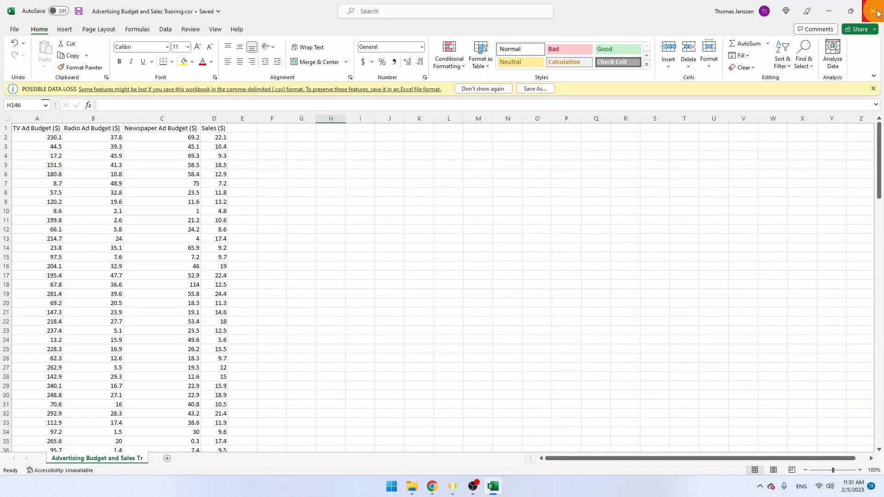
click(874, 10)
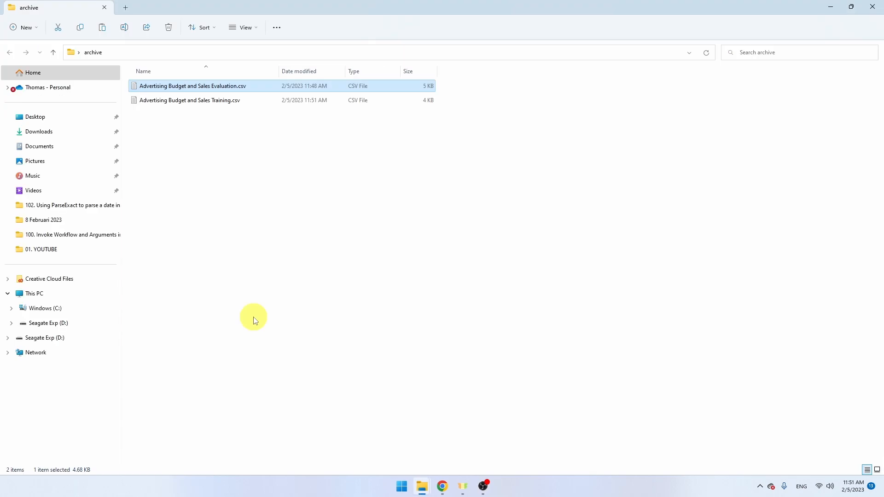
Step: Open Advertising Budget and Sales Evaluation.csv from the archive folder in Excel
right_click(223, 86)
mouse_move(279, 157)
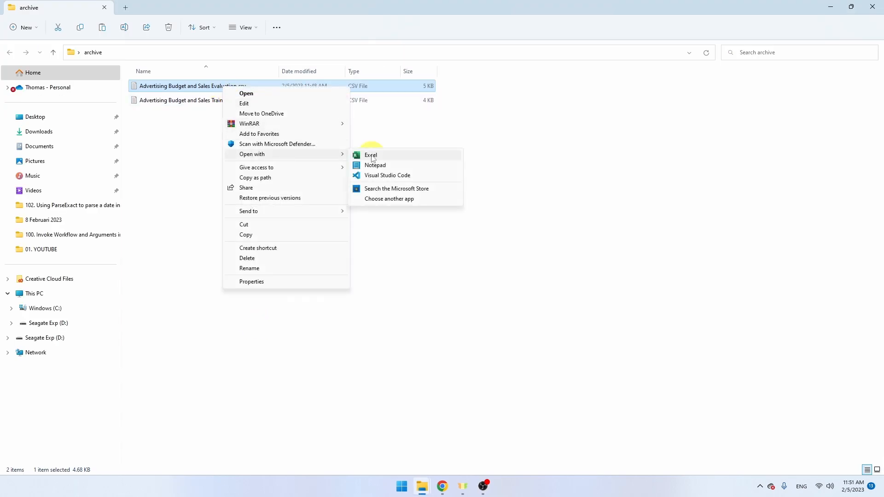
click(372, 156)
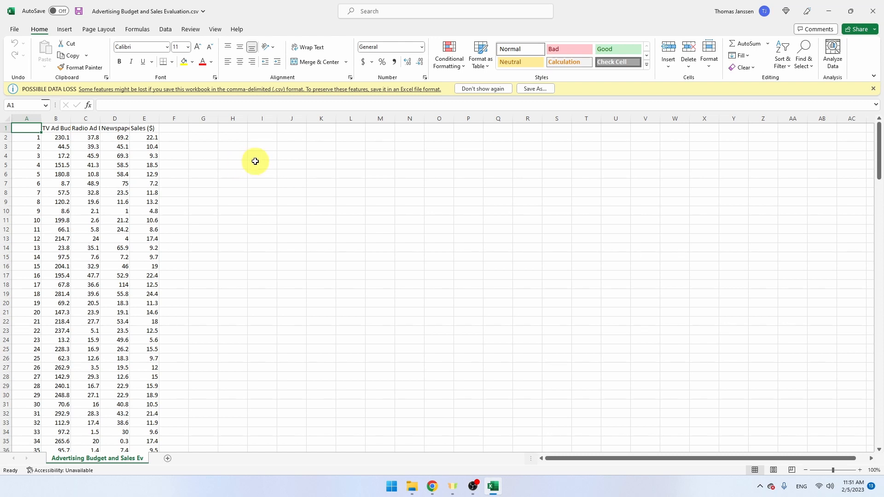
Step: Delete the row-number column A from the evaluation sheet and auto-fit the TV Ad Budget column's width
click(29, 118)
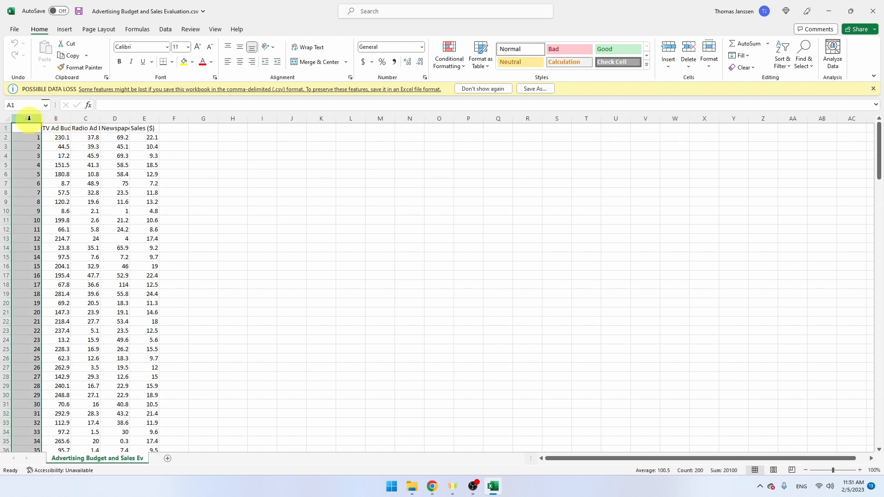
right_click(29, 119)
click(75, 225)
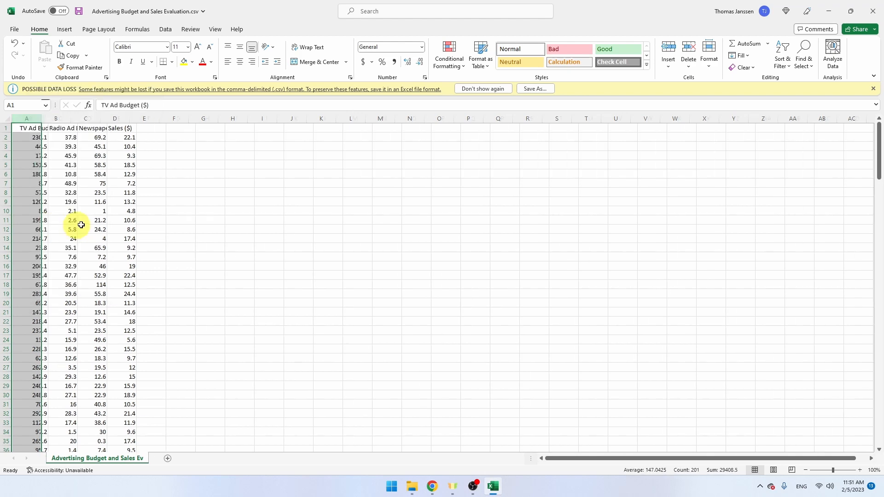
double_click(42, 118)
Step: Delete data rows 2 to 150 from the evaluation sheet, keeping the header row and the remaining records
click(8, 134)
scroll(48, 214, down, 18)
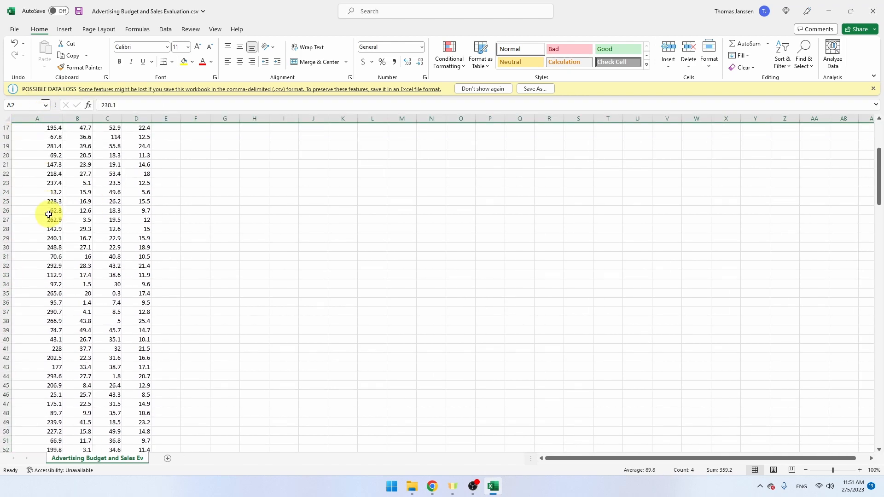
scroll(48, 214, down, 20)
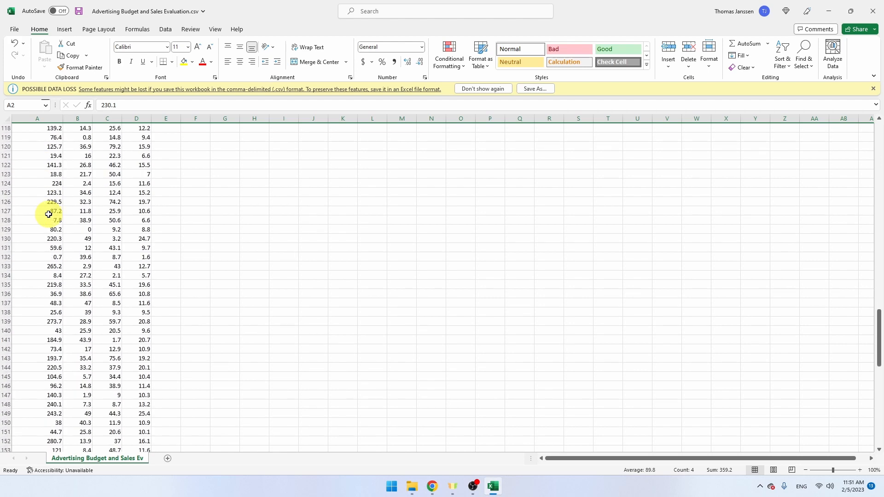
scroll(48, 214, down, 6)
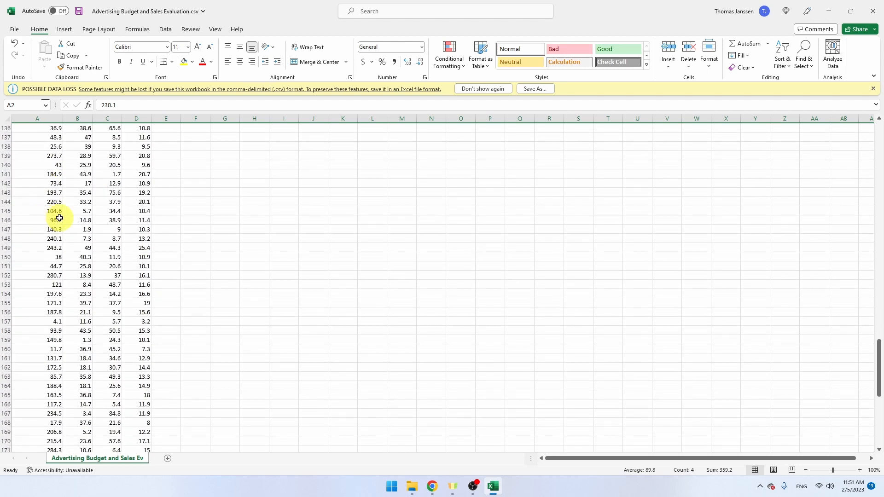
shift+click(3, 257)
right_click(5, 257)
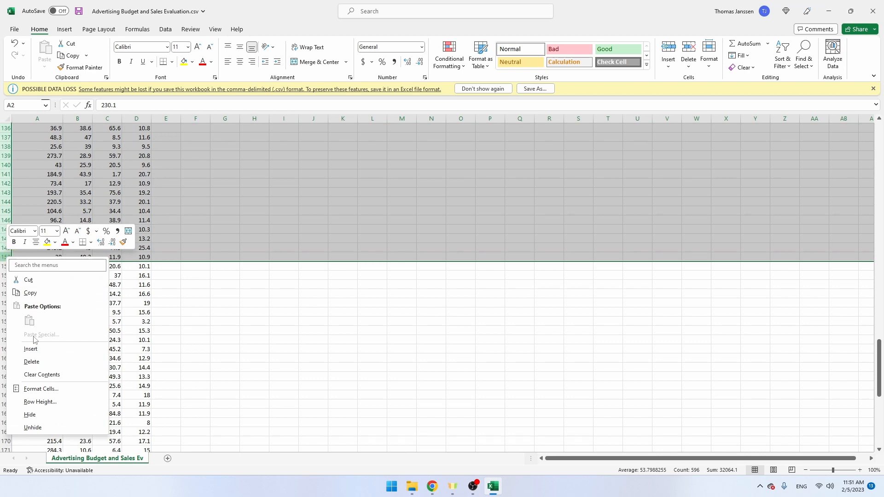
click(38, 365)
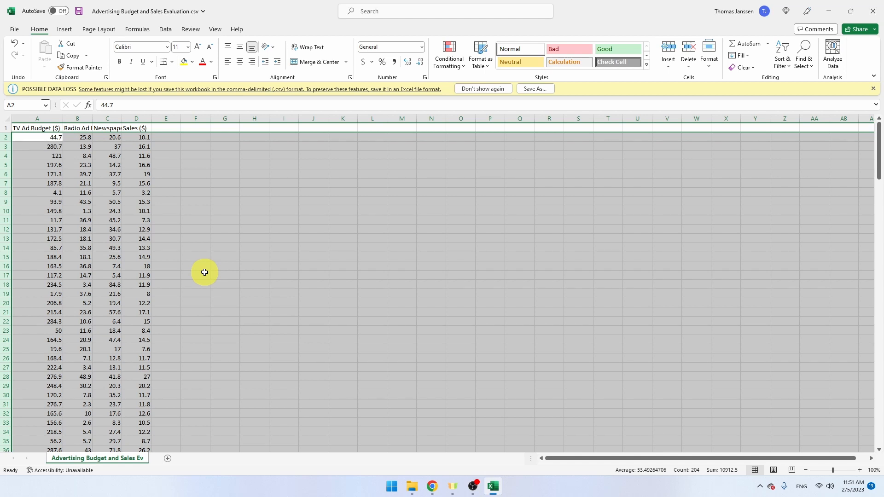
click(489, 229)
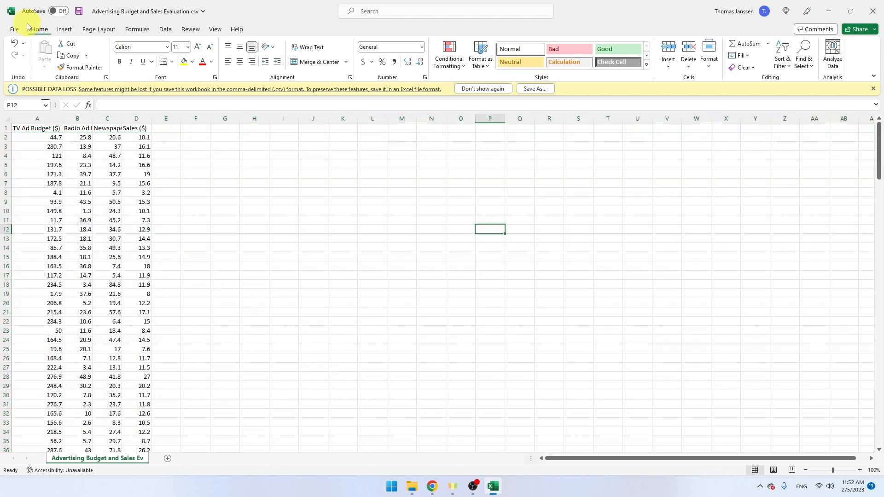
Step: Save Advertising Budget and Sales Evaluation.csv and close it
click(14, 30)
click(19, 134)
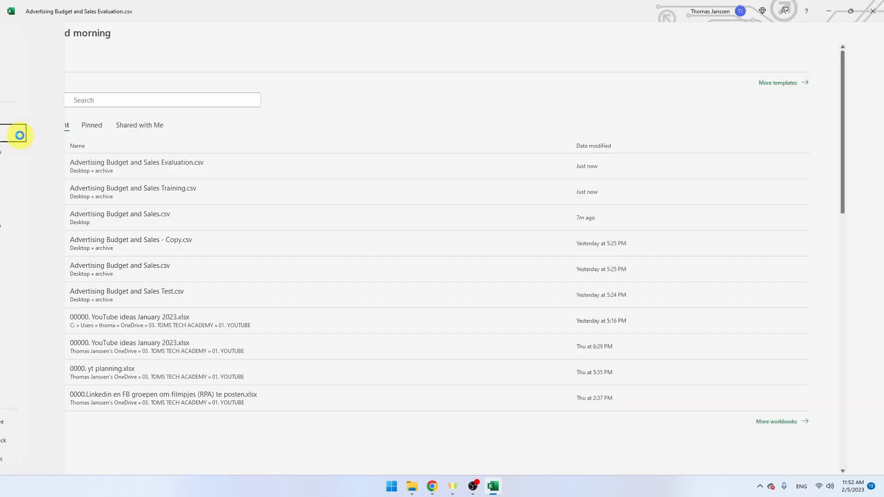
click(874, 7)
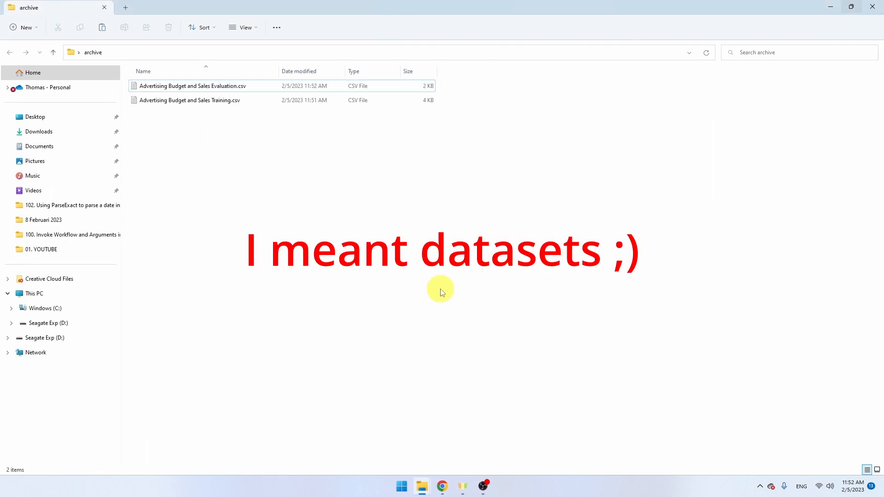
click(256, 90)
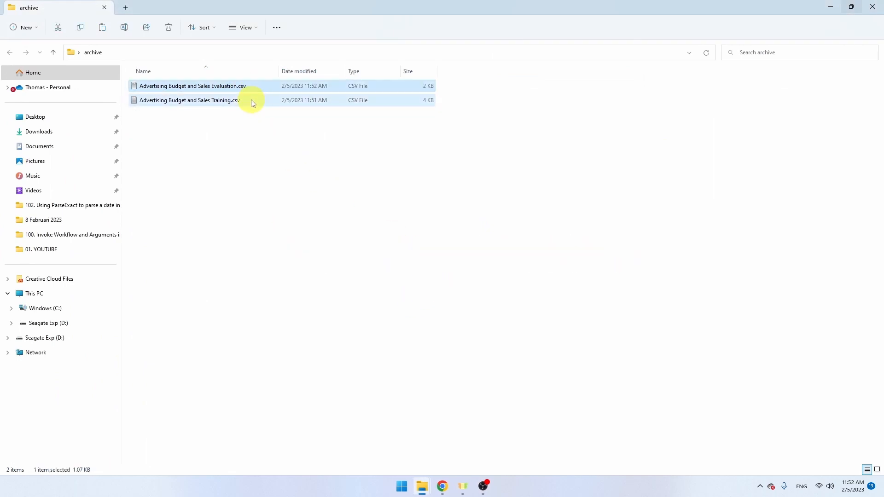
click(251, 98)
click(419, 215)
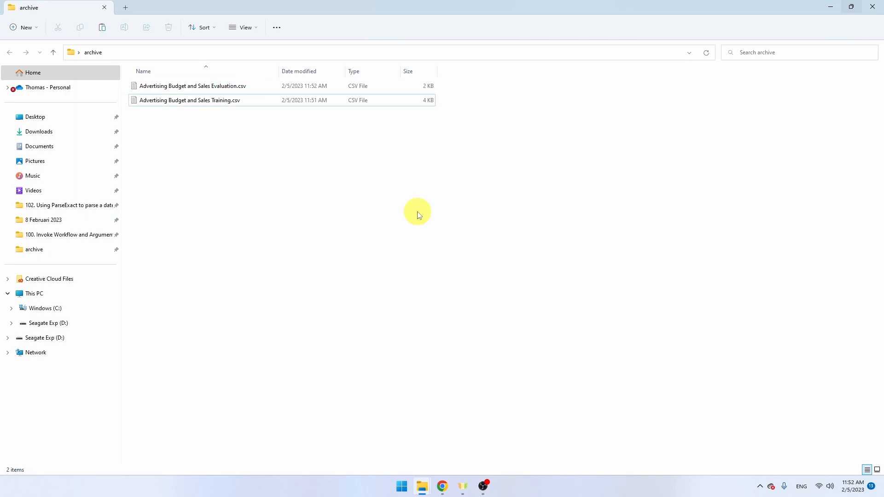
Step: Switch to UiPath Automation Cloud in Chrome and open its Administration page
click(444, 492)
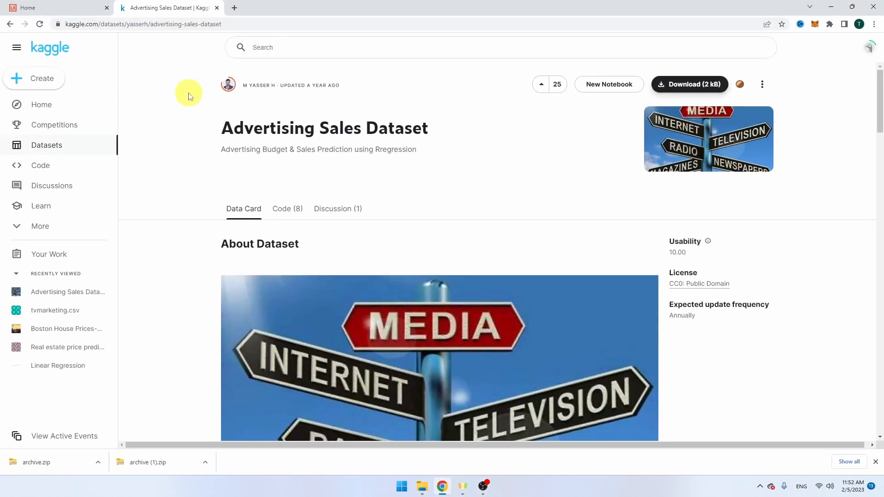
click(65, 7)
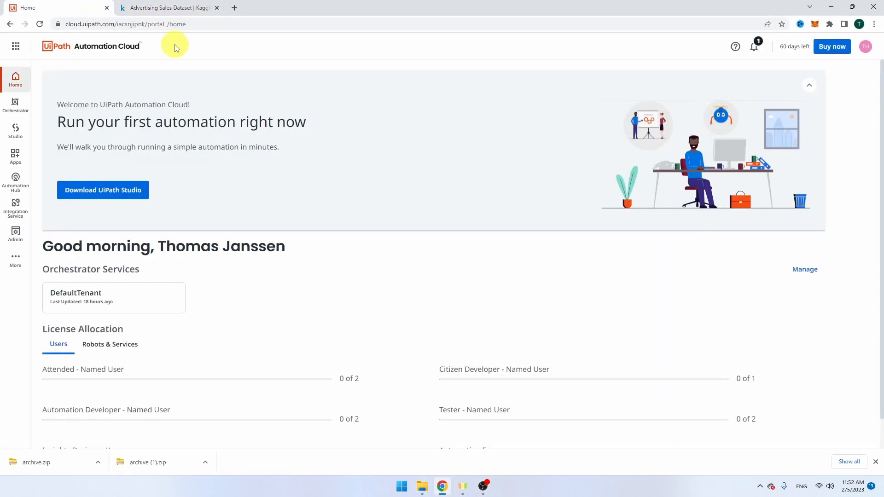
click(17, 260)
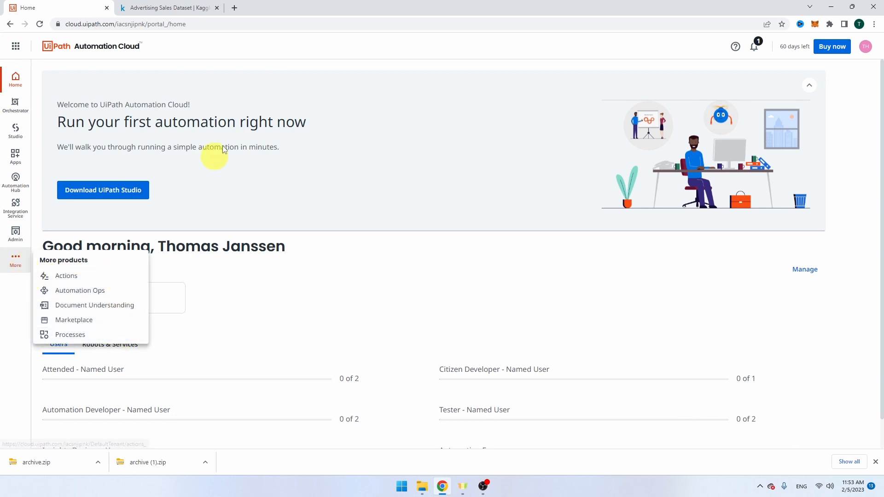
click(59, 219)
click(15, 234)
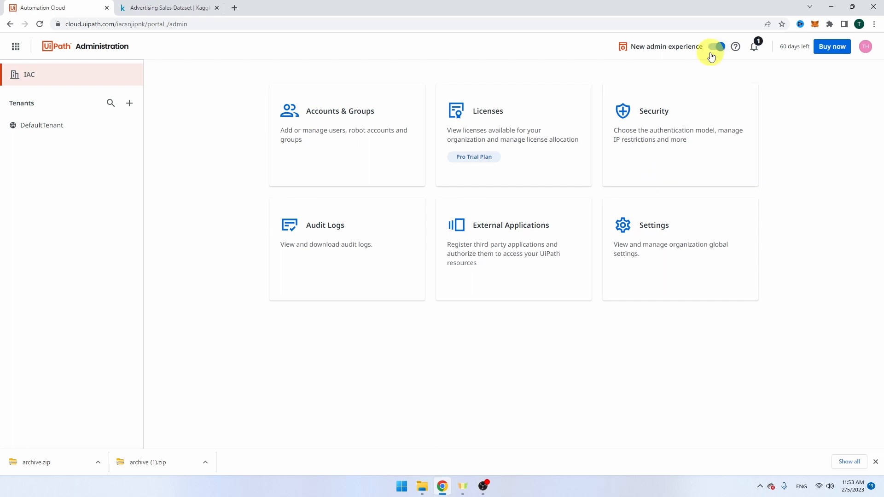
Step: Open the services of DefaultTenant and enable AI Center
click(57, 127)
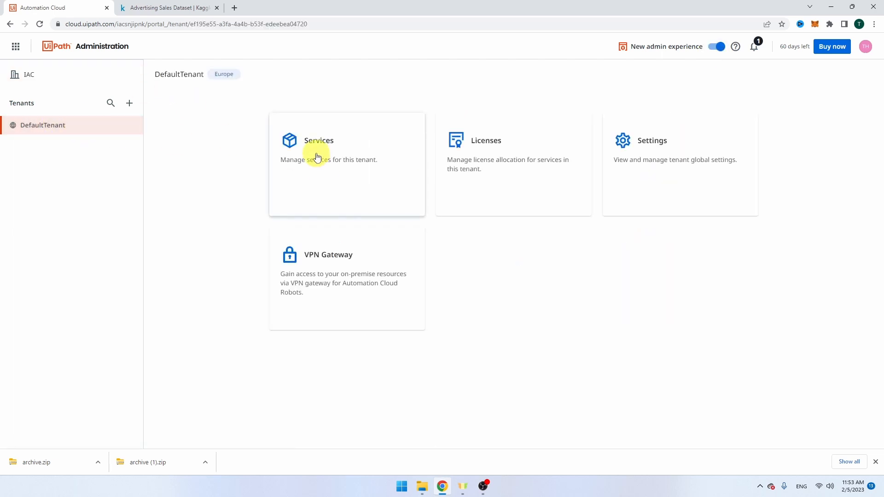
click(340, 156)
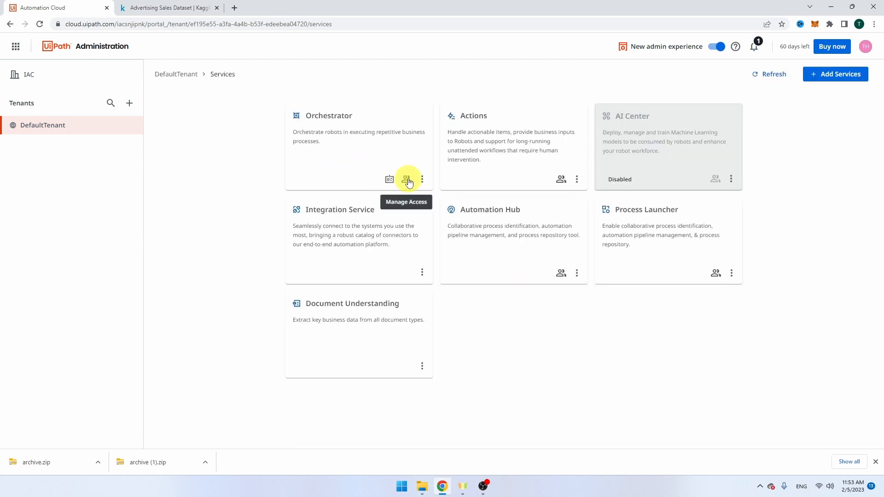
click(732, 179)
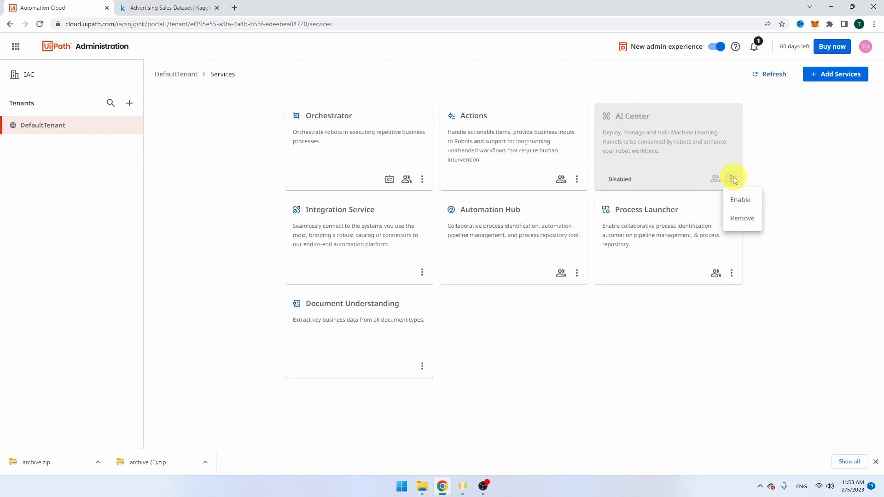
click(755, 200)
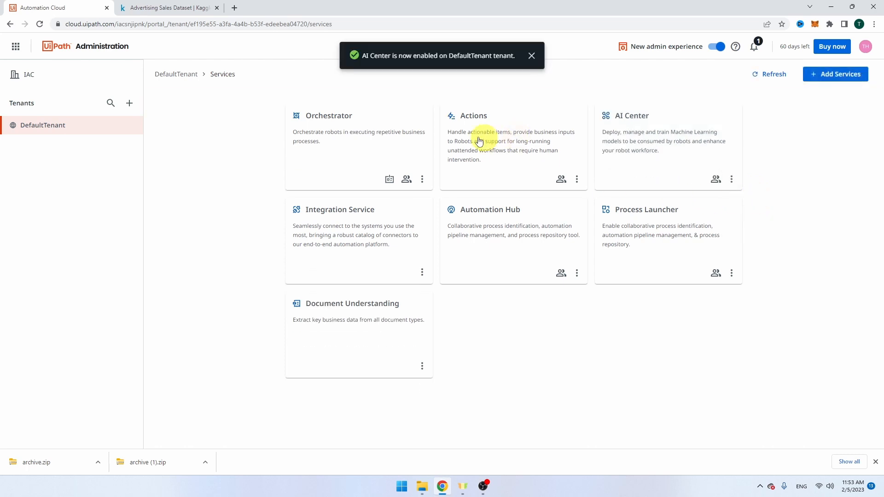
Step: Return to the Automation Cloud home page and check for AI Center among the additional products
click(345, 23)
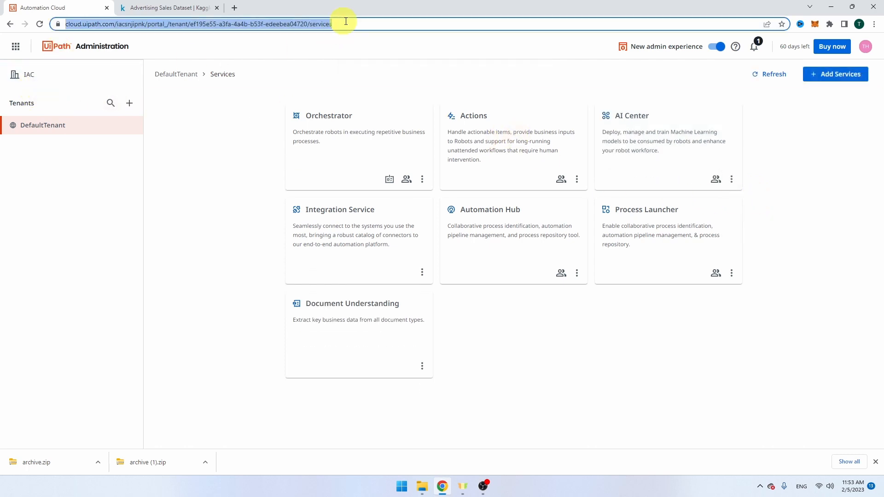
drag(389, 25, 138, 39)
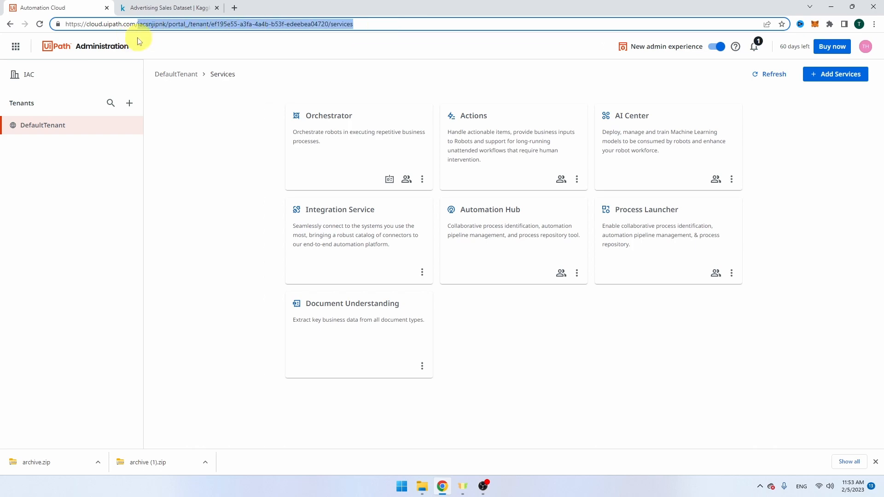
click(472, 127)
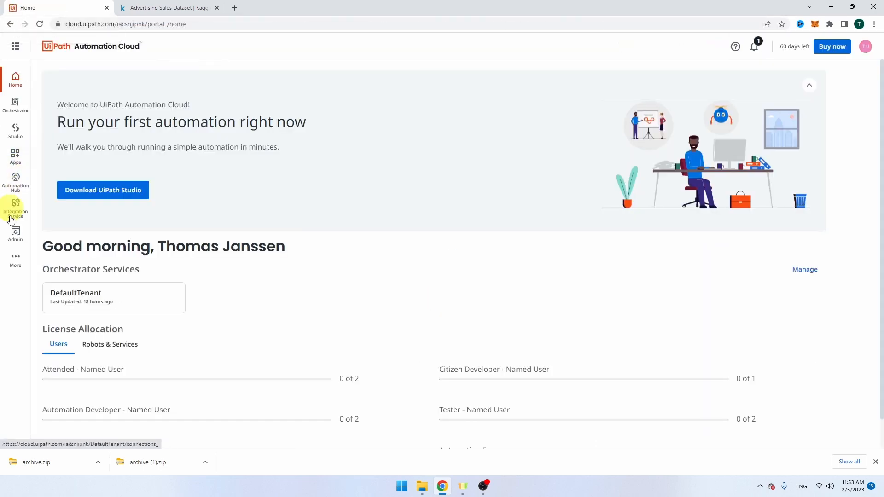
click(20, 267)
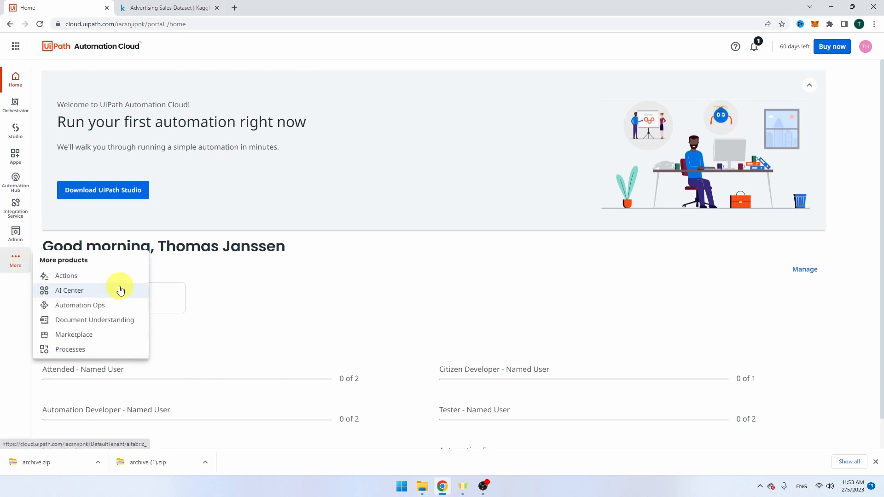
click(875, 462)
Step: Open the organization's Licenses page in Administration and check the remaining trial period
click(15, 233)
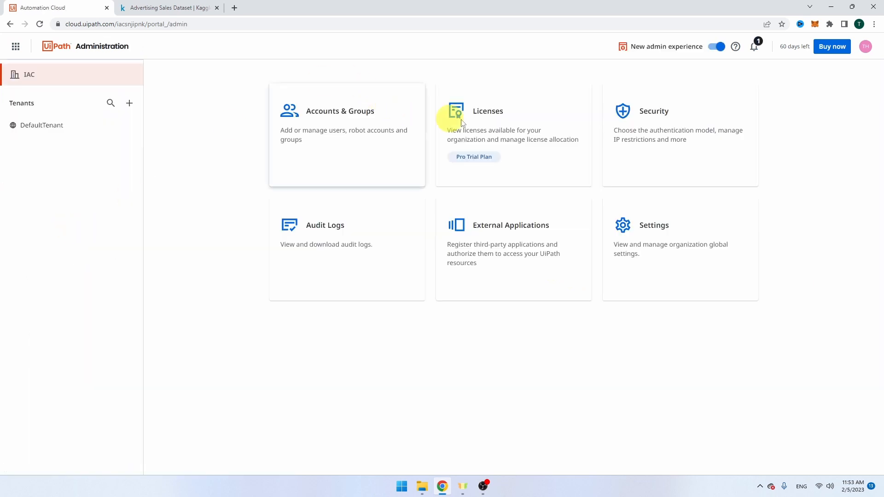
click(450, 174)
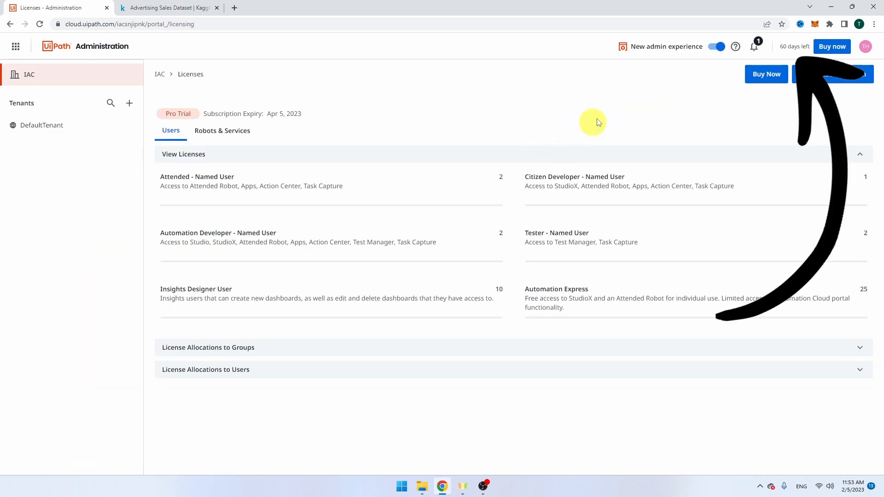
drag(806, 46, 787, 45)
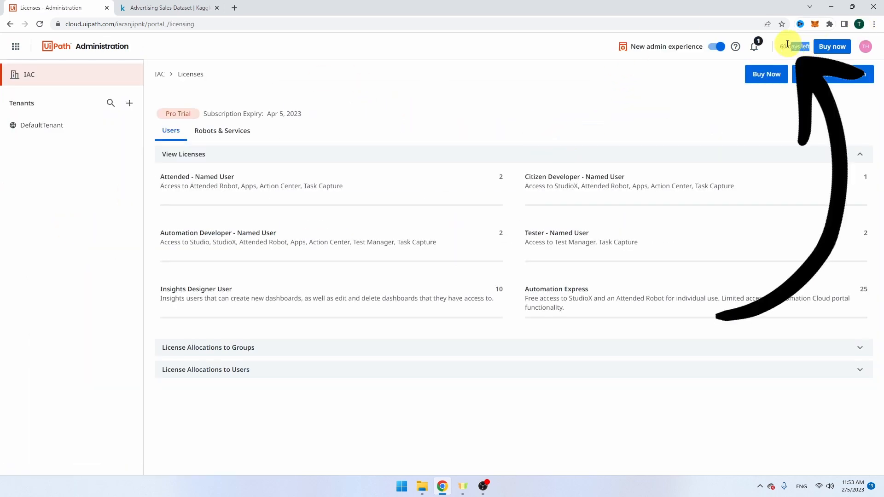
click(695, 83)
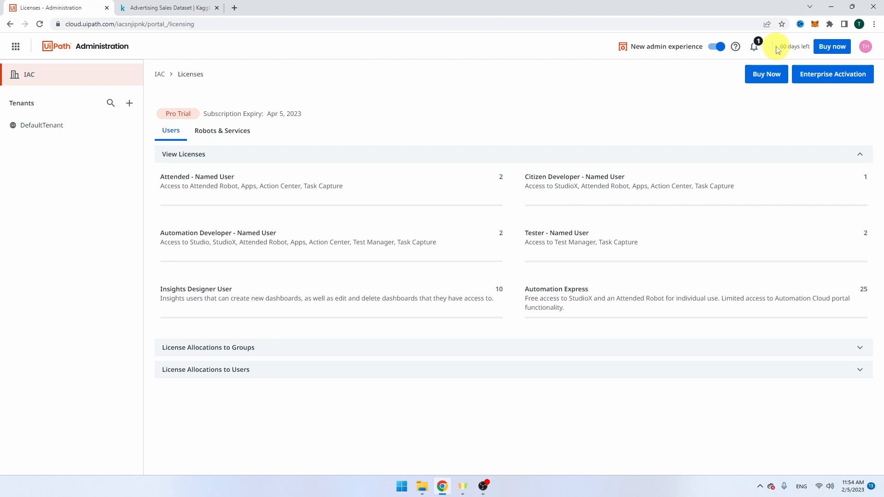
drag(777, 49, 809, 47)
Step: Go back to the Automation Cloud home page and open AI Center
click(272, 24)
drag(296, 26, 142, 44)
key(BackSpace)
key(Return)
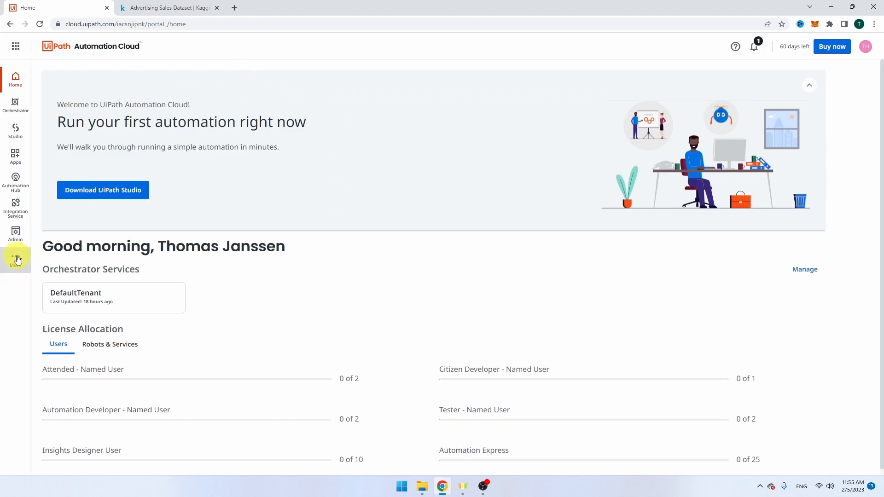
click(16, 258)
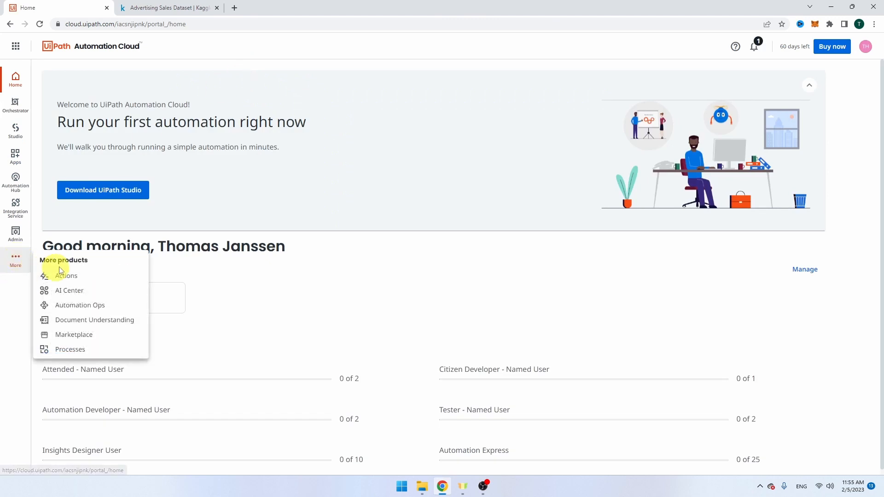
click(76, 290)
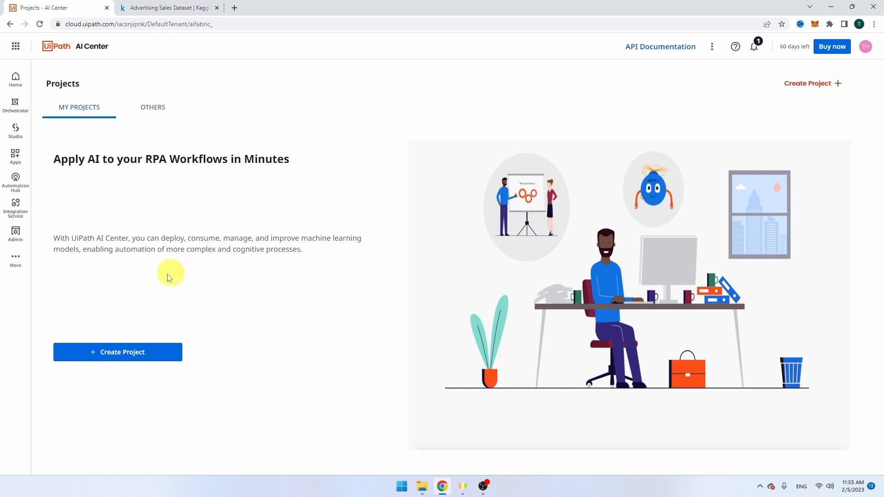
Step: Create a new AI Center project named Sales Data Regression
click(119, 354)
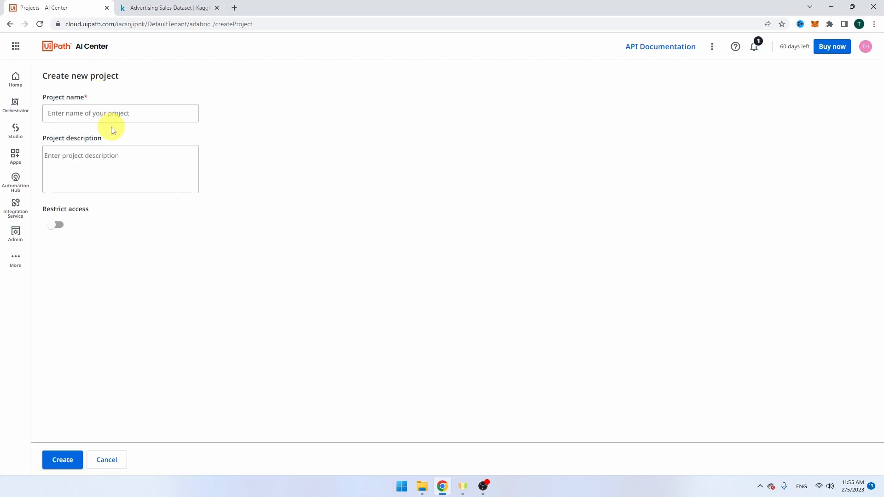
click(116, 115)
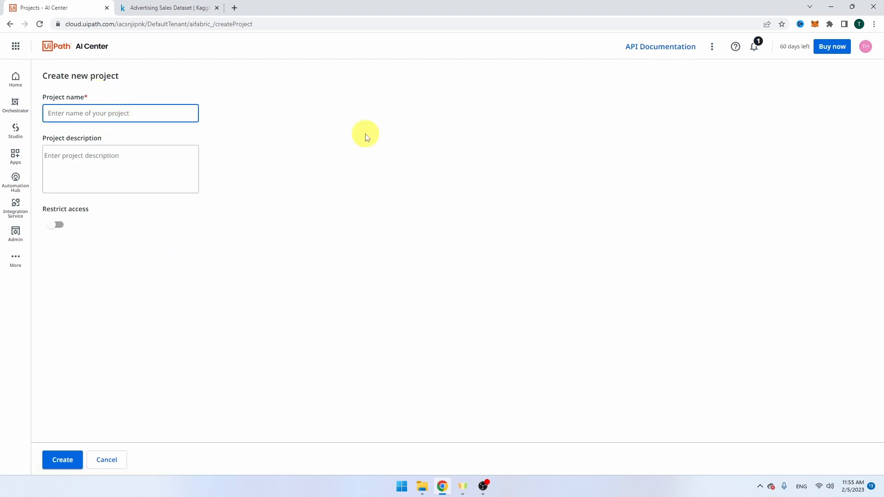
text(Sales Data Regression)
click(63, 459)
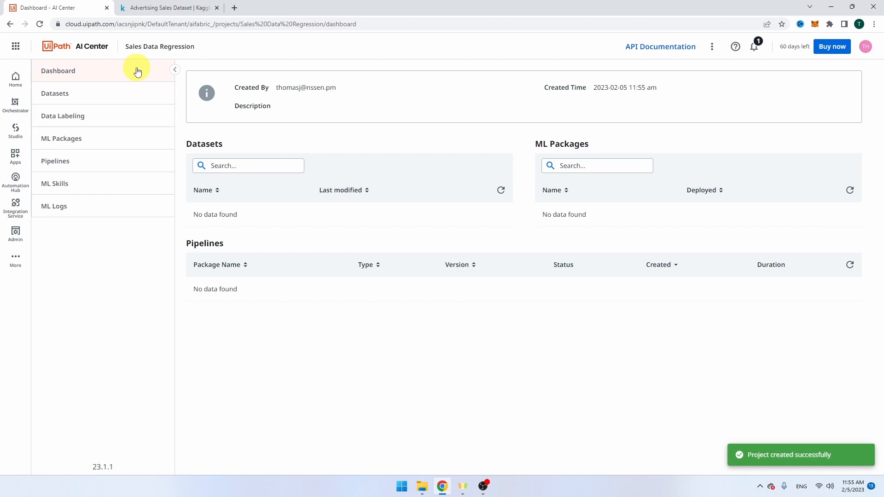
Step: Create a new dataset named SalesData_Training in the Sales Data Regression project
click(55, 92)
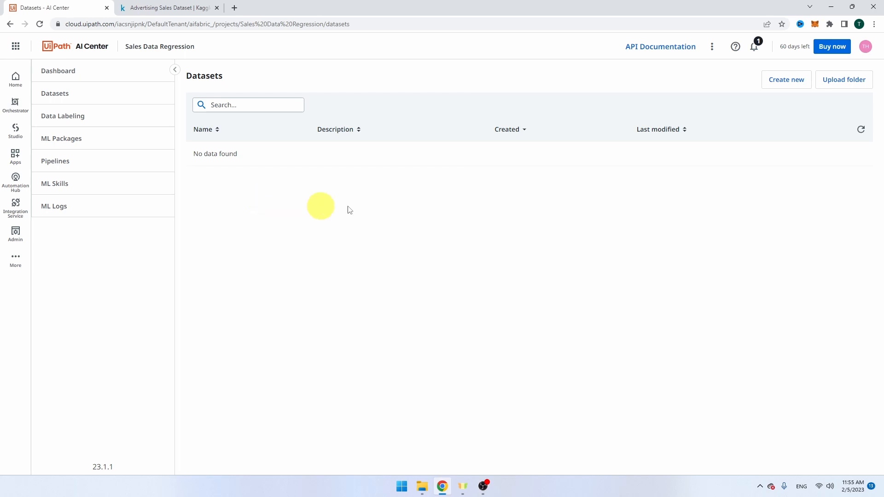
click(784, 89)
click(235, 127)
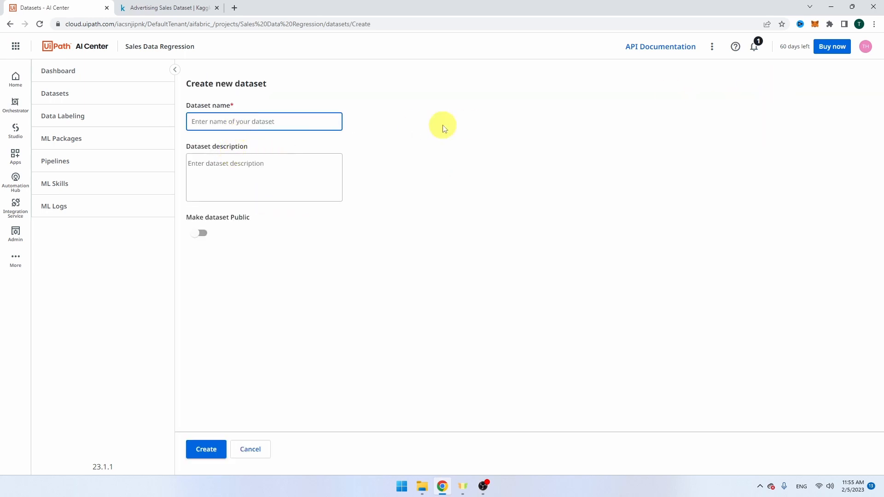
text(SalesData_Training)
click(202, 448)
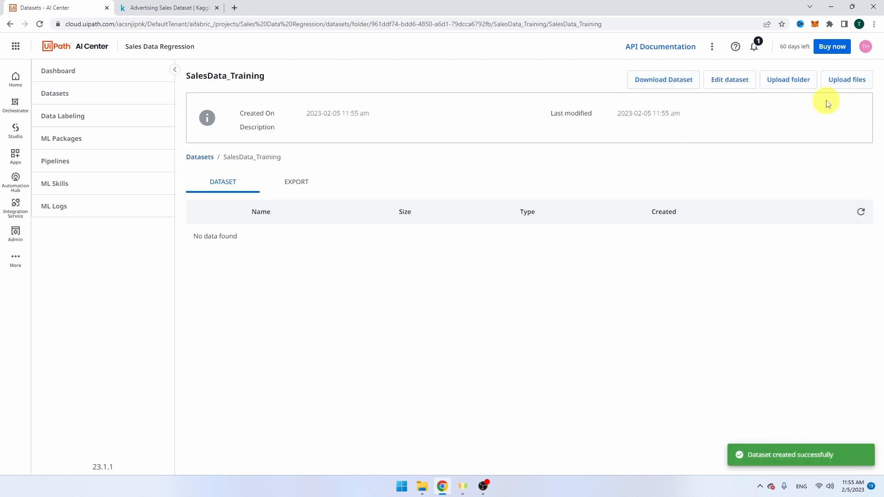
Step: Upload Advertising Budget and Sales Training.csv from the archive folder to the SalesData_Training dataset
click(842, 87)
click(256, 143)
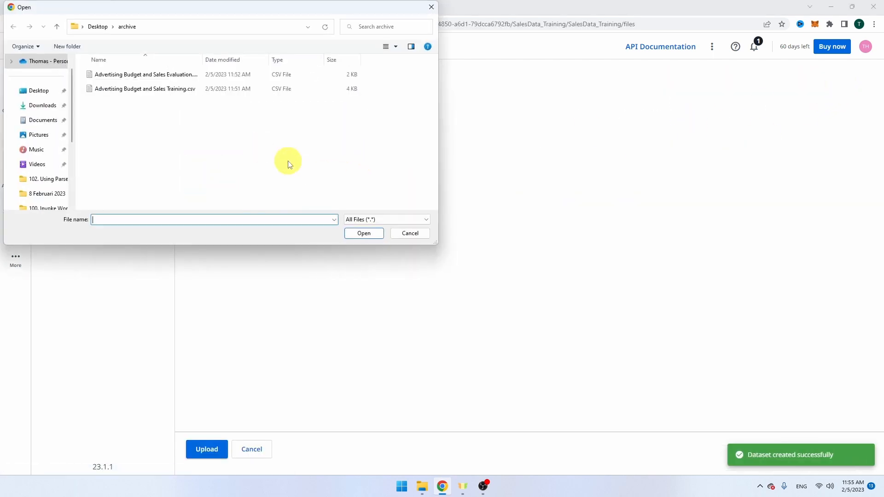
drag(203, 55, 237, 55)
click(187, 90)
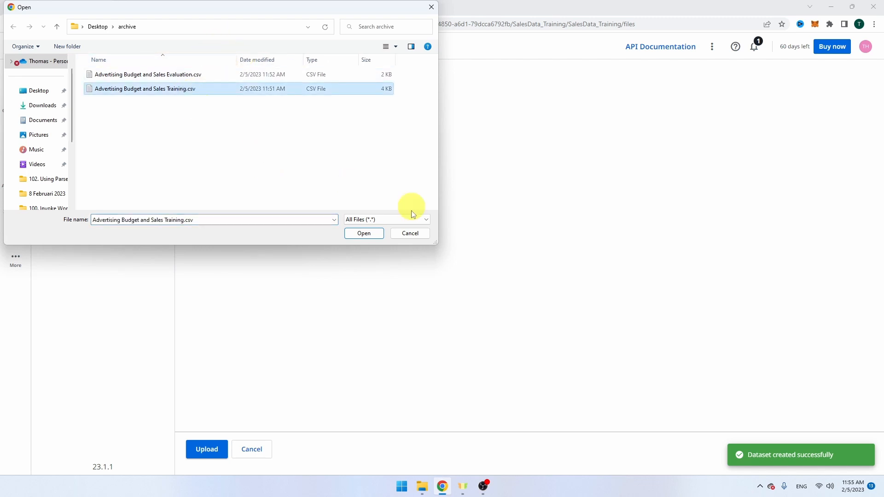
click(364, 233)
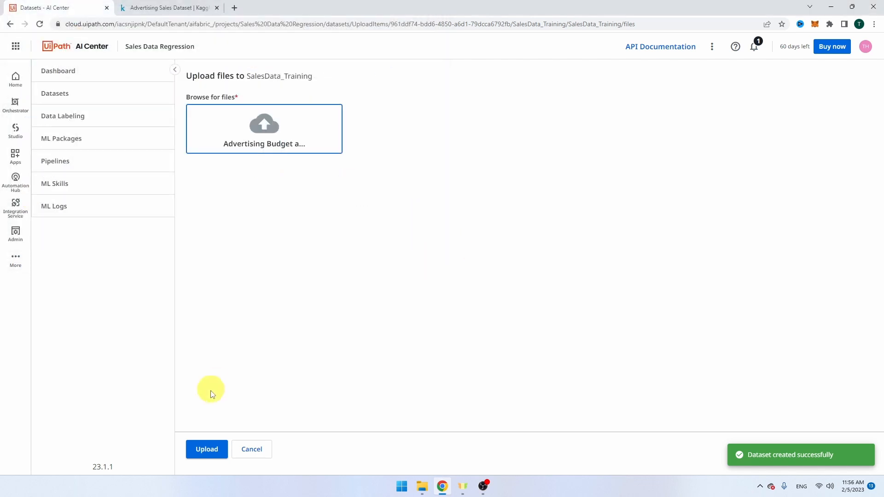
click(209, 450)
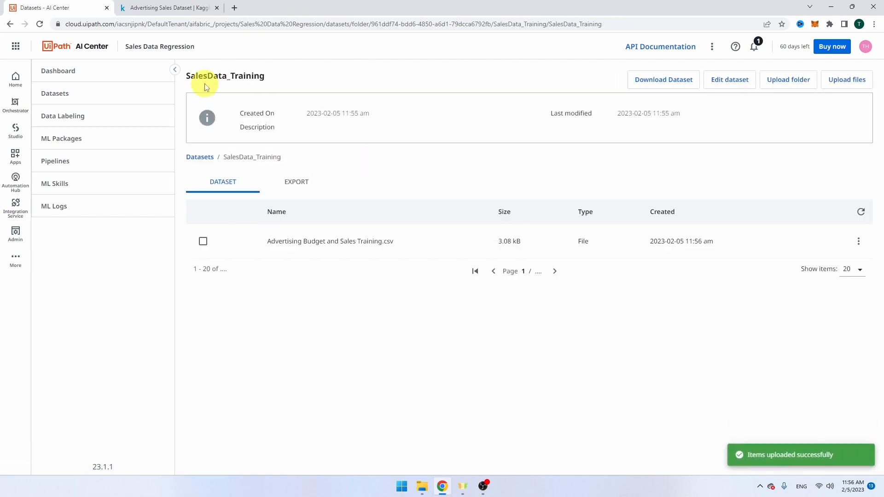
Step: Create a second dataset named SalesData_Evaluation in the project
click(65, 93)
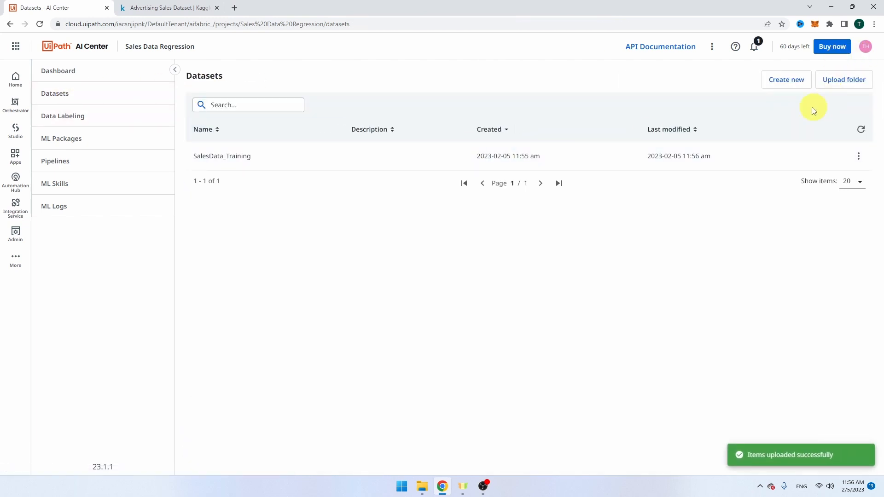
click(784, 81)
click(297, 123)
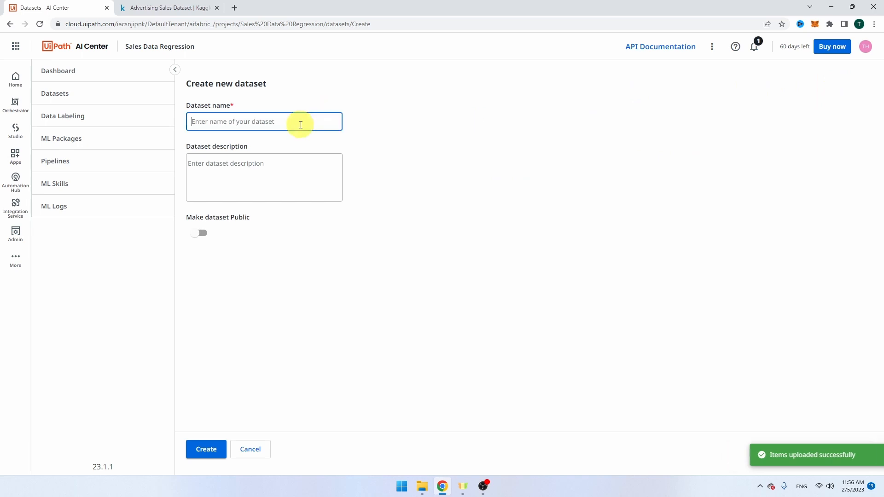
text(SalesData_Evaluation)
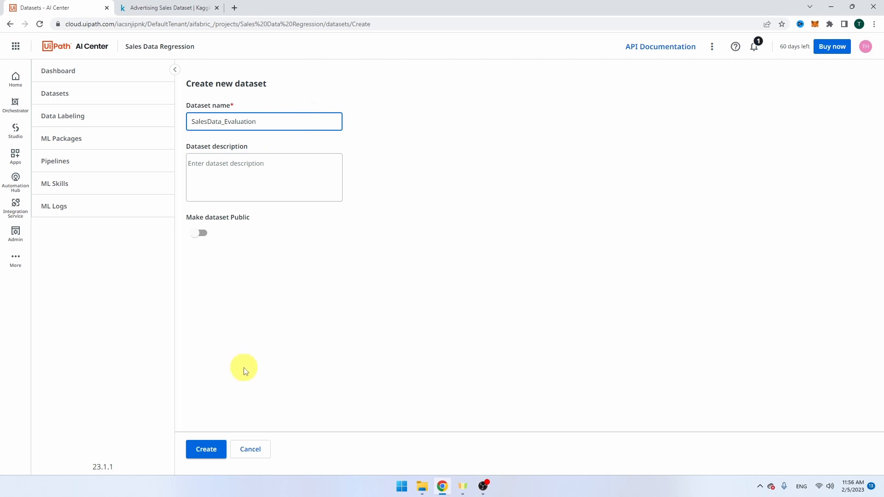
click(206, 449)
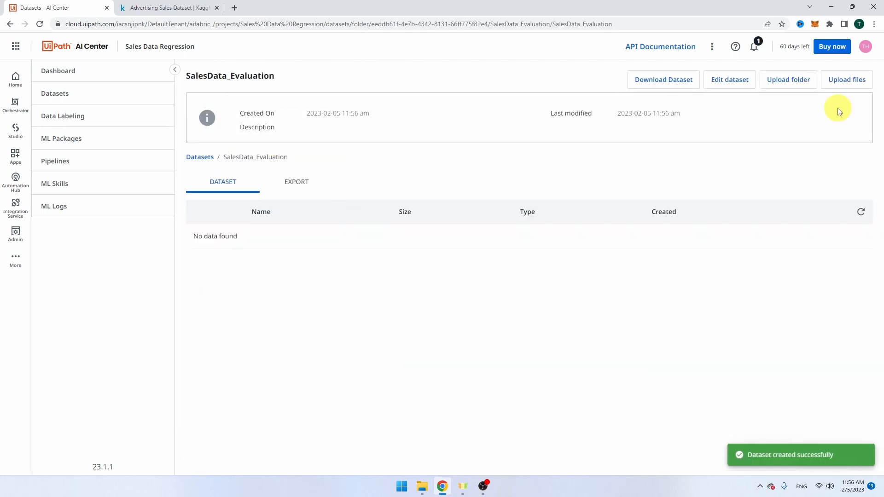
Step: Upload Advertising Budget and Sales Evaluation.csv from the archive folder to the SalesData_Evaluation dataset
click(836, 82)
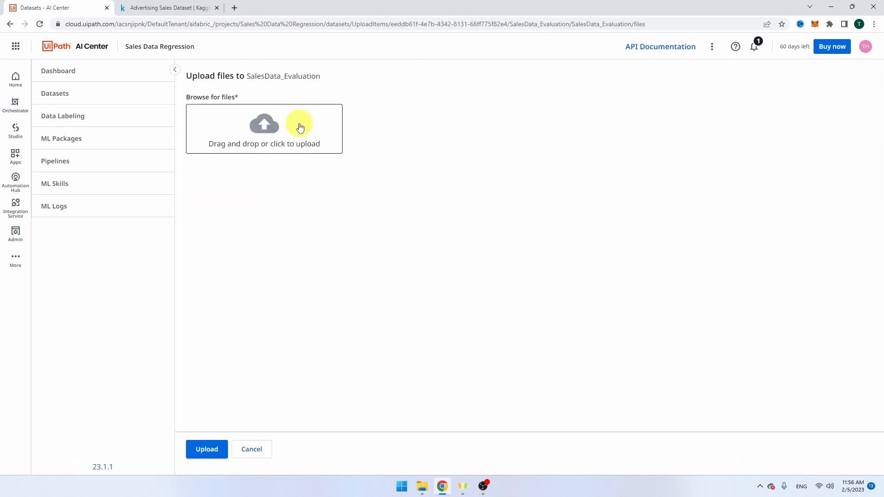
click(299, 128)
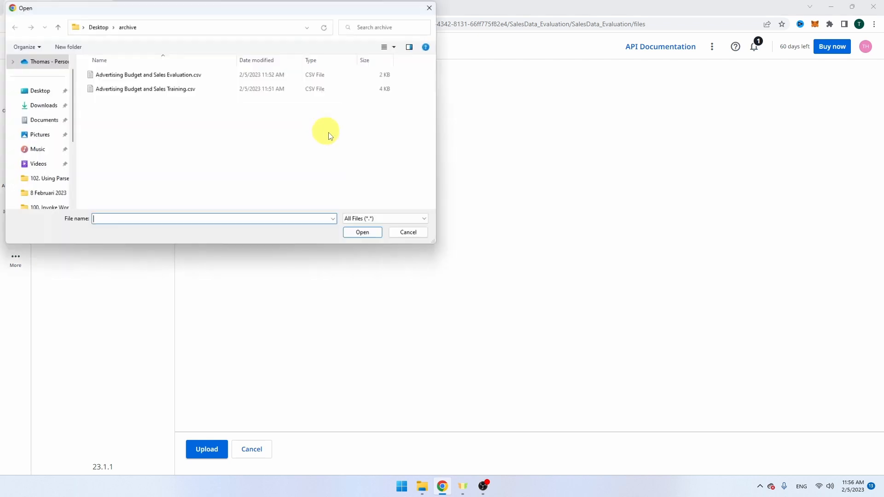
click(202, 75)
click(363, 233)
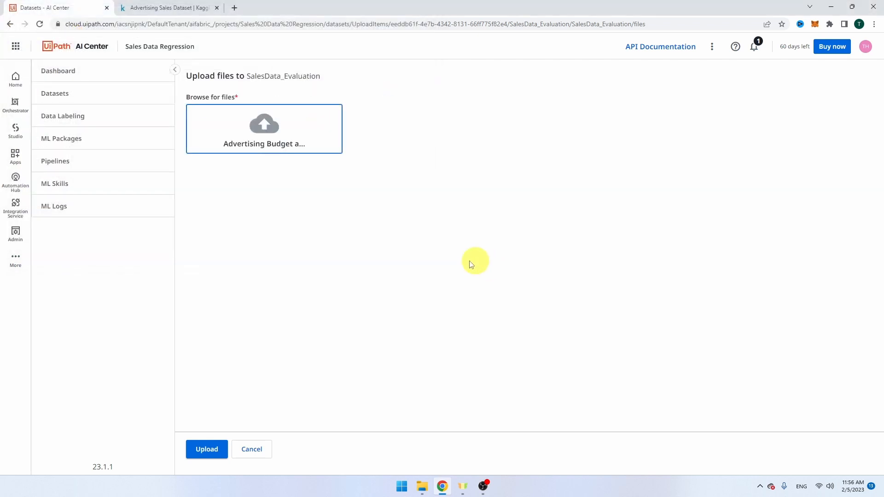
click(207, 449)
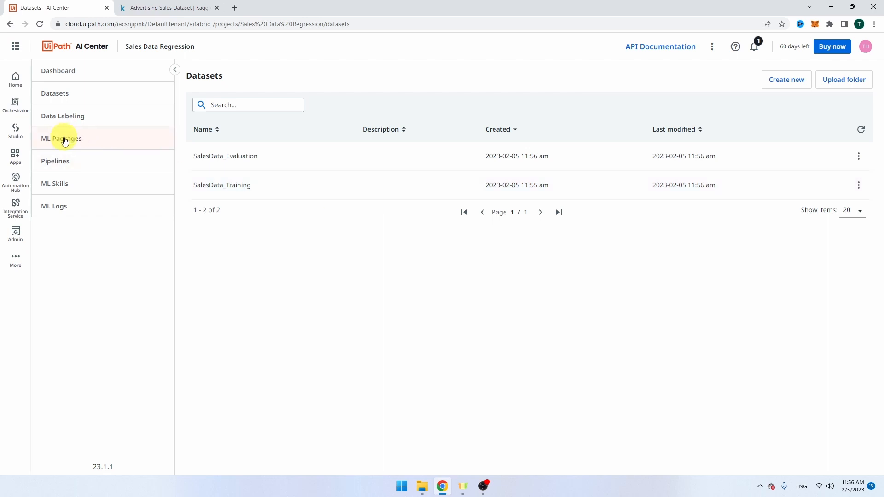
Step: Choose version 1.0 of the out-of-the-box TPOTAutoMLRegression package from the open-source tabular data models
click(64, 138)
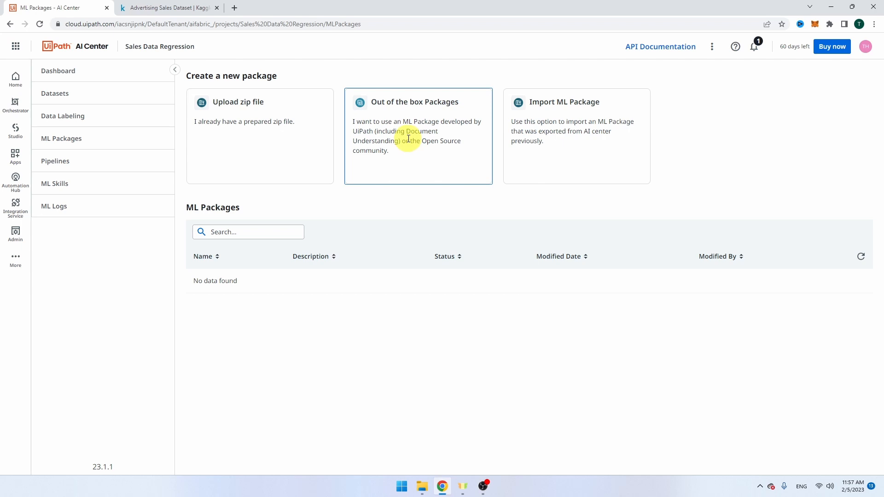
click(415, 104)
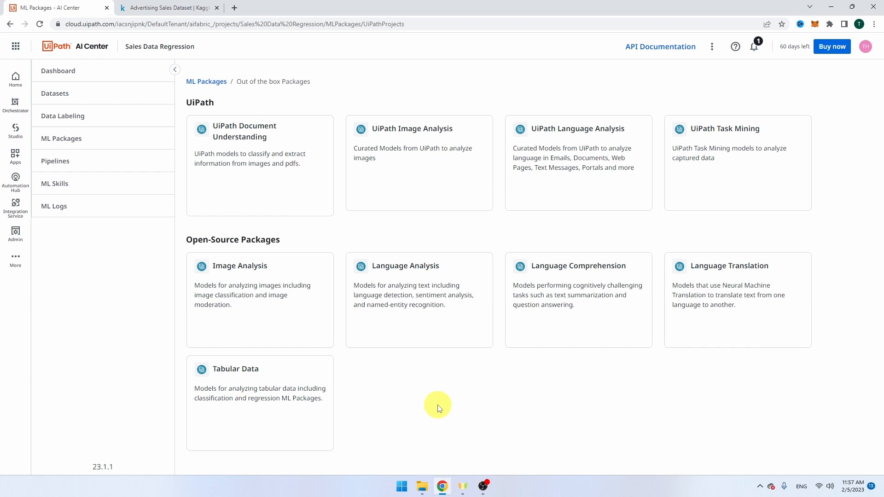
click(272, 392)
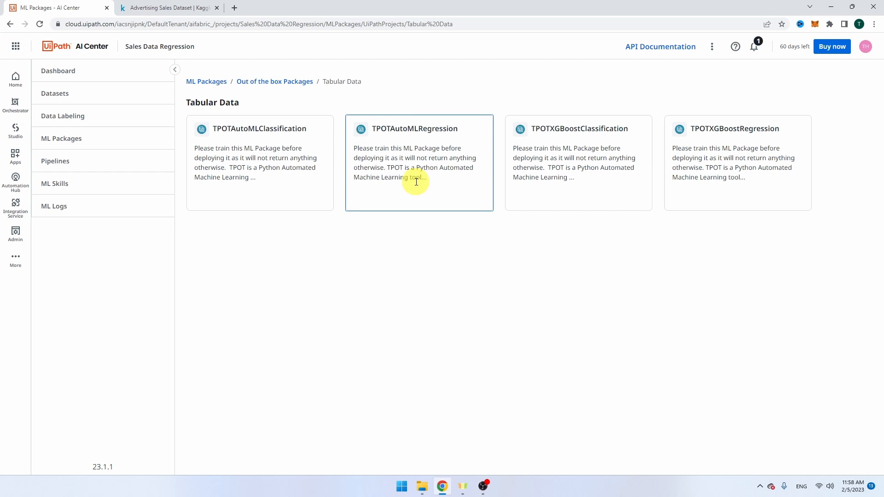
click(420, 152)
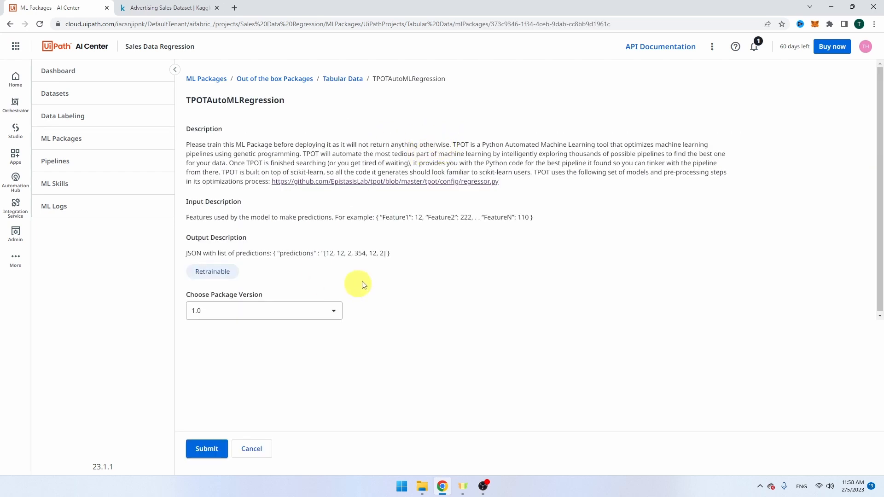
click(215, 452)
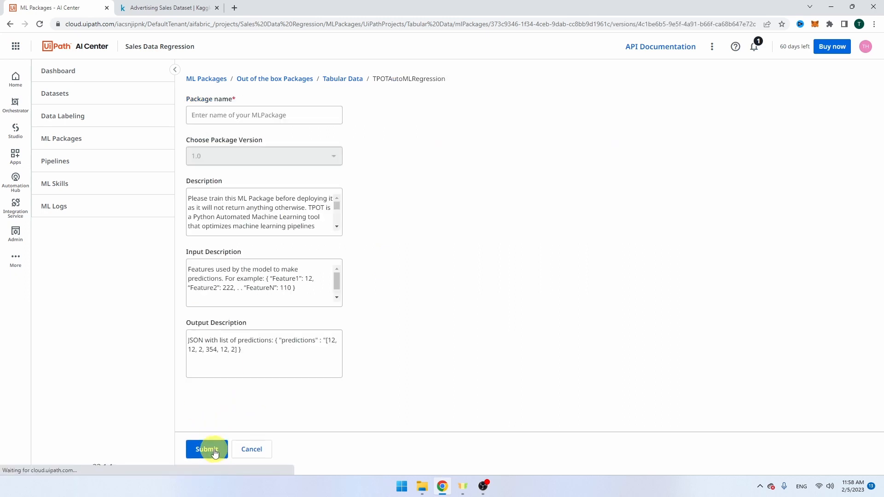
Step: Name the new ML package RegressionSalesData and create it
click(268, 105)
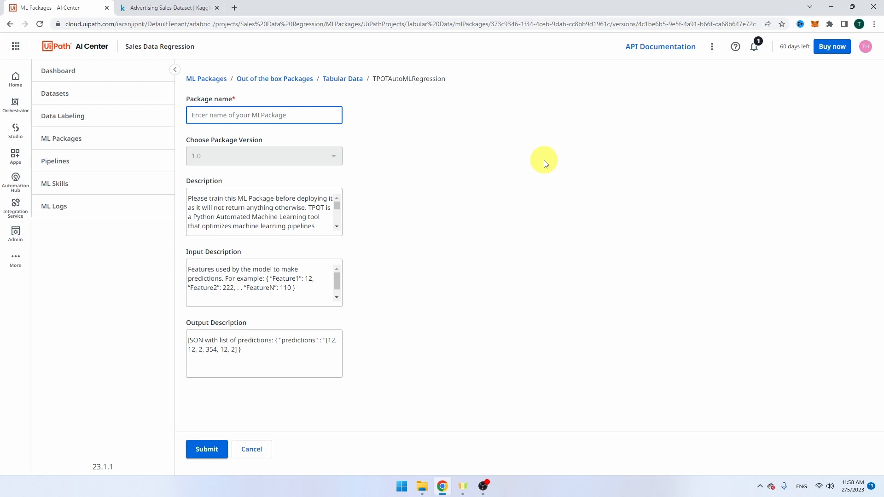
text(RegressionSalesData)
key(BackSpace)
text(a)
click(207, 449)
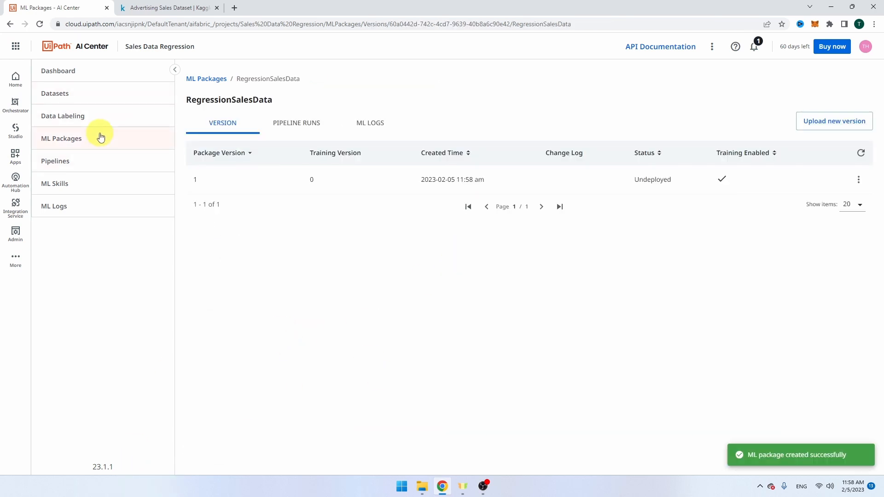
Step: Start a new pipeline of type Full Pipeline run using the RegressionSalesData package
click(101, 162)
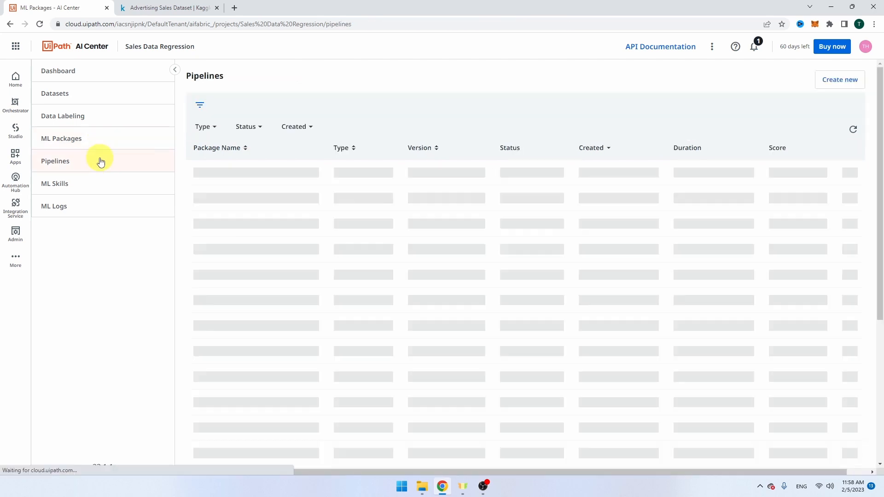
click(848, 81)
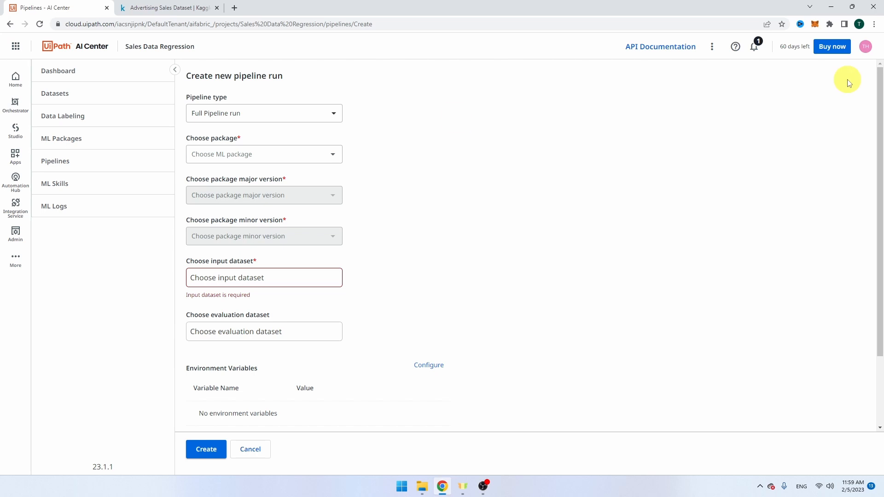
click(263, 114)
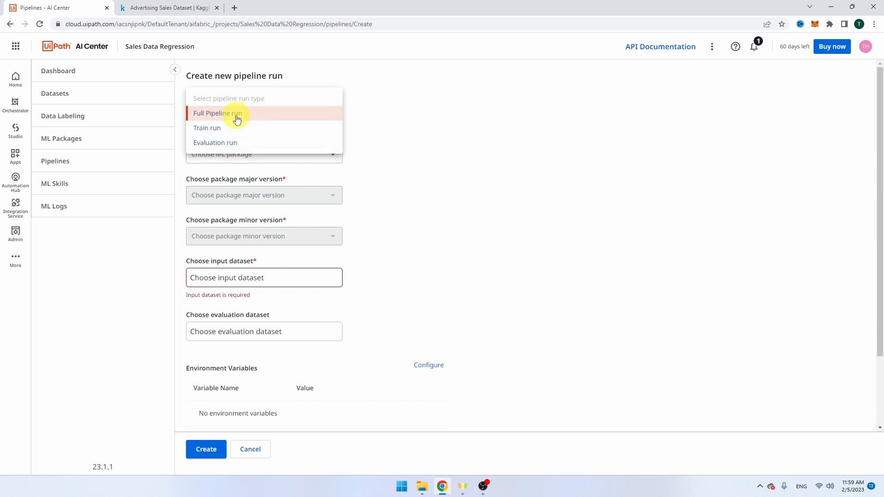
click(236, 119)
click(259, 157)
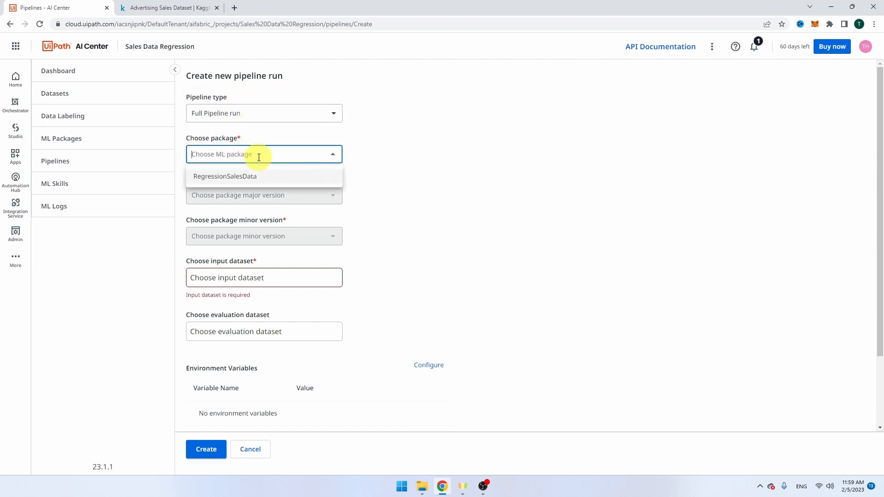
click(305, 180)
Step: Set the pipeline's package major version to 1 and minor version to 0
click(320, 197)
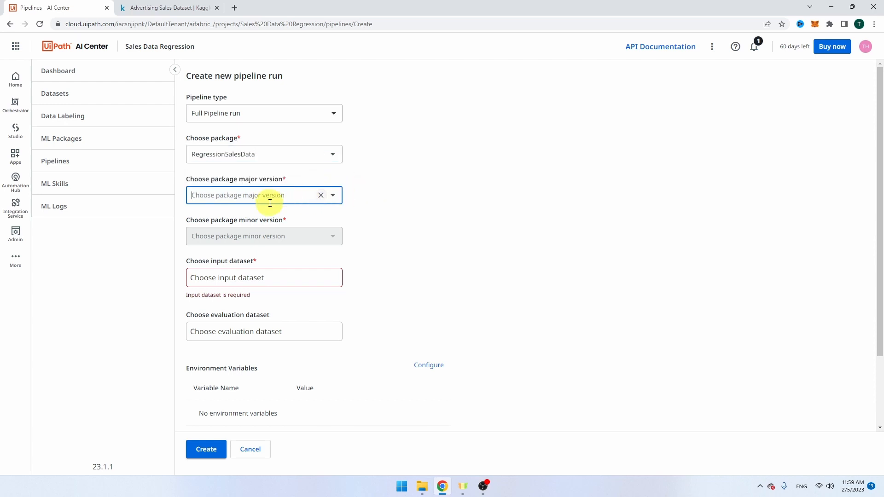
click(331, 196)
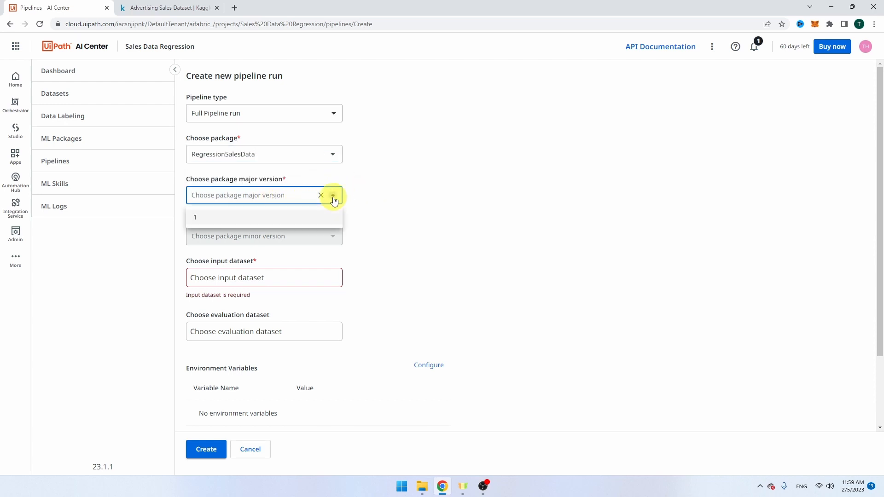
click(207, 221)
click(332, 236)
click(216, 257)
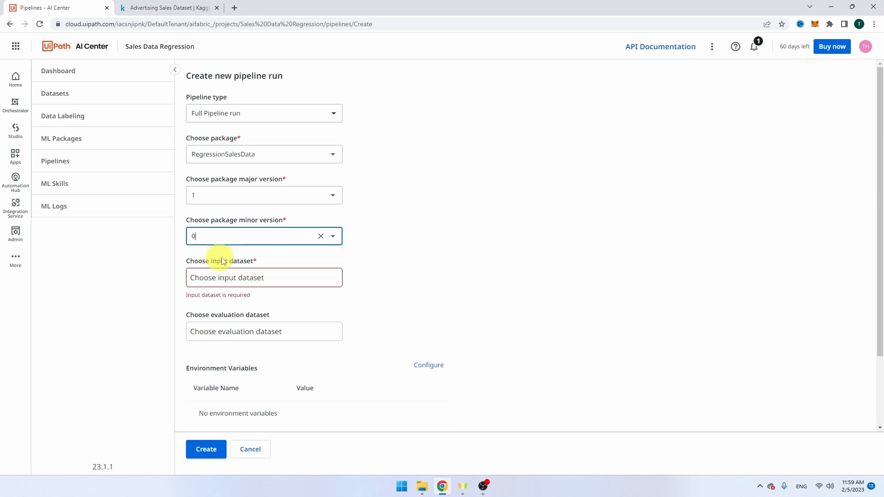
Step: Assign SalesData_Training as the pipeline's input dataset and SalesData_Evaluation as its evaluation dataset
scroll(391, 246, down, 1)
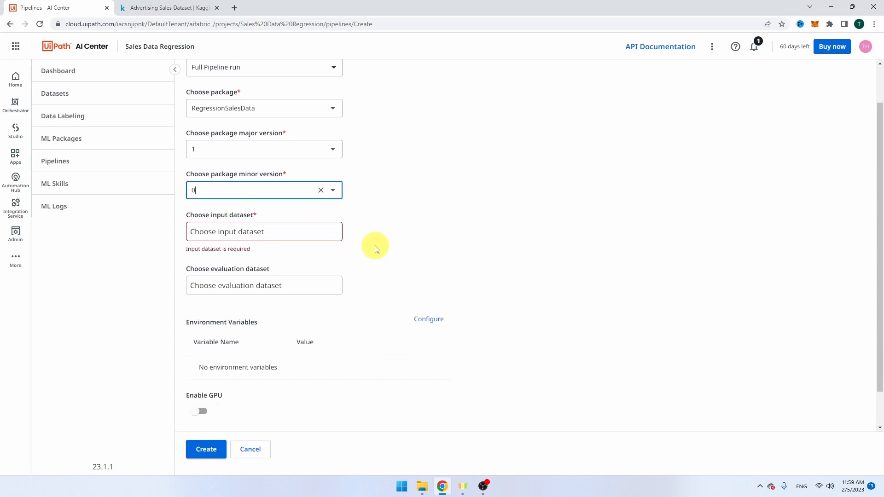
click(274, 234)
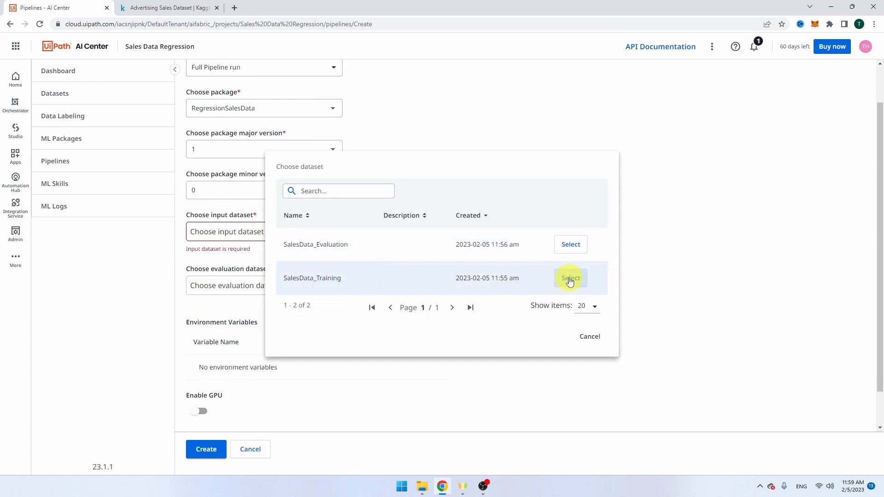
click(571, 279)
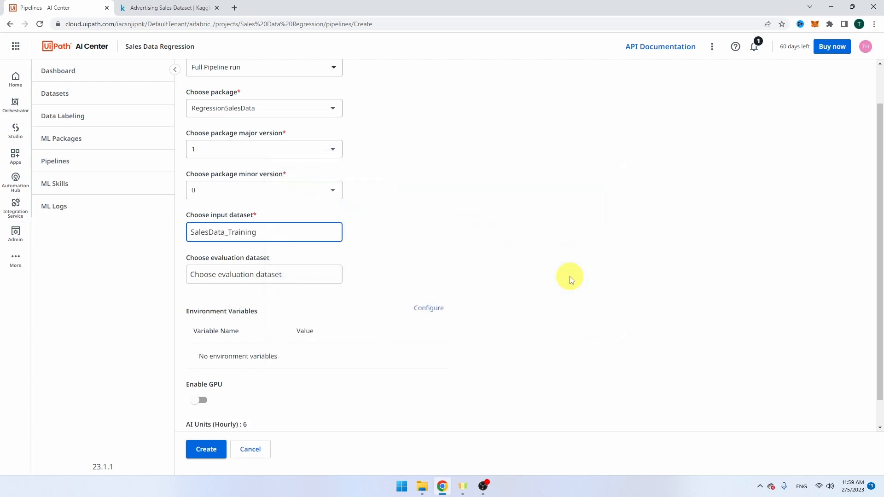
click(277, 274)
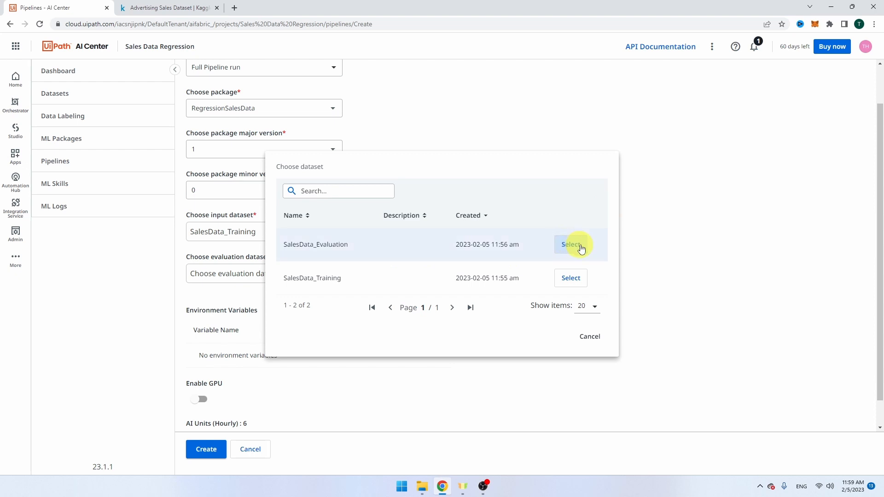
click(575, 248)
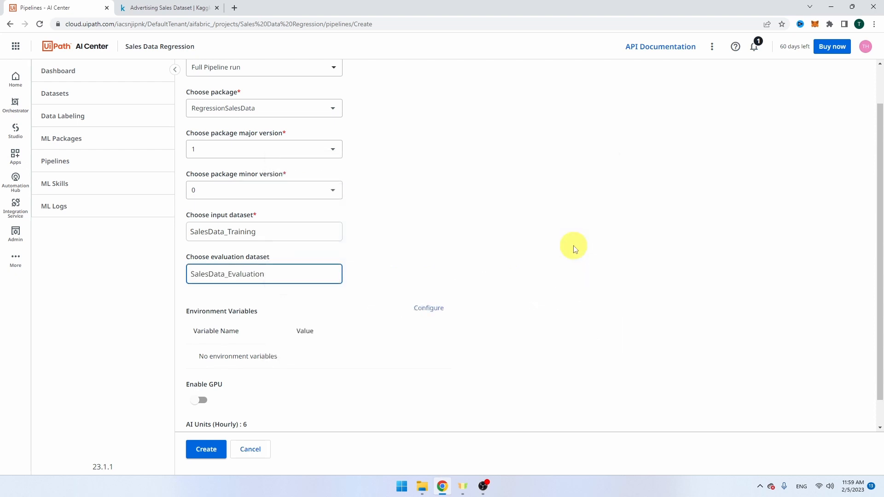
Step: Open the pipeline's environment variable configuration and copy the Sales ($) column header from Advertising Budget and Sales Evaluation.csv in the desktop archive folder
scroll(417, 321, down, 1)
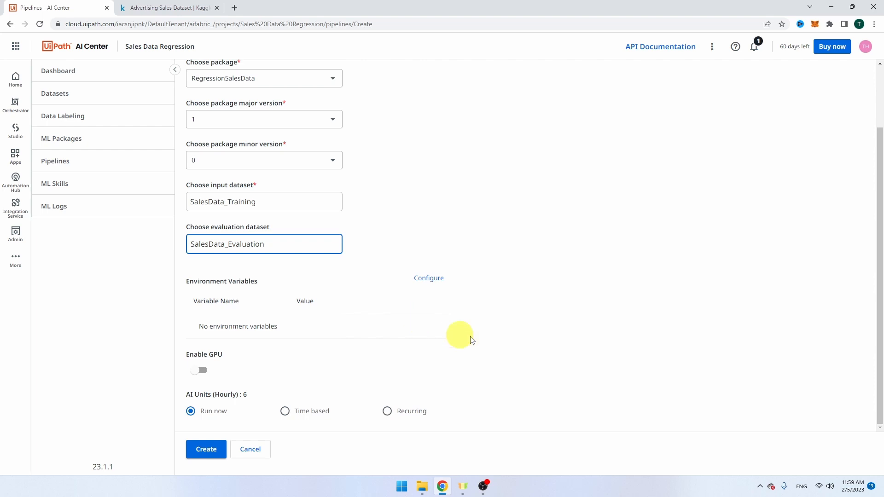
click(426, 276)
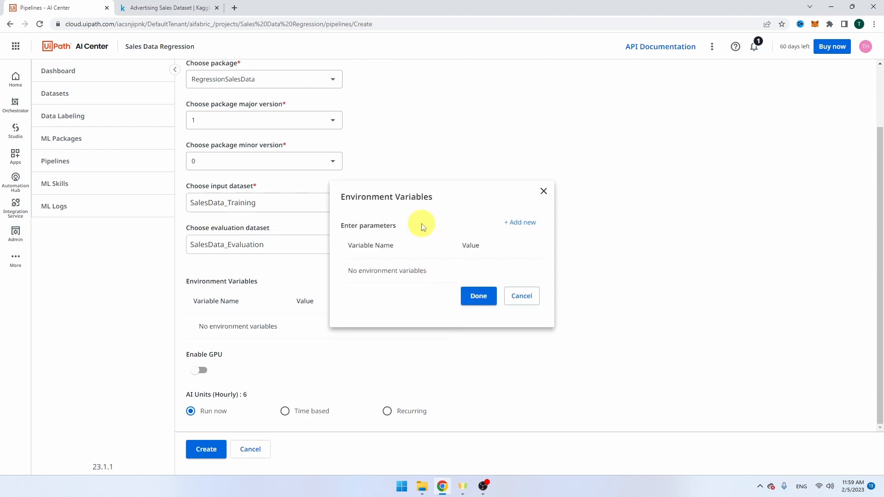
key(super+d)
double_click(17, 59)
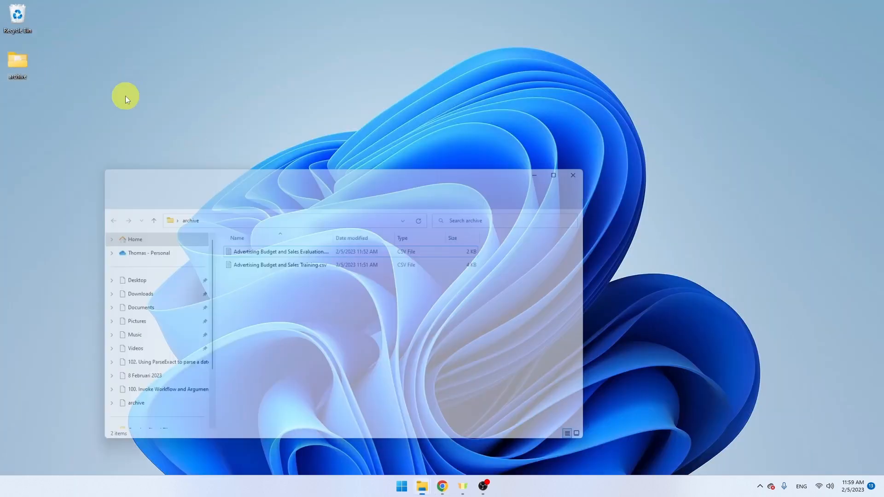
double_click(288, 250)
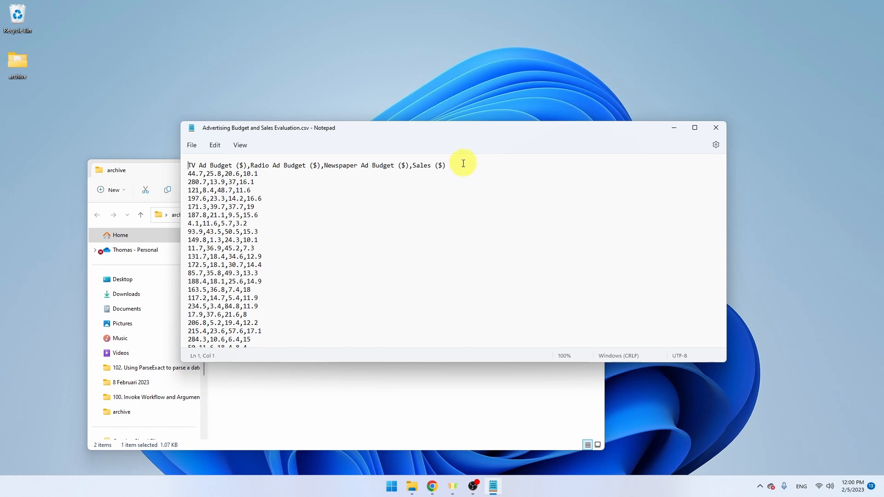
drag(462, 167, 412, 165)
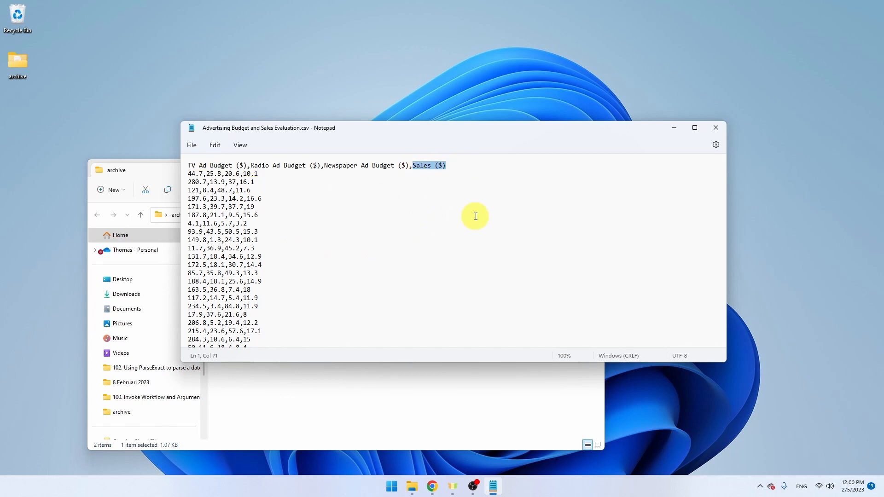
click(450, 165)
drag(464, 165, 412, 166)
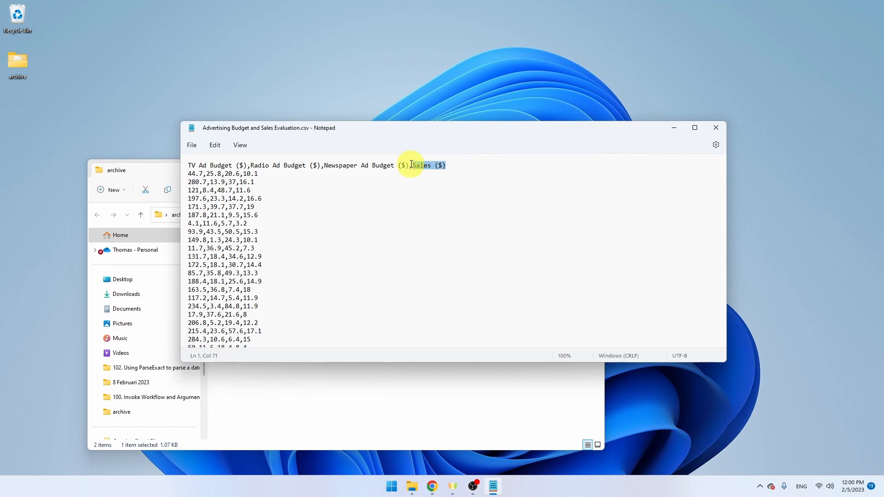
drag(409, 165, 173, 151)
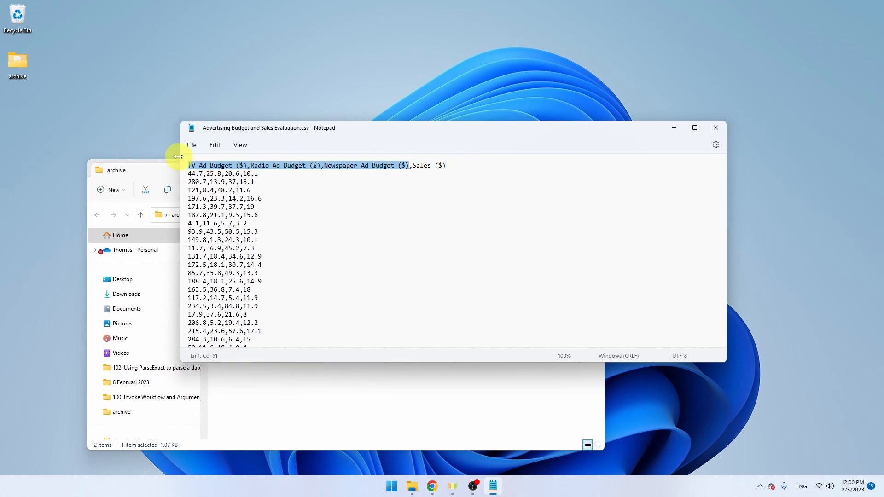
drag(449, 166, 413, 166)
key(ctrl+c)
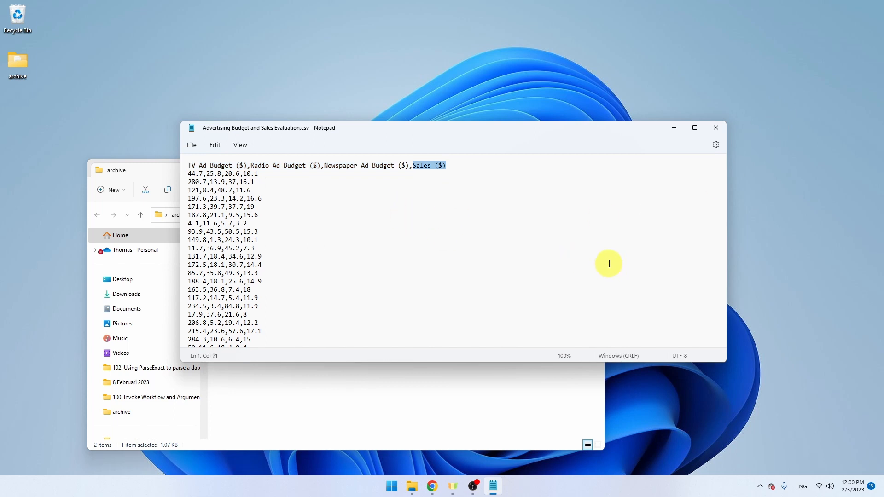
Step: Return to the pipeline form in Chrome and add an environment variable named target_column with the value Sales ($)
click(432, 486)
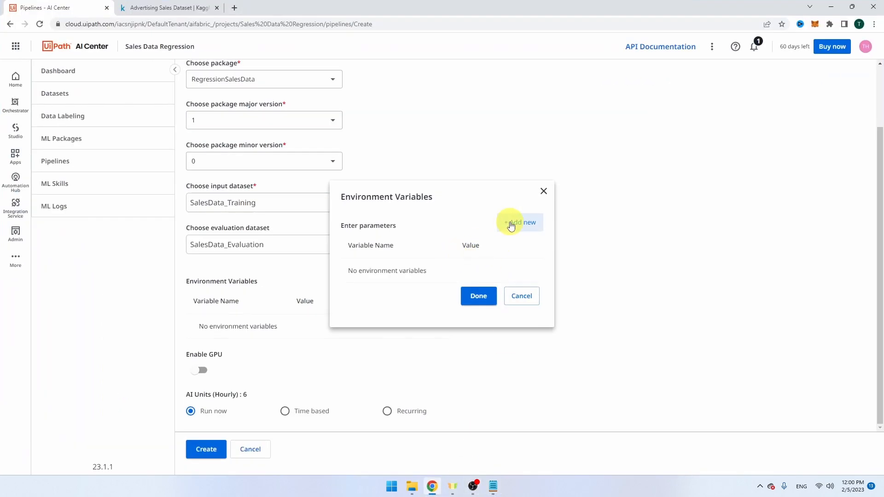
click(519, 223)
click(355, 269)
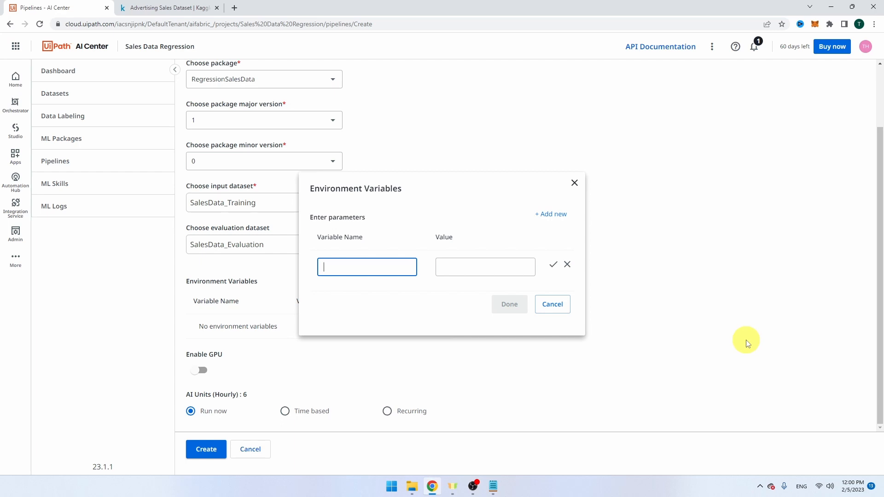
text(target_column)
click(448, 266)
key(ctrl+v)
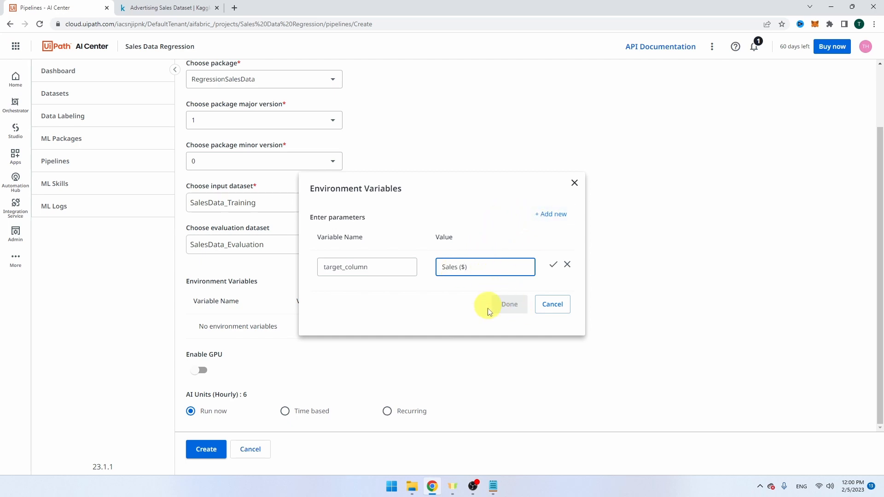
click(552, 269)
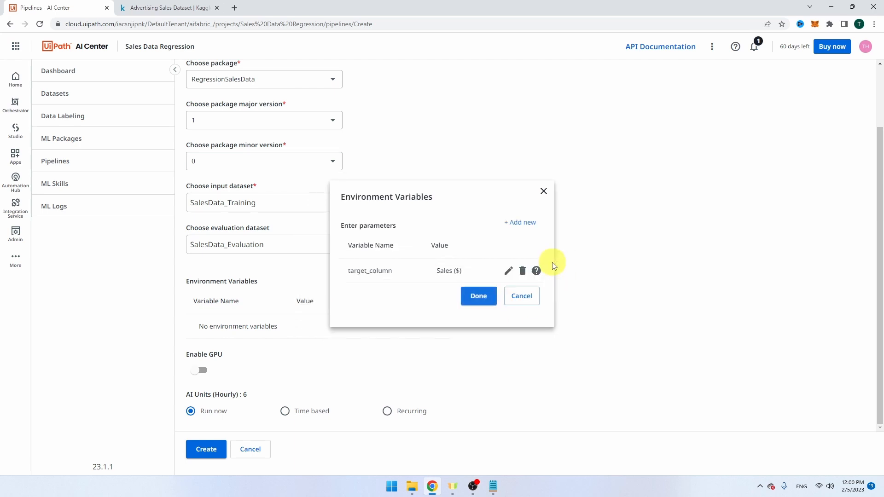
click(478, 296)
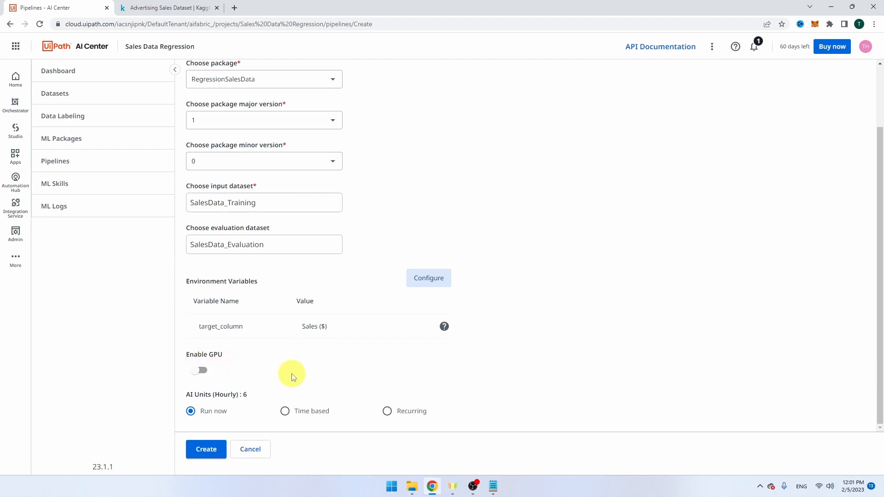
Step: Create the pipeline with the Run now schedule and GPU left disabled
drag(264, 397, 188, 396)
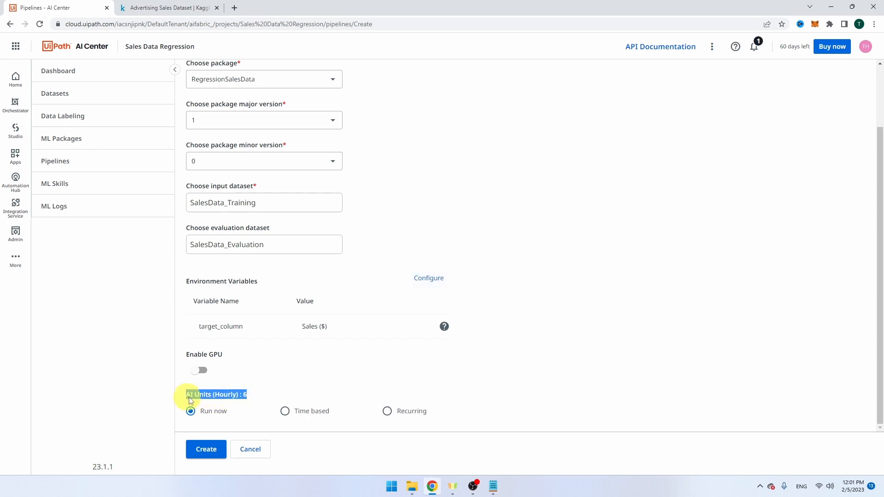
click(262, 396)
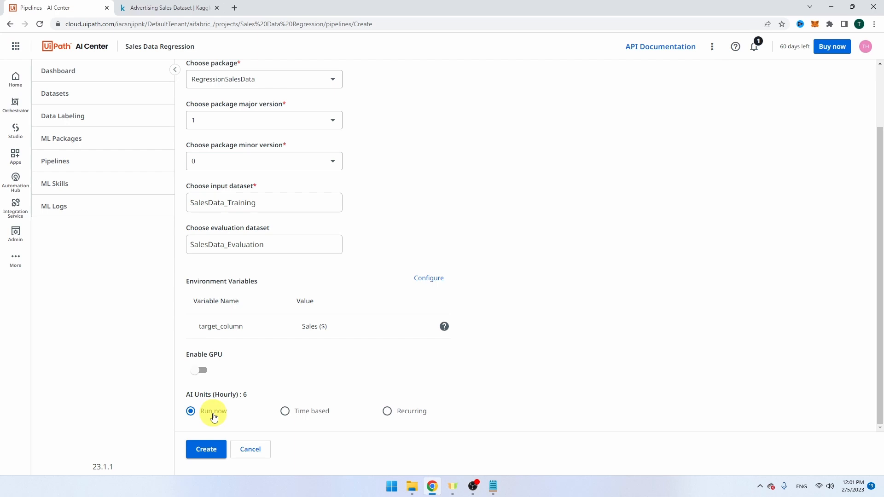
click(205, 448)
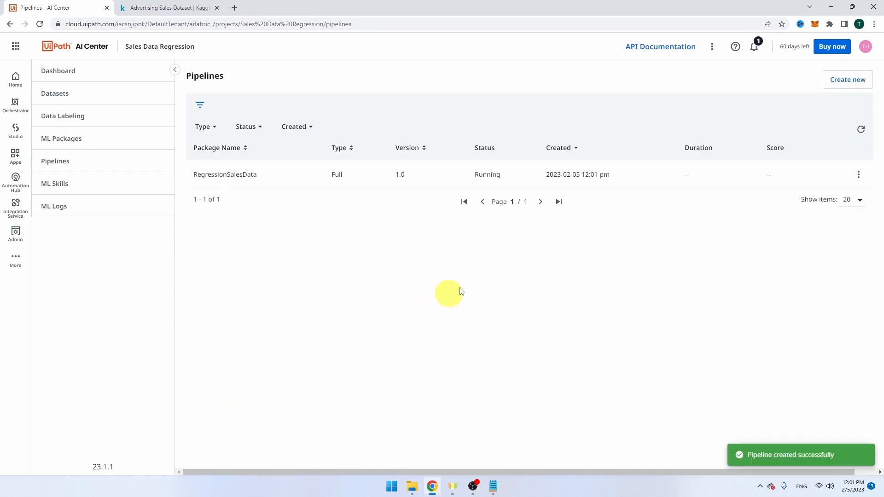
Step: Reload the Pipelines page to check the status of the RegressionSalesData full pipeline run
click(372, 26)
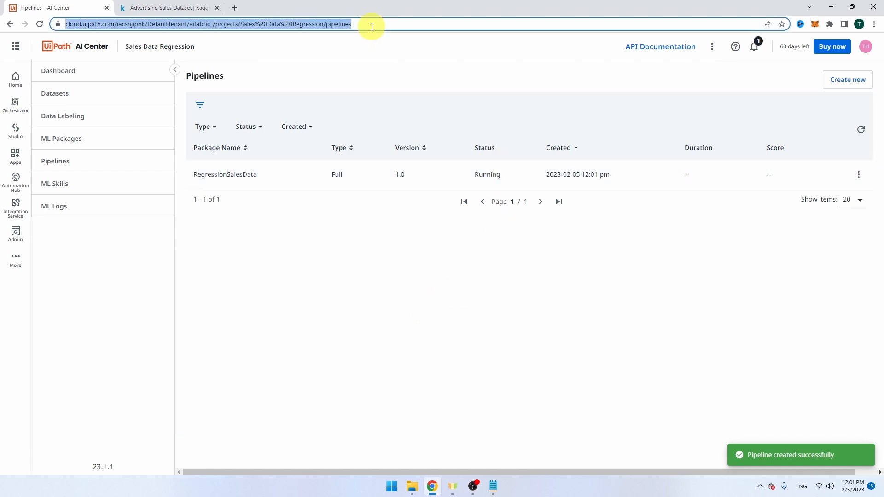
key(Return)
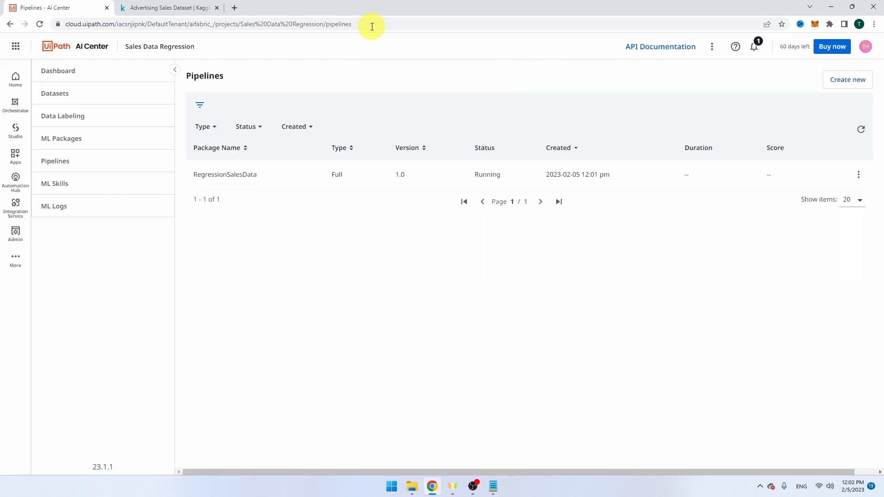
click(372, 26)
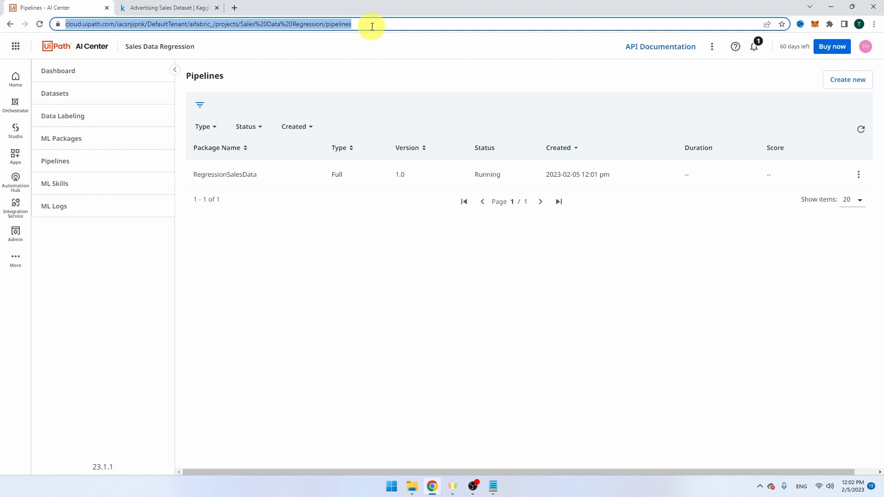
key(Return)
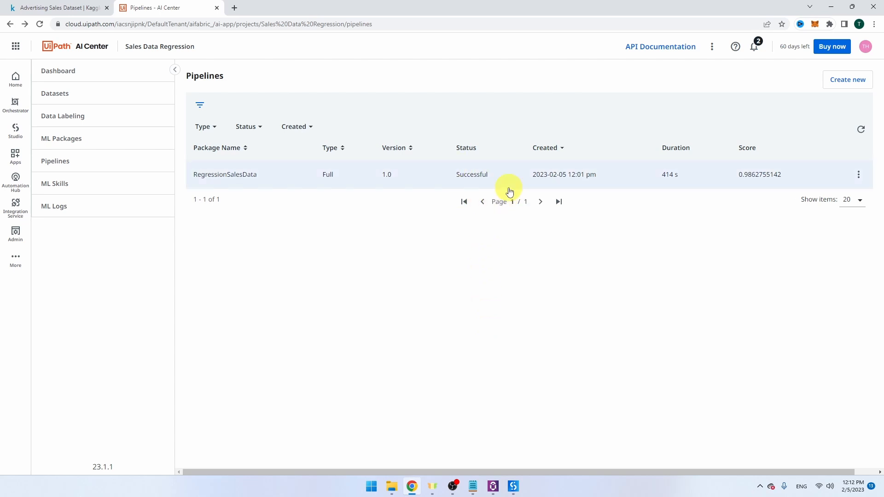
Step: Switch to UiPath Studio and install the UiPath.MLServices.Activities package, version 2.0.0, in the AI Center project
click(513, 486)
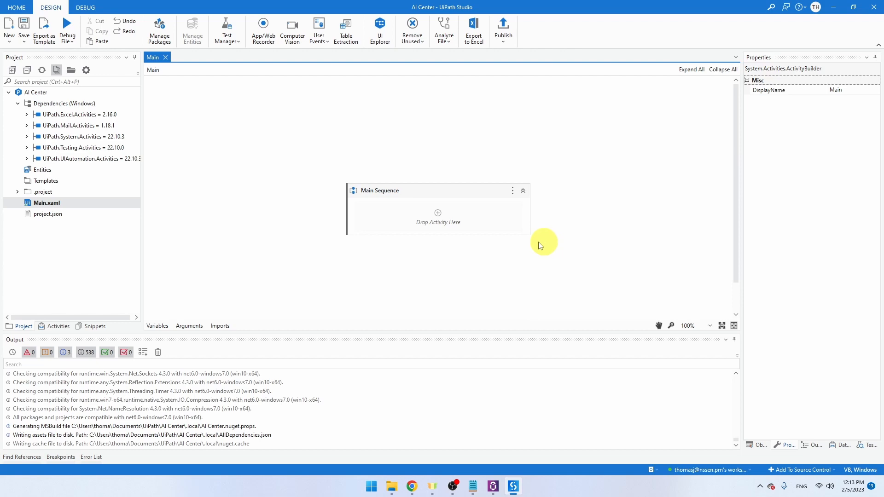
click(164, 37)
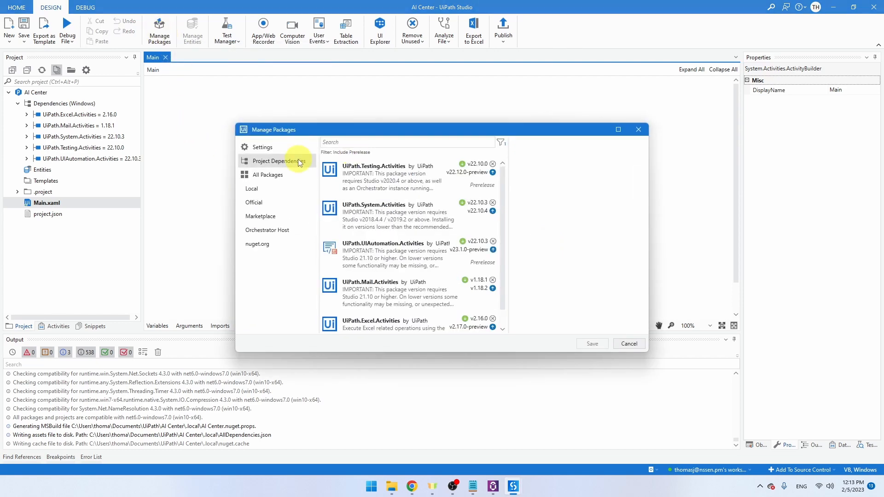
click(276, 175)
click(451, 139)
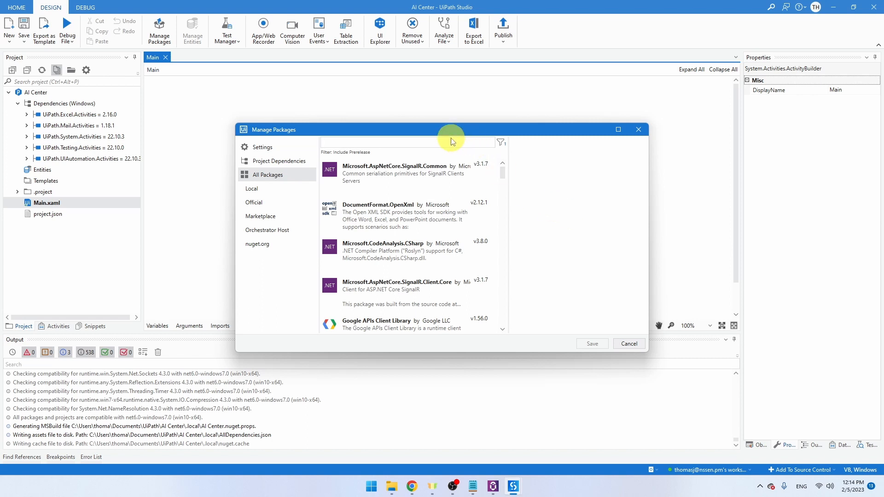
text(mlservices)
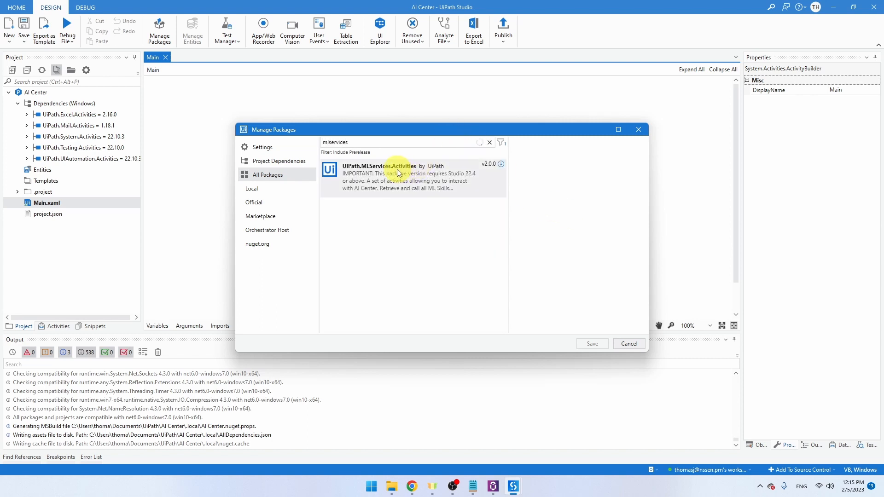
click(397, 178)
click(630, 174)
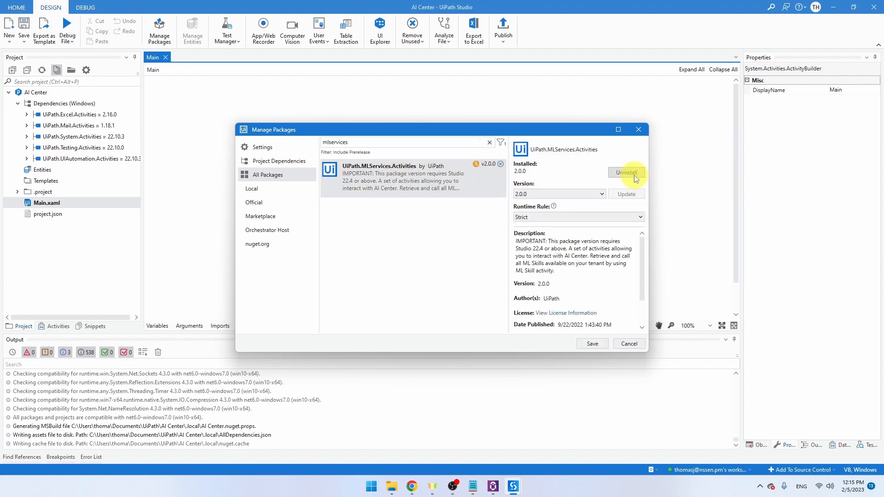
click(588, 342)
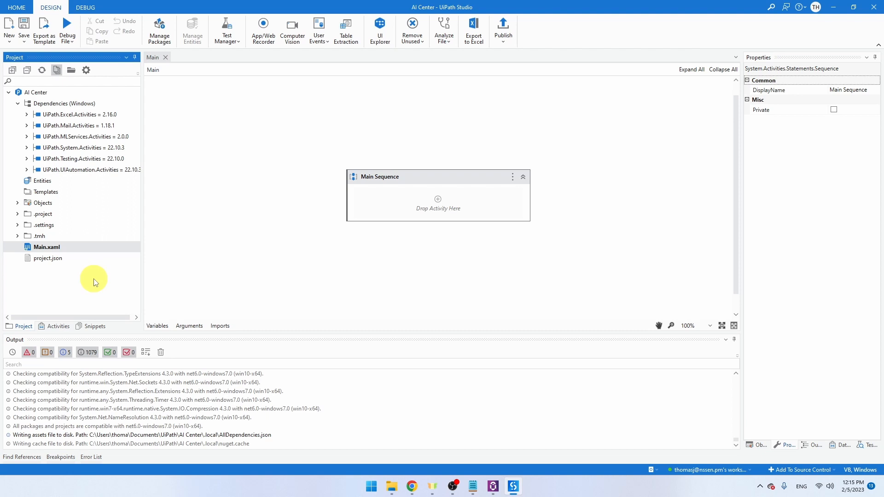
Step: Add an MLSkill activity to the Main Sequence and check which ML skills it offers for selection
click(55, 326)
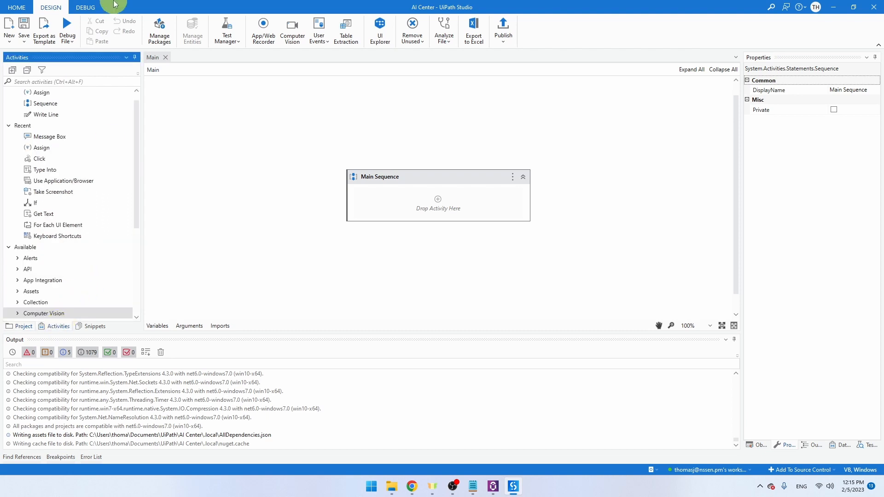
click(93, 79)
text(ml)
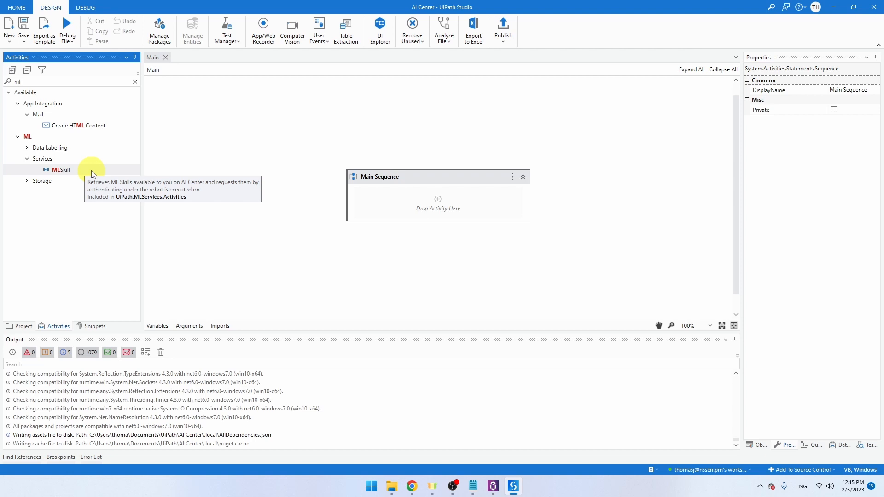
drag(61, 169, 445, 210)
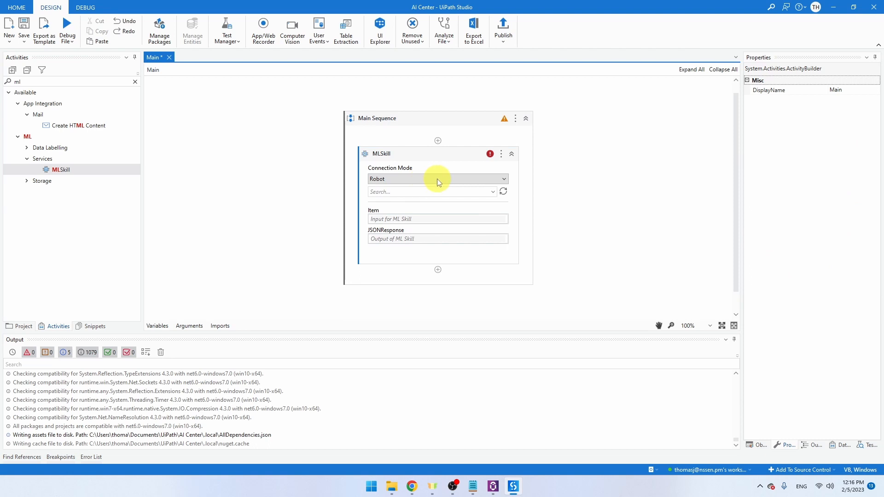
click(493, 192)
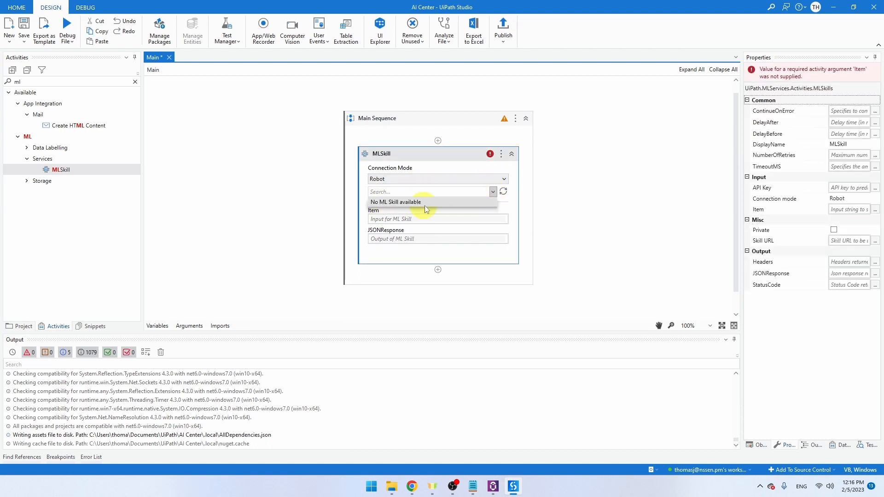
click(563, 204)
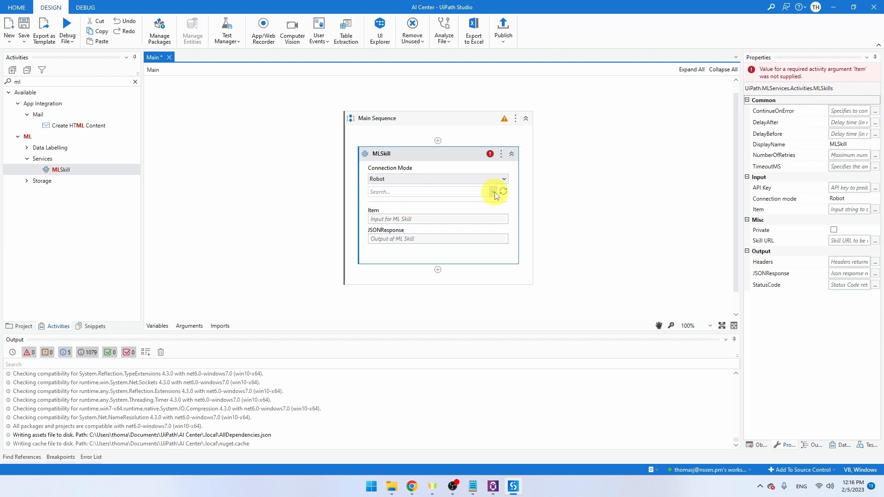
Step: Switch to AI Center in Chrome and start a new ML skill named RegressionSalesData
click(412, 486)
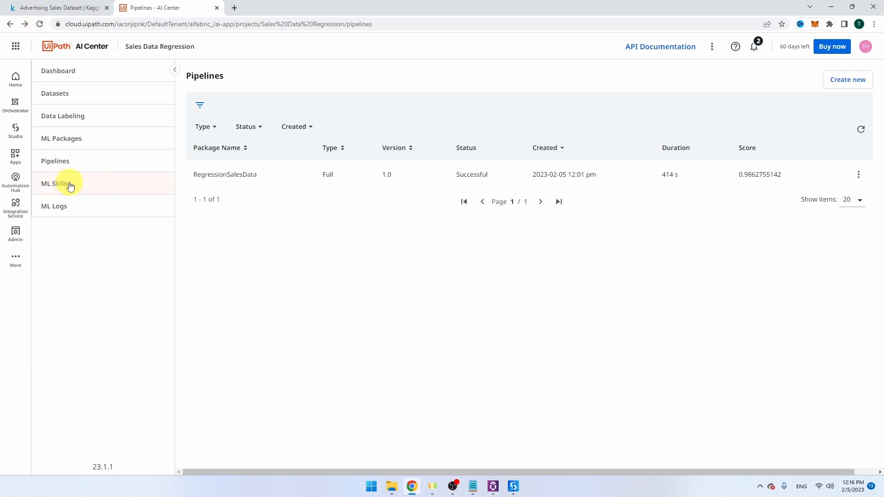
click(70, 184)
click(846, 81)
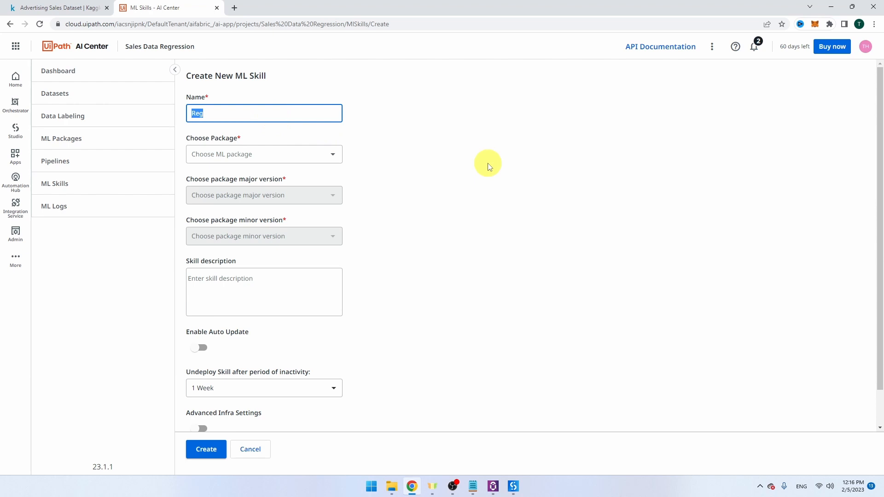
key(BackSpace)
text(R)
Step: Base the new ML skill on the RegressionSalesData package with major version 1 and minor version 1
click(326, 153)
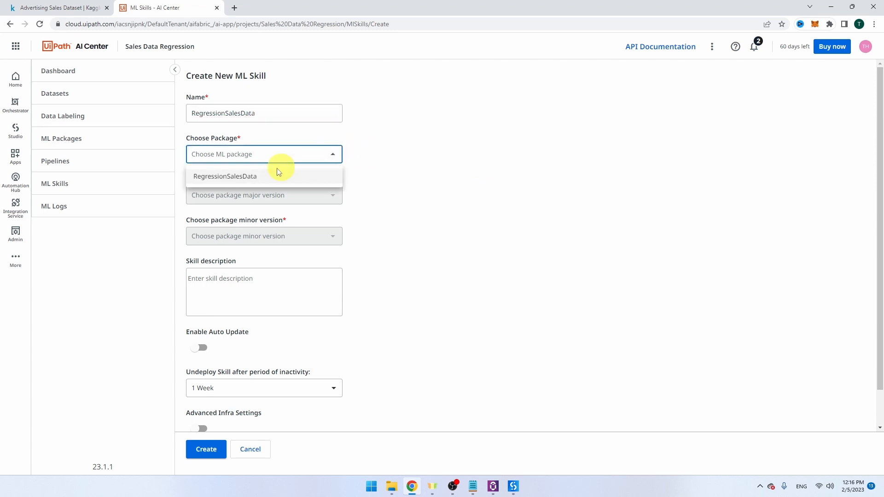
click(251, 178)
click(311, 194)
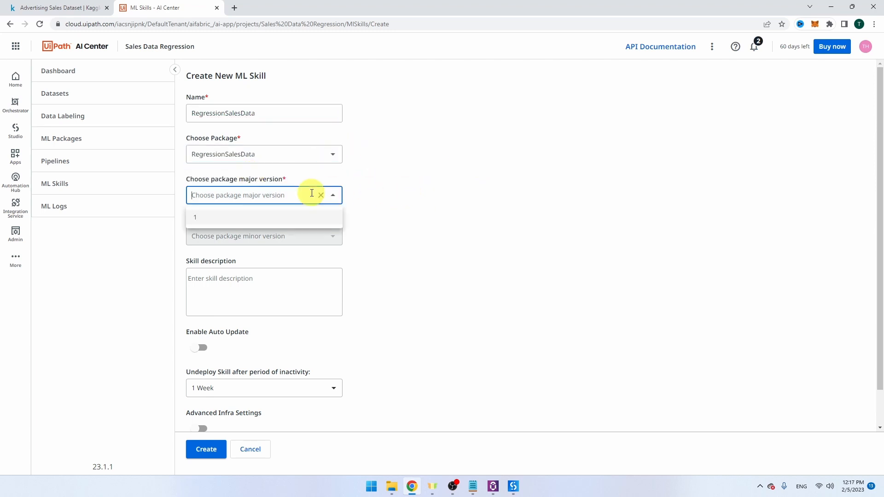
click(238, 218)
click(300, 236)
click(302, 236)
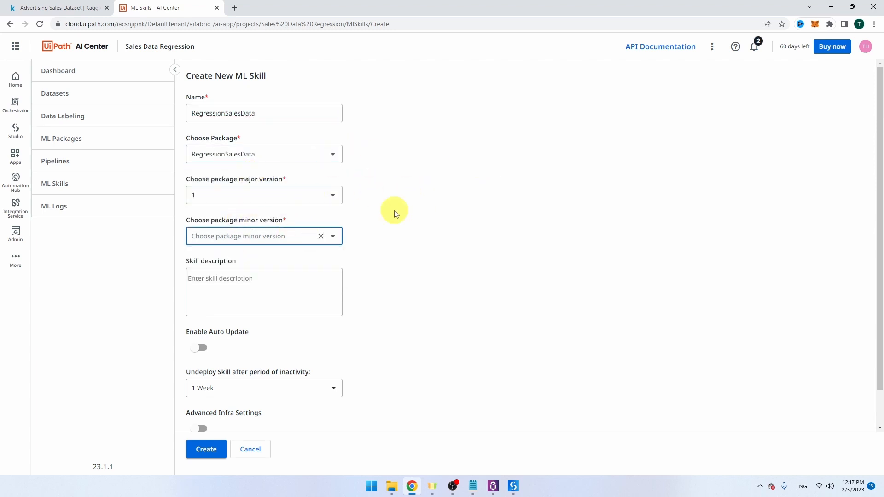
click(334, 235)
click(209, 257)
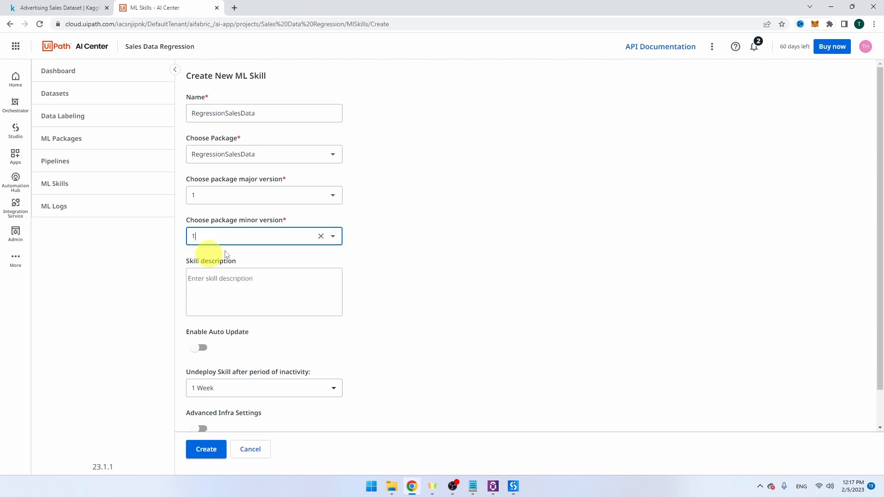
Step: Set the skill to undeploy after 1 Month of inactivity and create it
scroll(363, 199, down, 1)
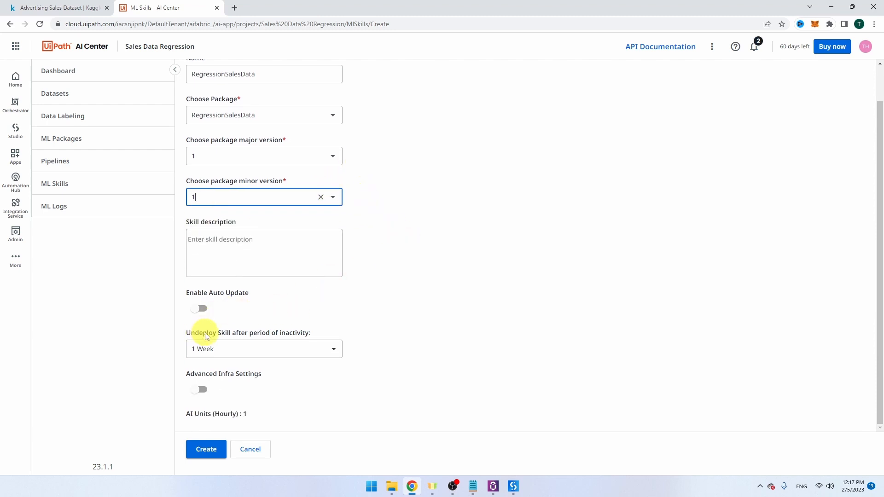
click(333, 353)
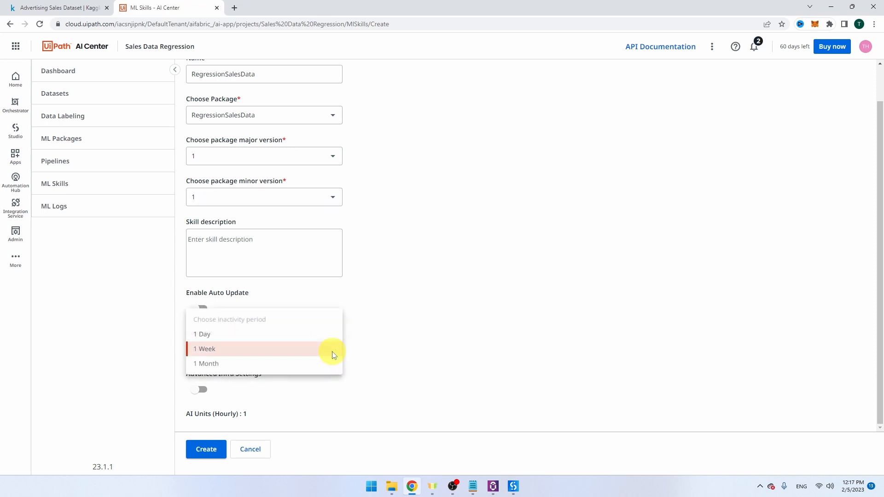
click(219, 362)
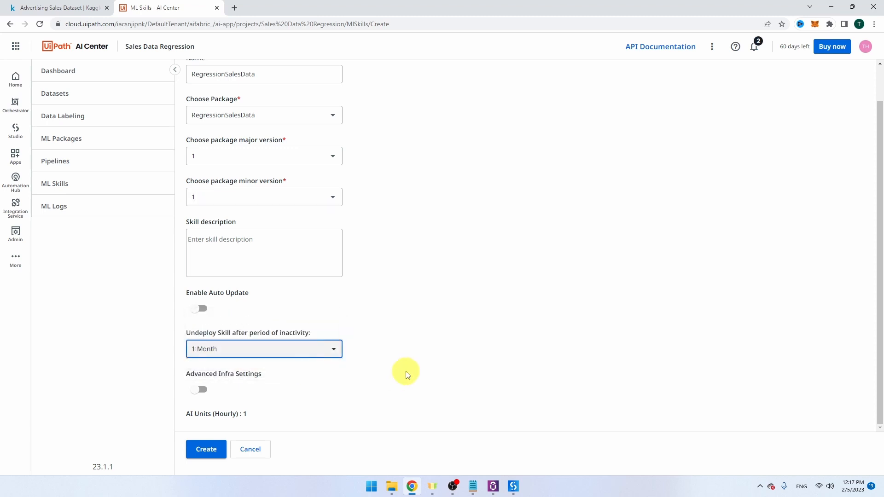
click(216, 453)
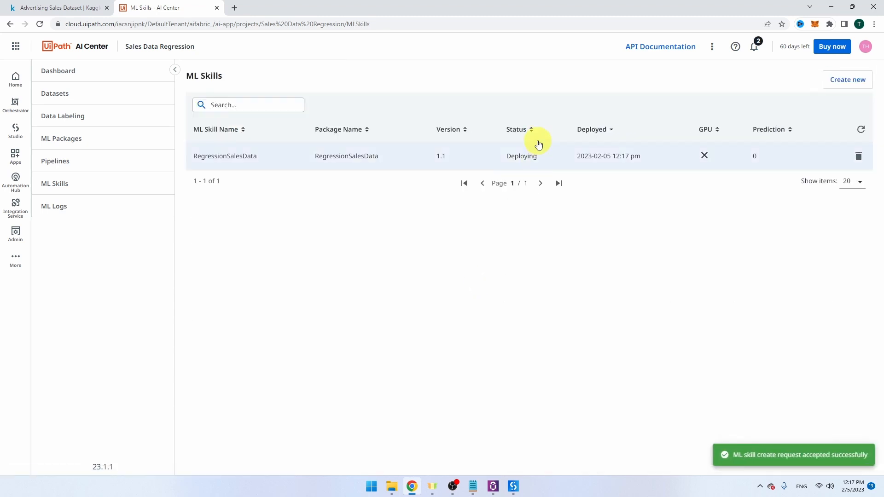
Step: Refresh the ML Skills page to check the deployment status of the RegressionSalesData skill
key(F5)
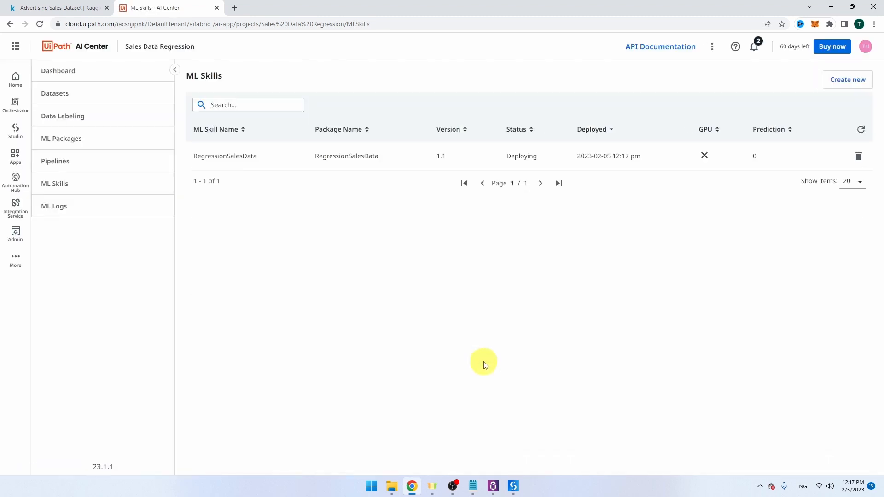
key(F5)
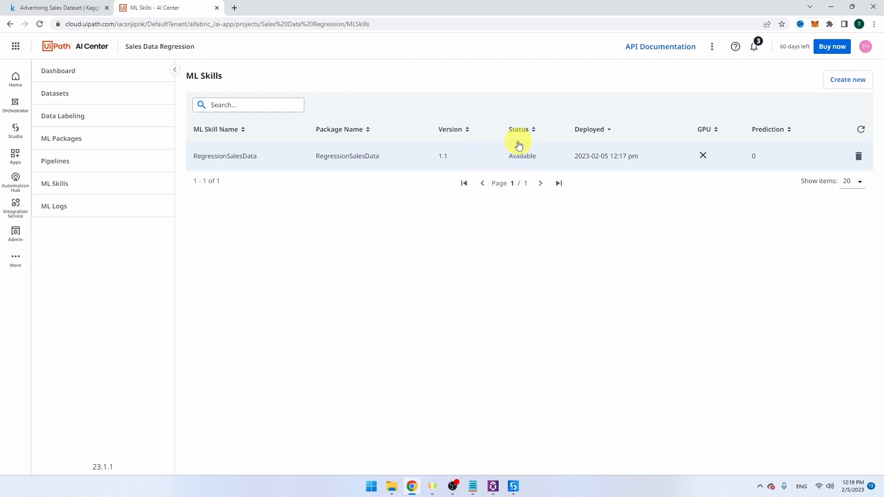
click(513, 486)
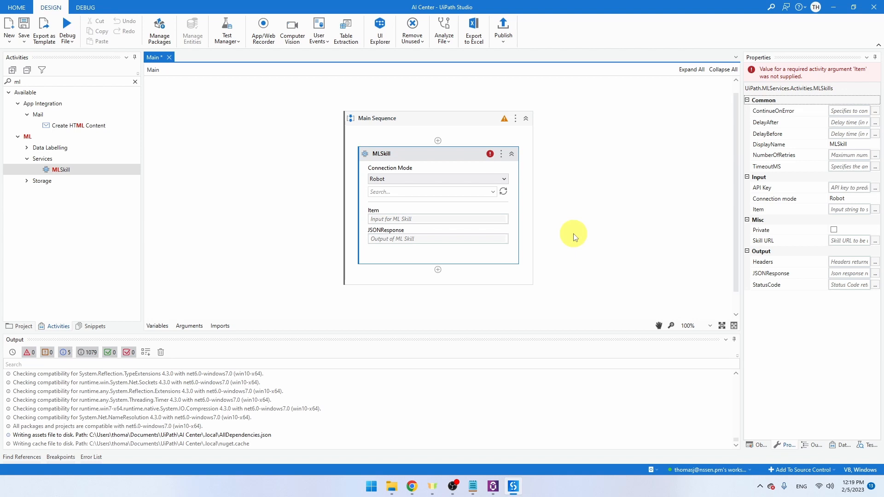
click(412, 486)
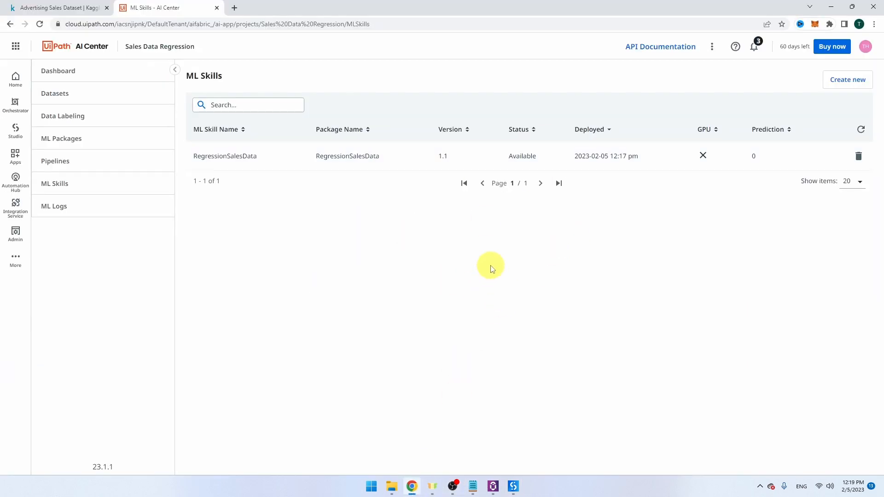
Step: Return to UiPath Studio, refresh the MLSkill activity's available skills and select RegressionSalesData
click(513, 487)
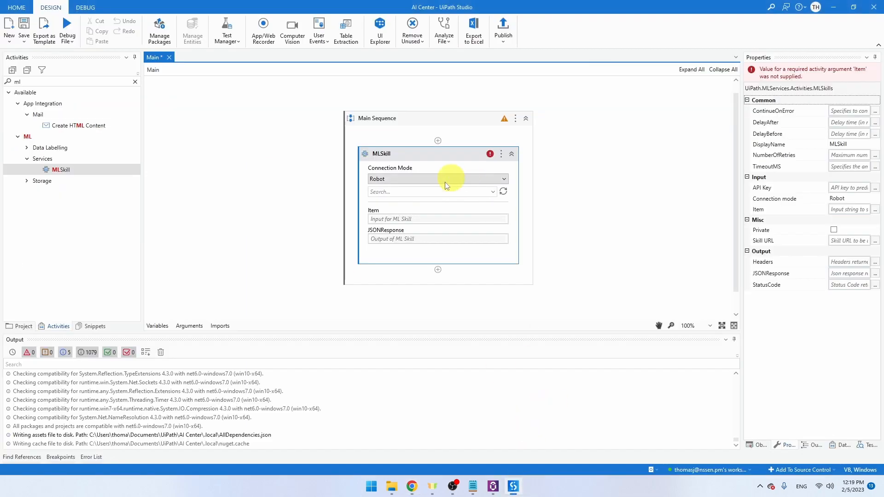
click(503, 193)
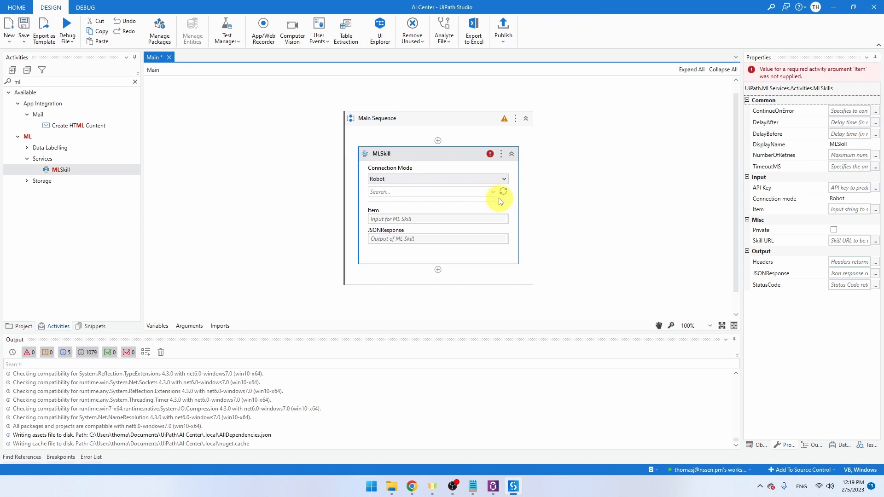
click(493, 191)
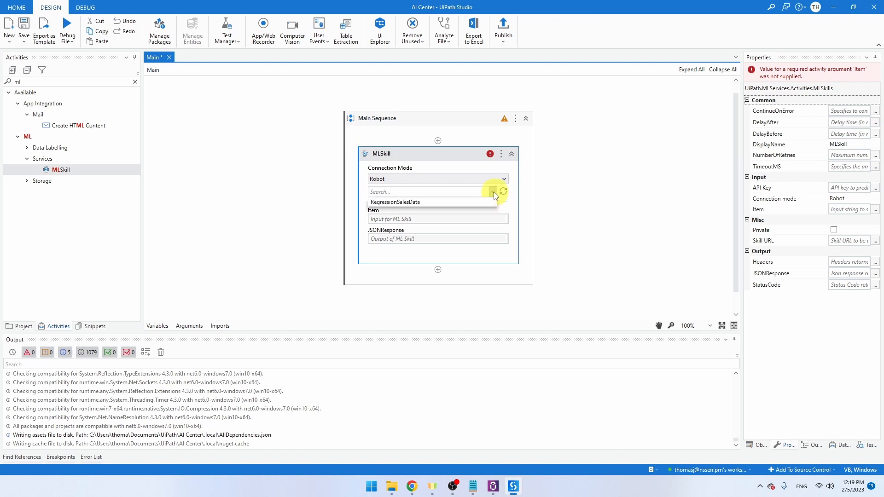
click(431, 202)
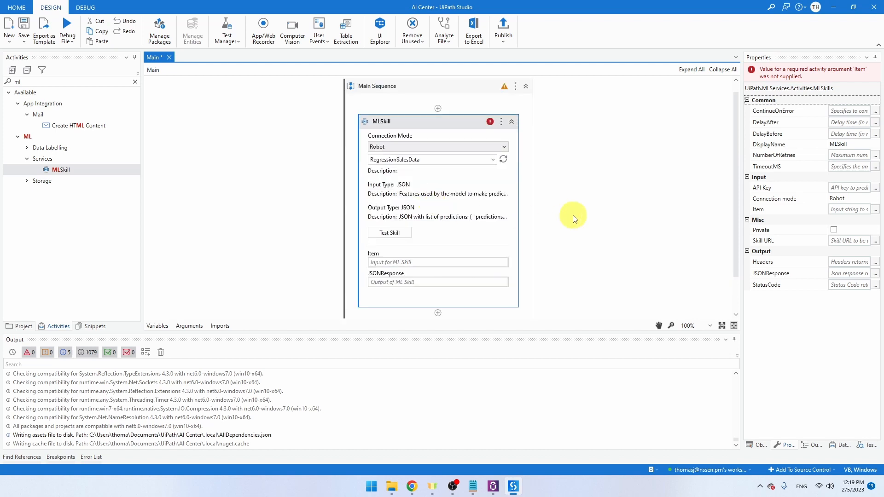
Step: Open the skill test window for RegressionSalesData from the MLSkill activity
click(402, 234)
key(Escape)
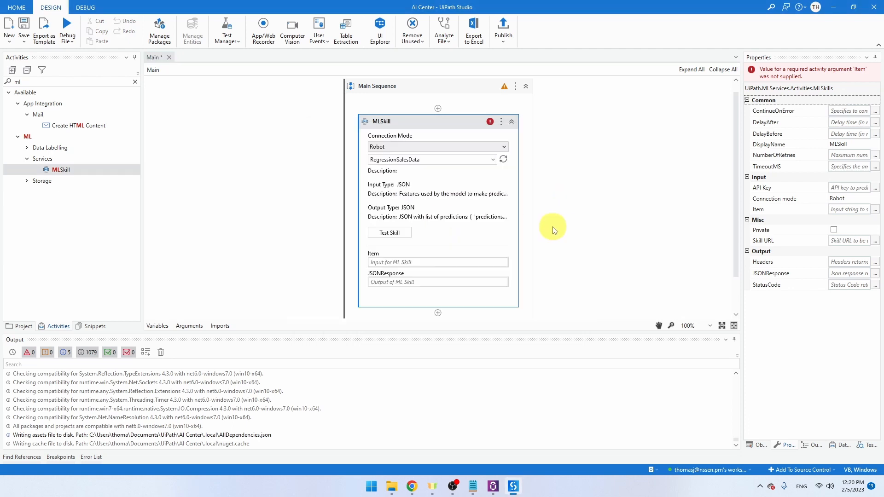
click(388, 232)
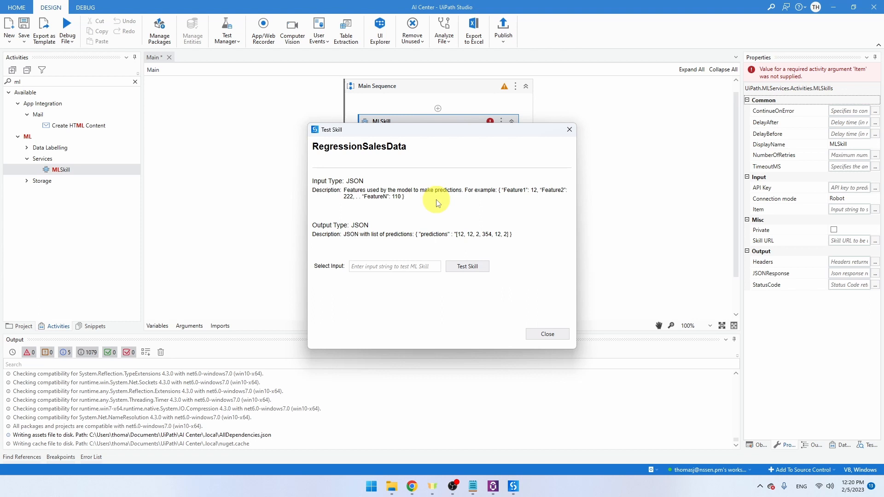
Step: Open Advertising Budget and Sales Evaluation.csv from the desktop's archive folder and copy its TV, Radio and Newspaper Ad Budget column names
key(super+d)
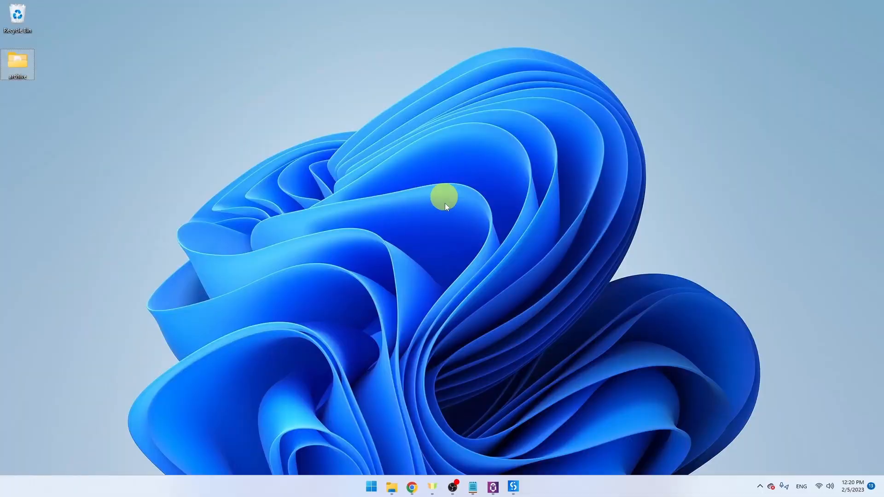
double_click(18, 55)
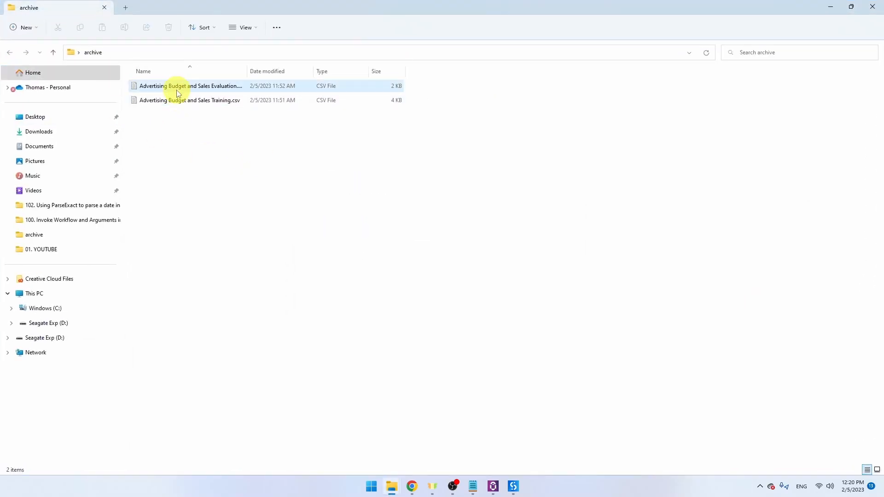
double_click(175, 86)
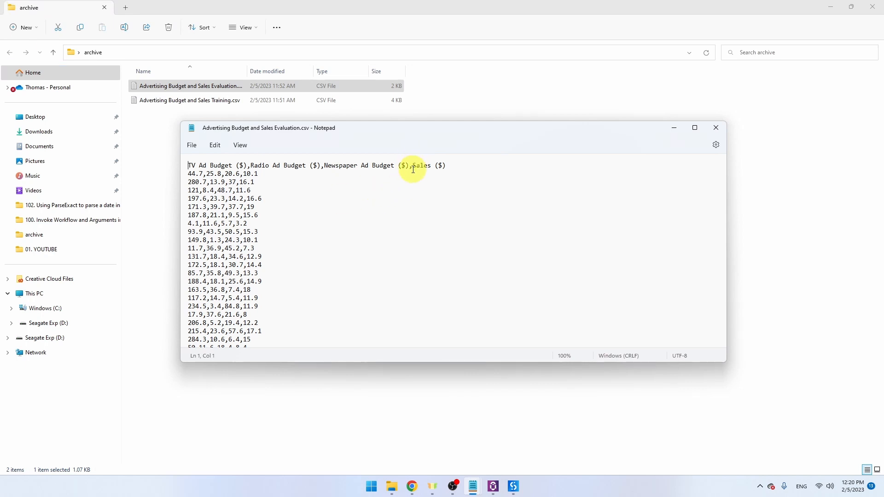
drag(410, 165, 174, 152)
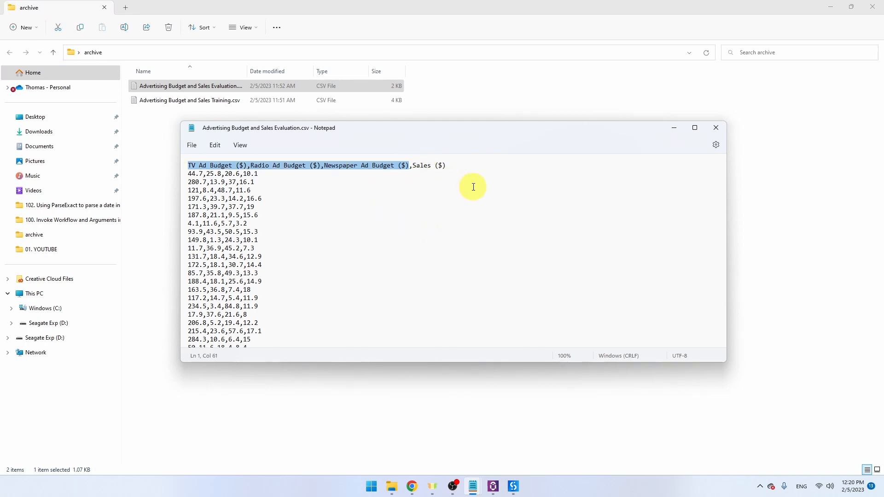
click(410, 166)
drag(410, 166, 152, 145)
key(ctrl+c)
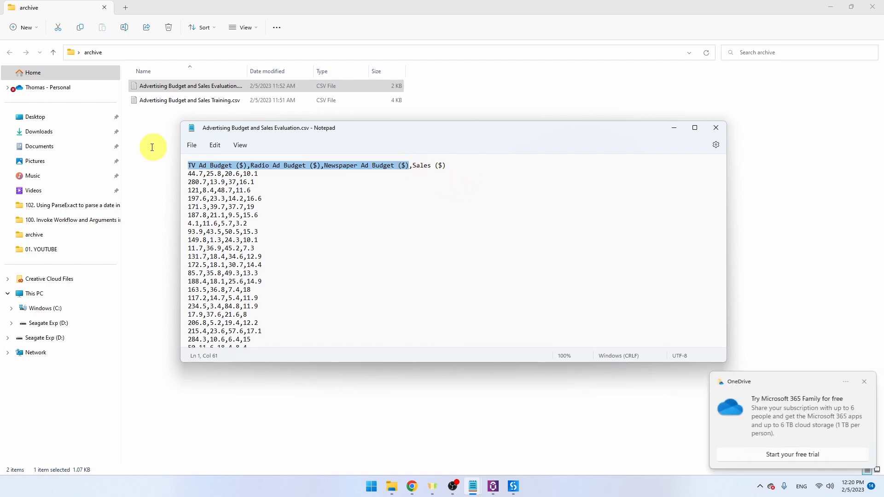
Step: Paste the copied column names into a new Notepad document and place it below the skill test input in UiPath Studio
click(515, 486)
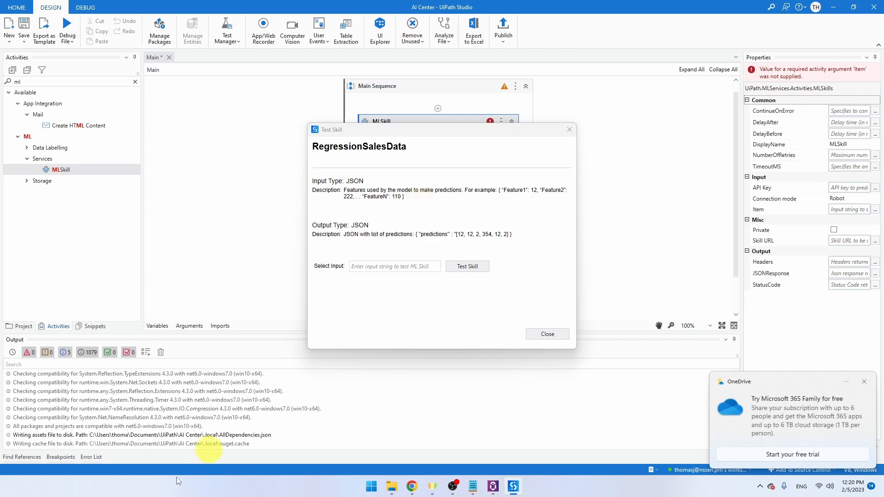
click(372, 486)
text(notepad)
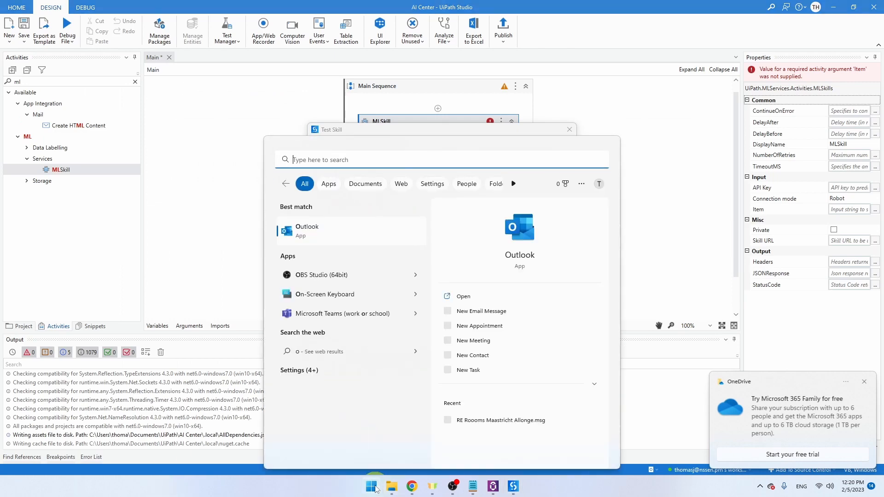
key(Return)
key(ctrl+v)
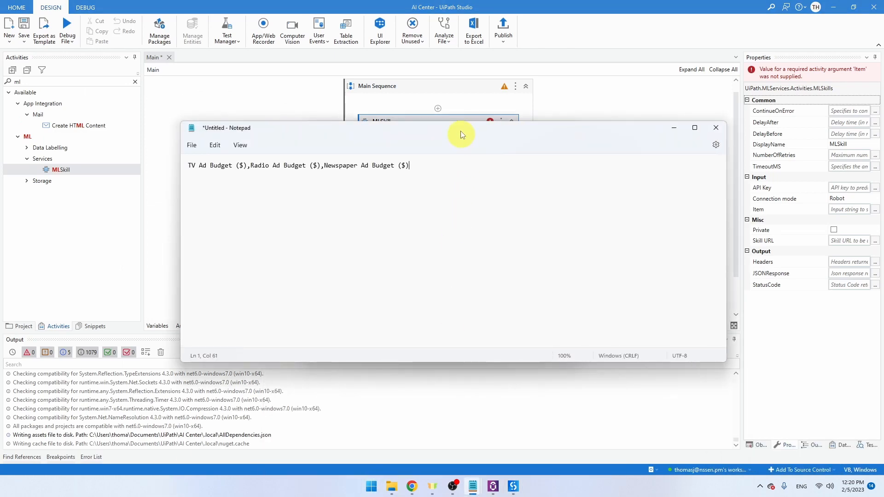
drag(405, 134, 477, 297)
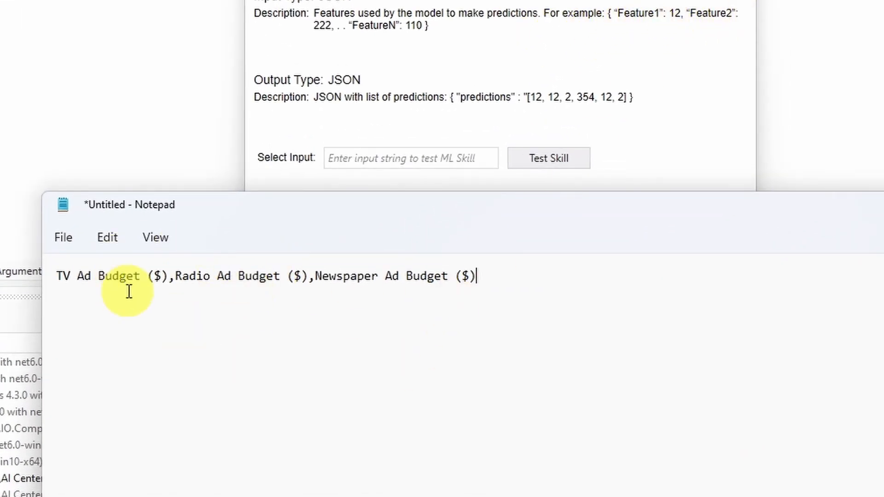
Step: Start a JSON object in the Notepad text, quoting "TV Ad Budget ($)" as a key with the value 20
click(57, 275)
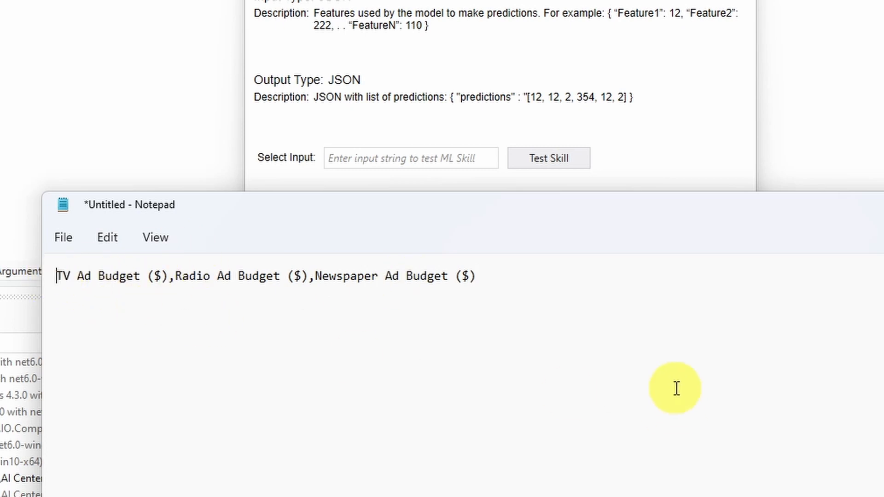
text({)
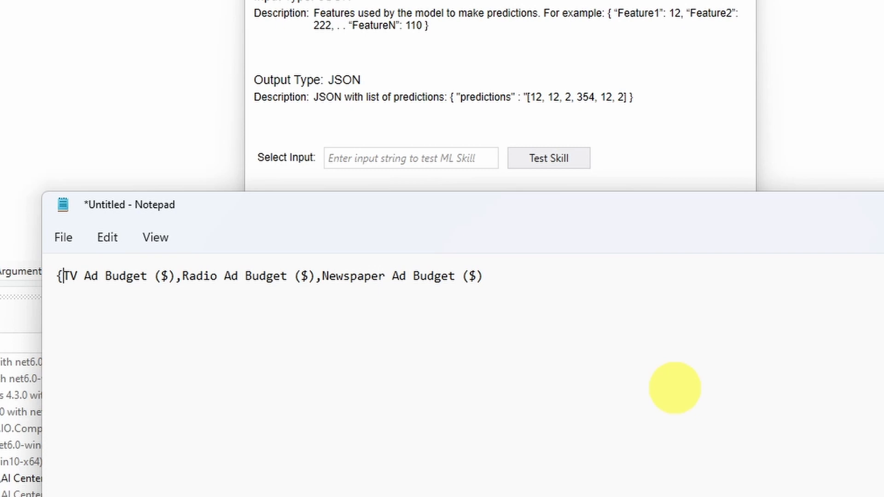
text(")
key(Right)
key(Right)
key(Right)
key(Right)
key(Right)
key(Right)
key(Right)
key(Right)
key(Right)
key(Right)
key(Right)
key(Right)
key(Right)
key(Right)
key(Right)
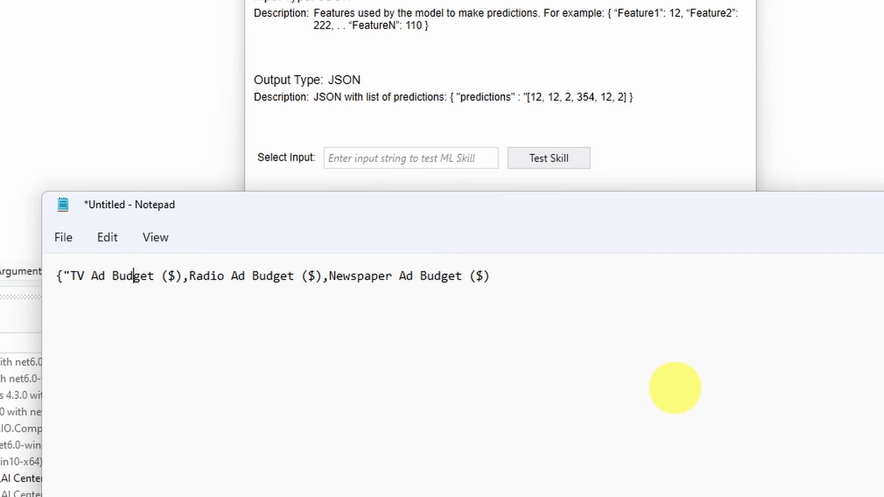
text(")
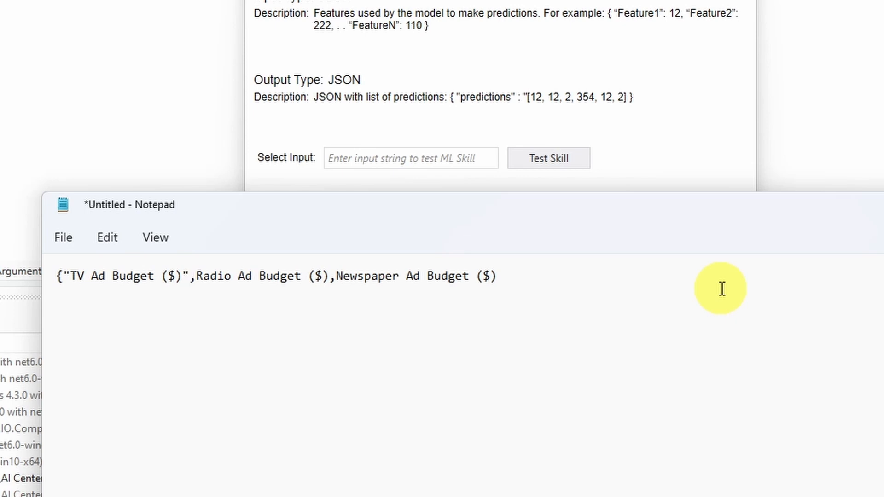
text(:)
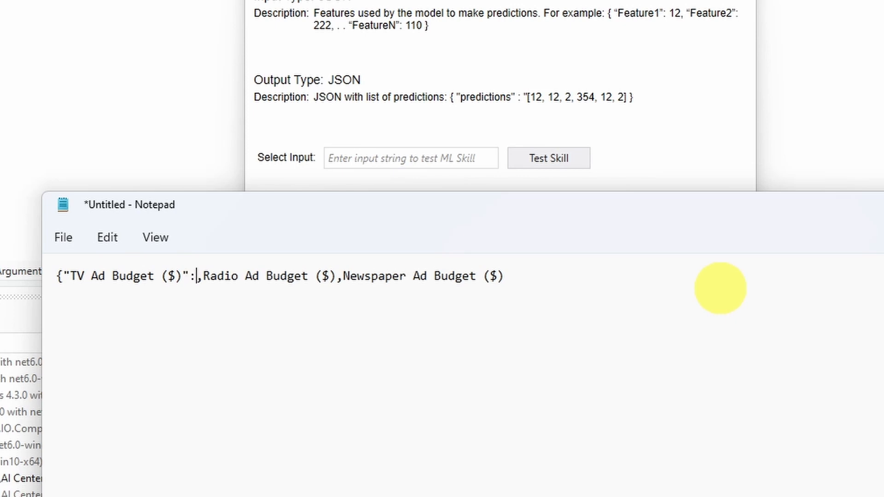
text(20)
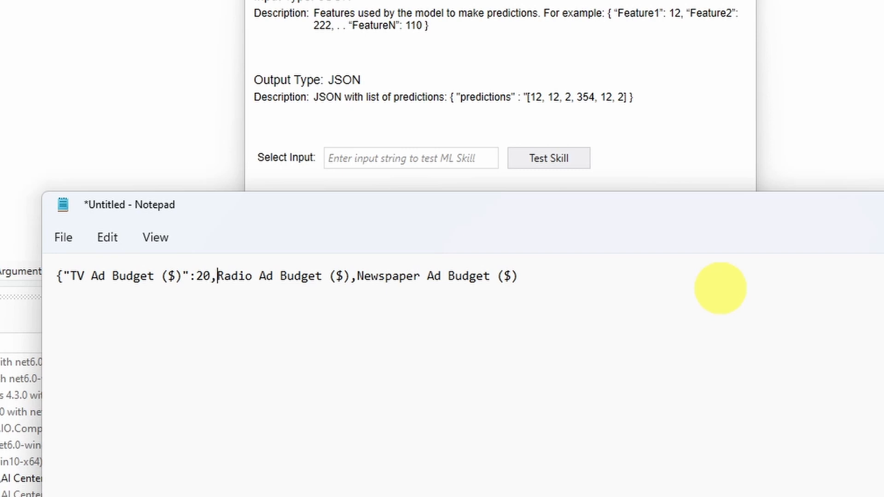
Step: Turn Radio Ad Budget ($) into a quoted JSON key with the value 20
key(Right)
key(Right)
key(Right)
key(Right)
key(Right)
key(Right)
key(Right)
key(Right)
key(Right)
key(Left)
key(Left)
key(Left)
key(Left)
key(Left)
key(Left)
key(Left)
key(Left)
key(Left)
key(Left)
key(Left)
key(Left)
key(Left)
text(")
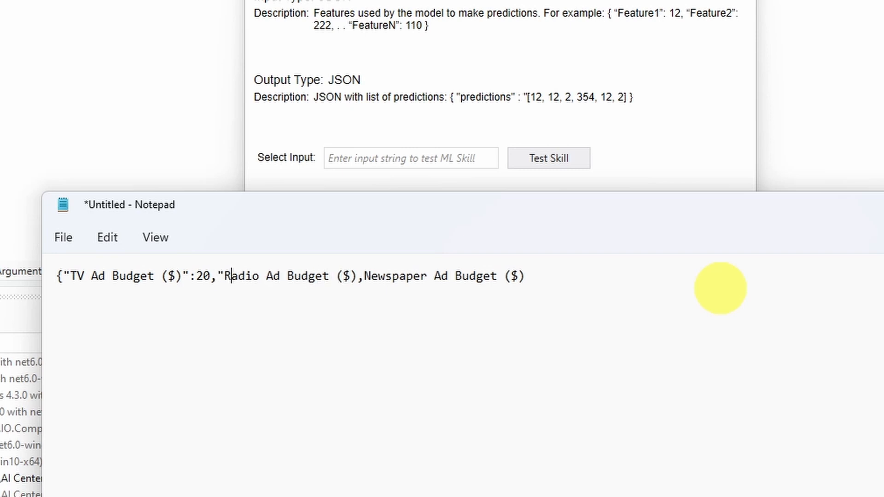
key(Right)
key(Right)
key(Right)
key(Right)
key(Right)
key(Right)
key(Right)
key(Right)
key(Right)
key(Right)
key(Right)
text(")
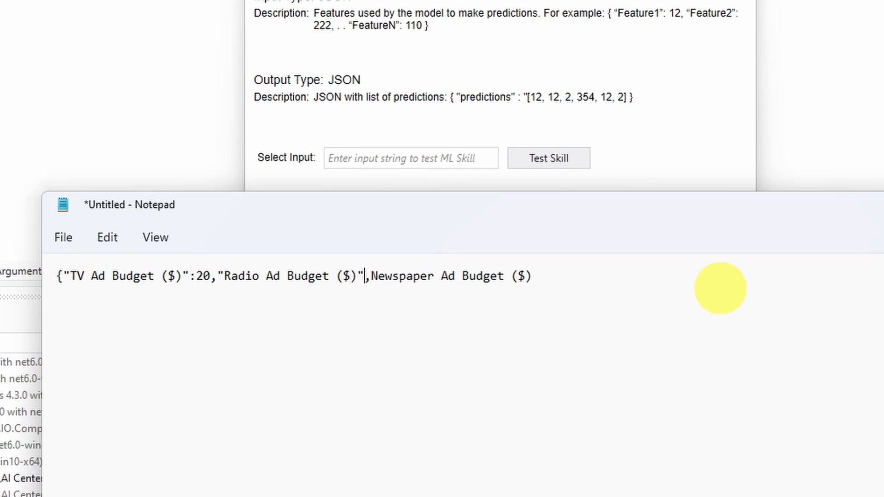
text(:20)
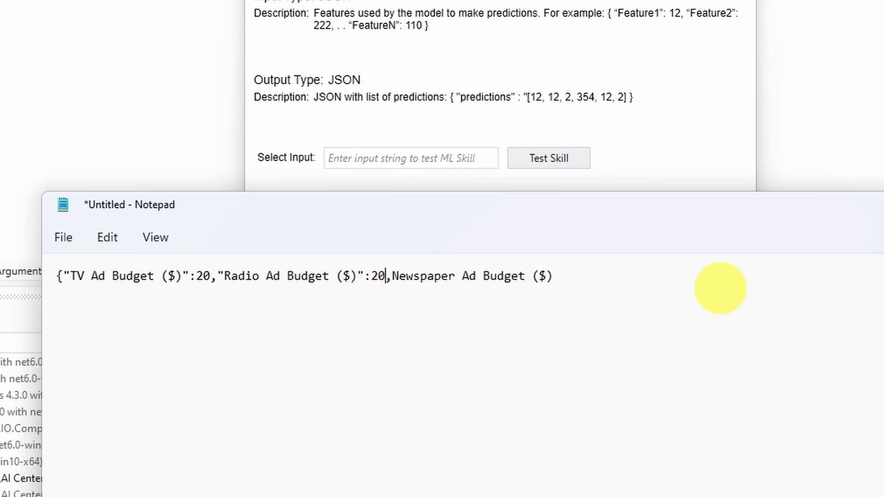
Step: Turn Newspaper Ad Budget ($) into a quoted JSON key with the value 20 and close the object with a curly brace
key(Right)
text(")
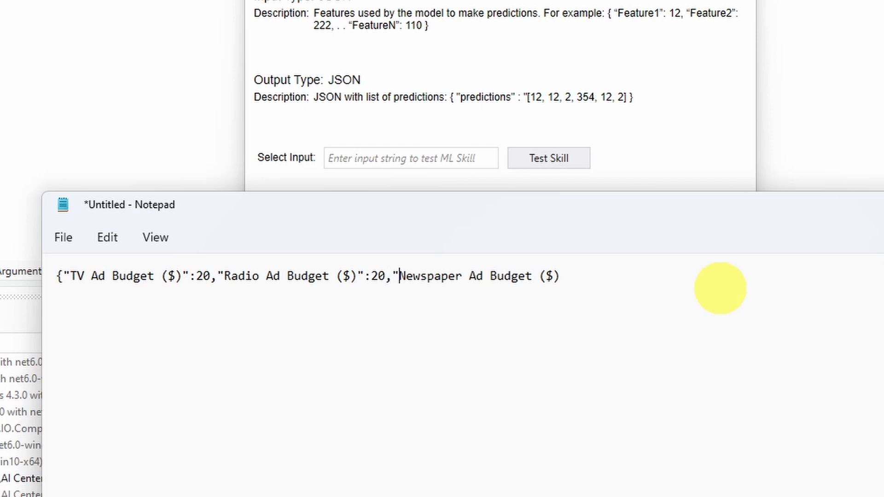
key(Right)
key(Right)
key(Right)
key(Right)
key(Right)
key(Right)
key(Right)
key(Right)
key(Right)
key(Right)
key(Right)
key(Right)
key(Right)
key(Right)
key(Right)
key(Right)
key(Right)
key(Right)
key(Right)
key(Right)
text(20})
key(BackSpace)
text(})
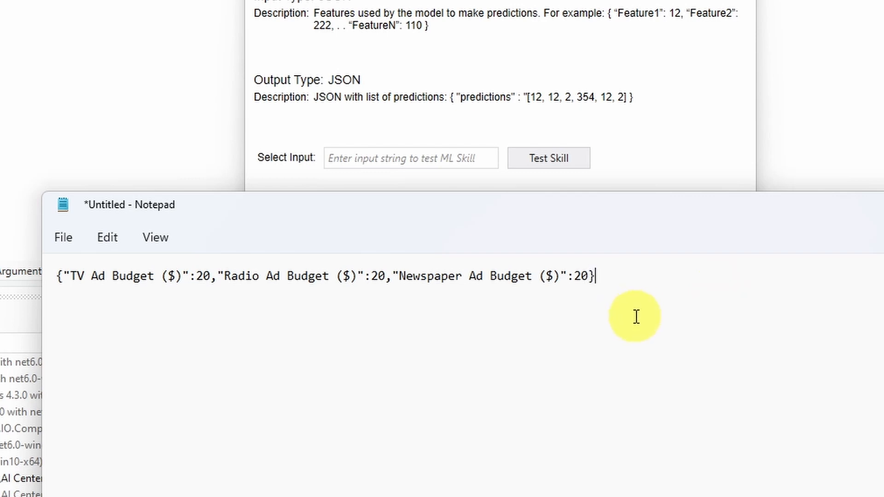
Step: Wrap the whole JSON object in square brackets to make it an array
key(Home)
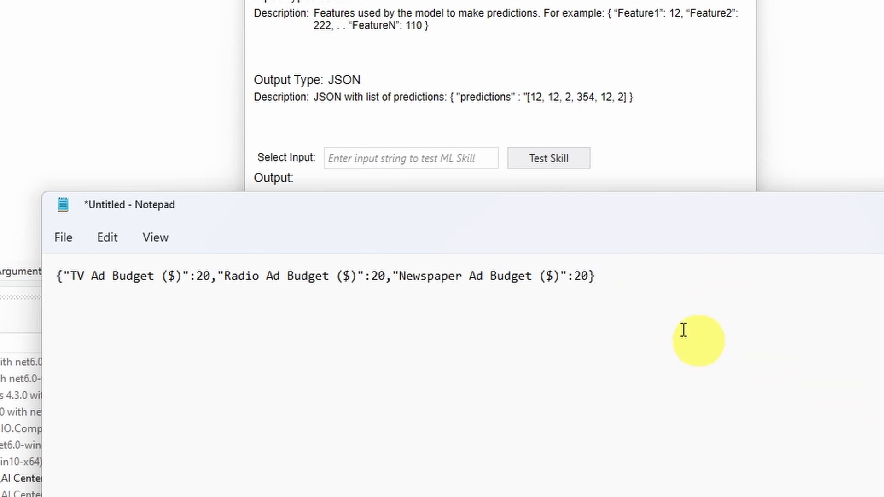
drag(598, 275, 55, 263)
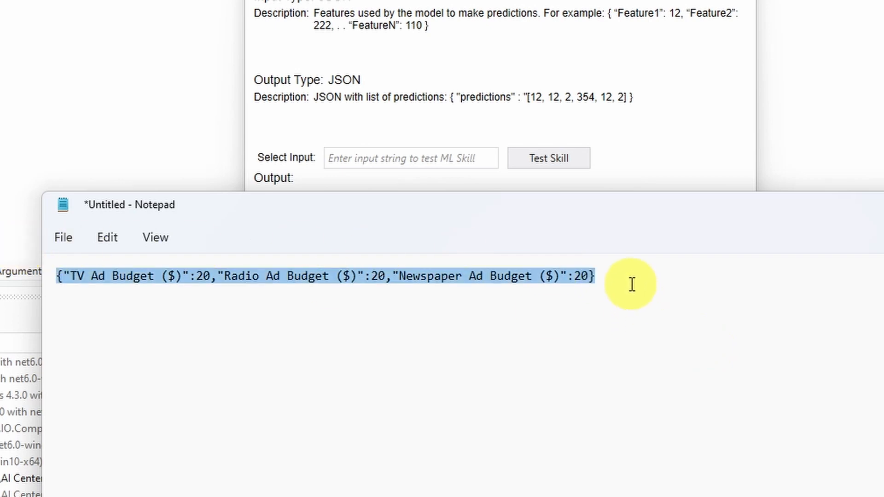
click(630, 282)
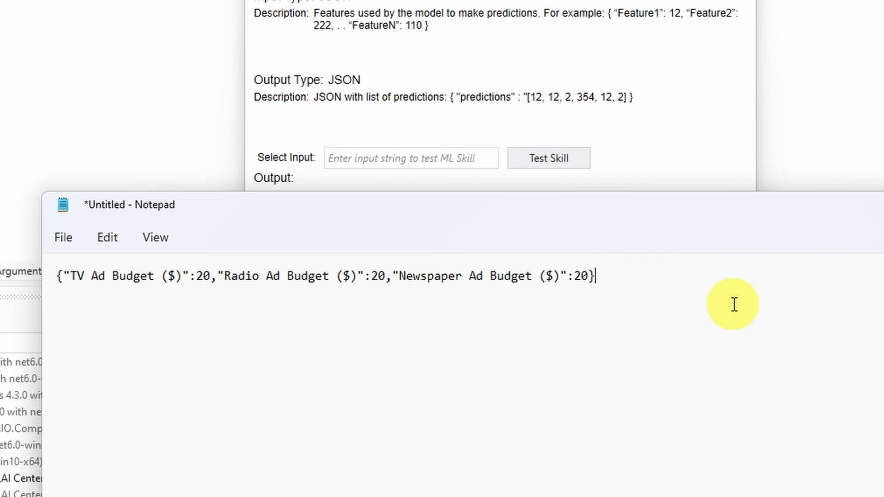
drag(734, 304, 18, 249)
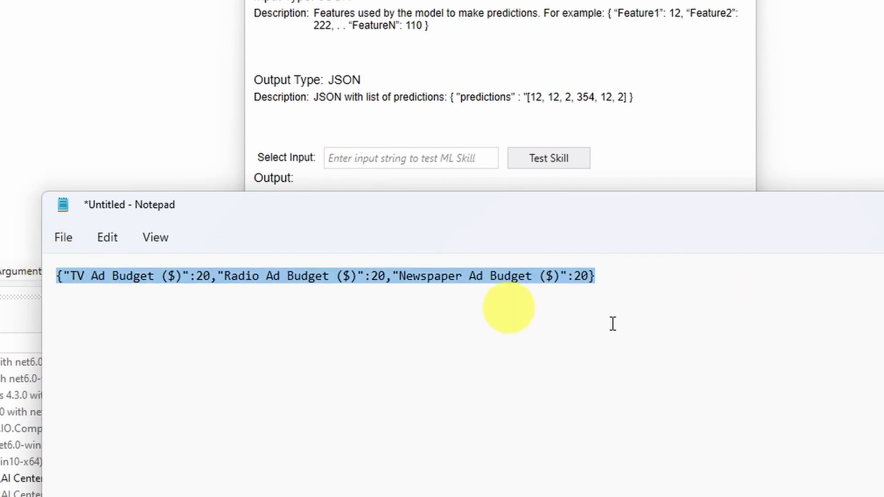
click(617, 275)
text(])
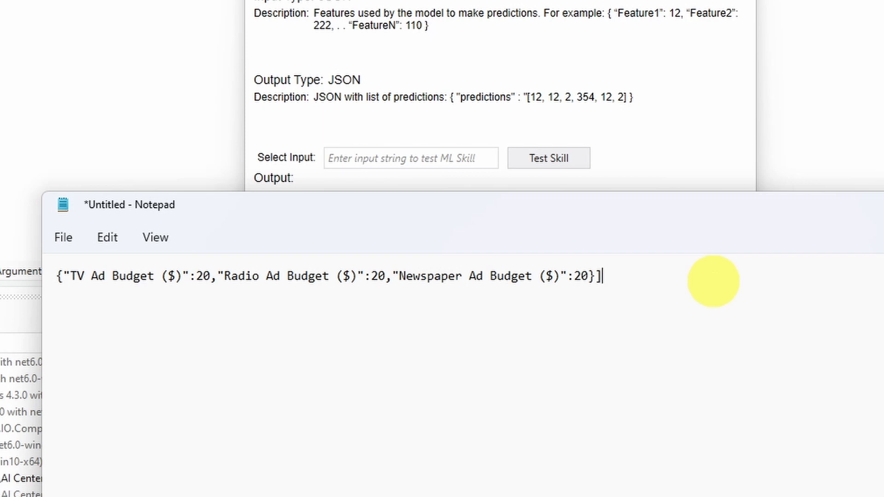
click(57, 276)
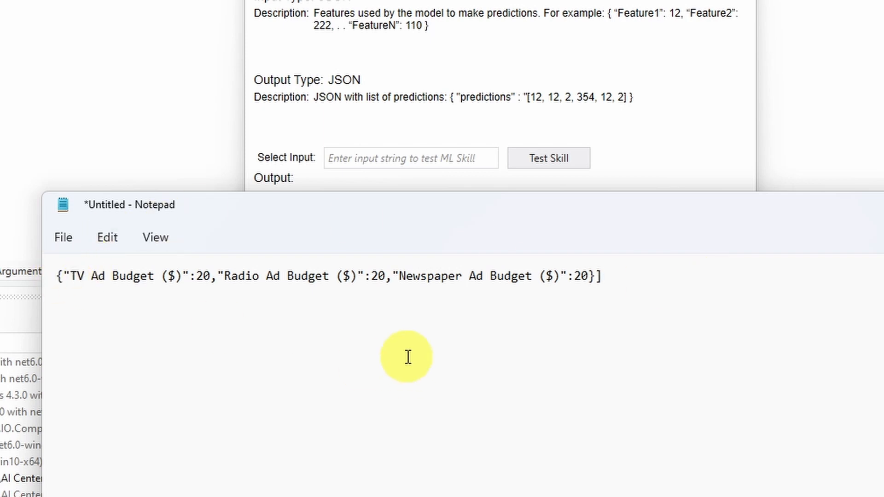
text([)
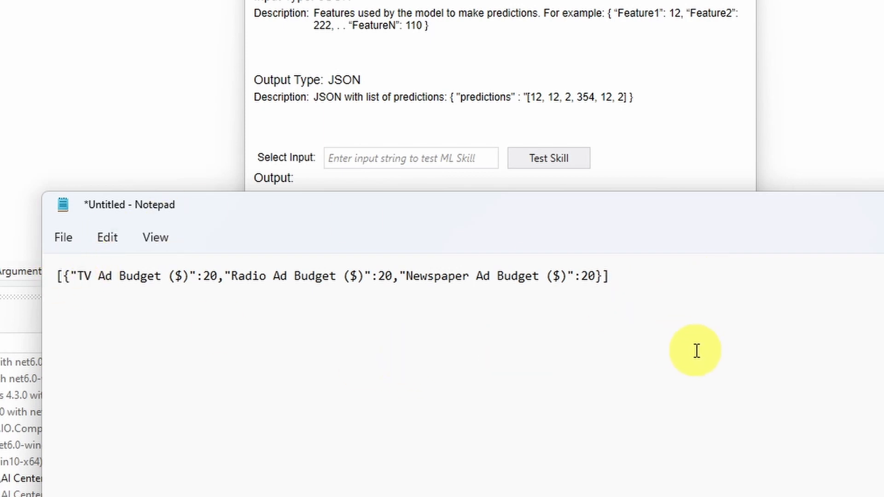
Step: Copy the JSON array into the RegressionSalesData test input in UiPath Studio and run the skill test
key(ctrl+a)
click(442, 159)
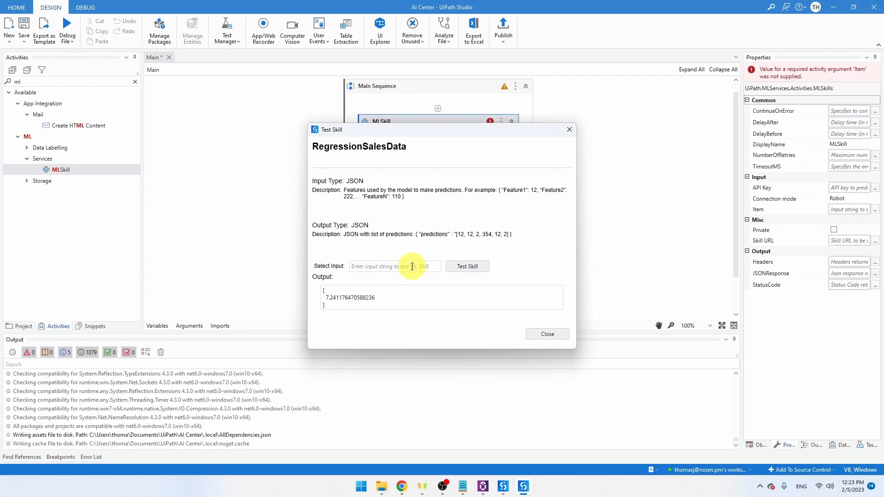
key(ctrl+v)
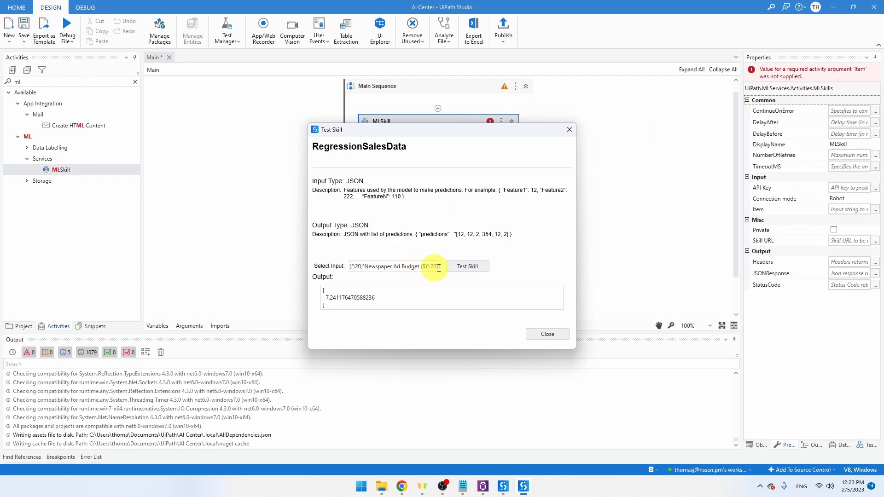
click(474, 266)
Step: Open Advertising Budget and Sales Training.csv from the desktop's archive folder in Excel
double_click(18, 65)
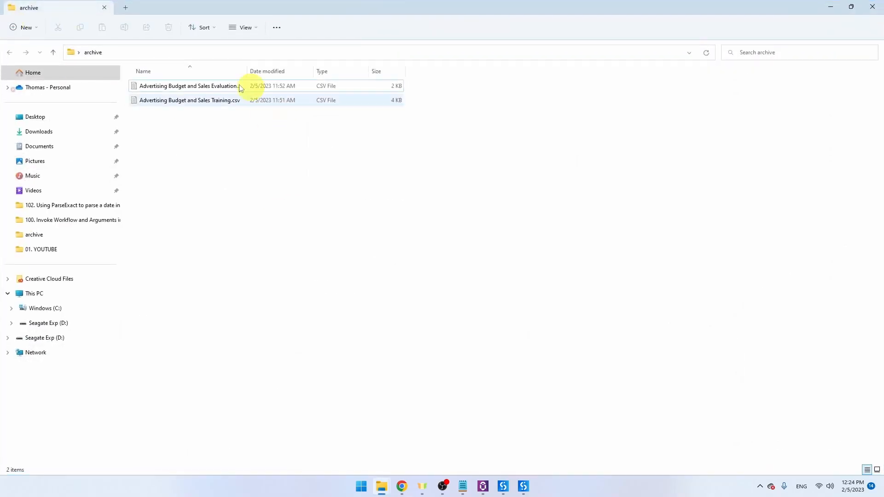
right_click(228, 100)
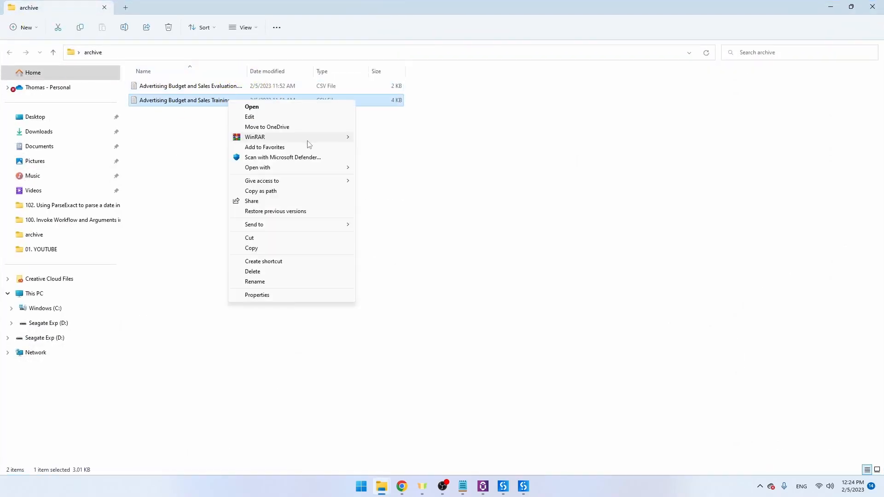
mouse_move(320, 171)
click(371, 169)
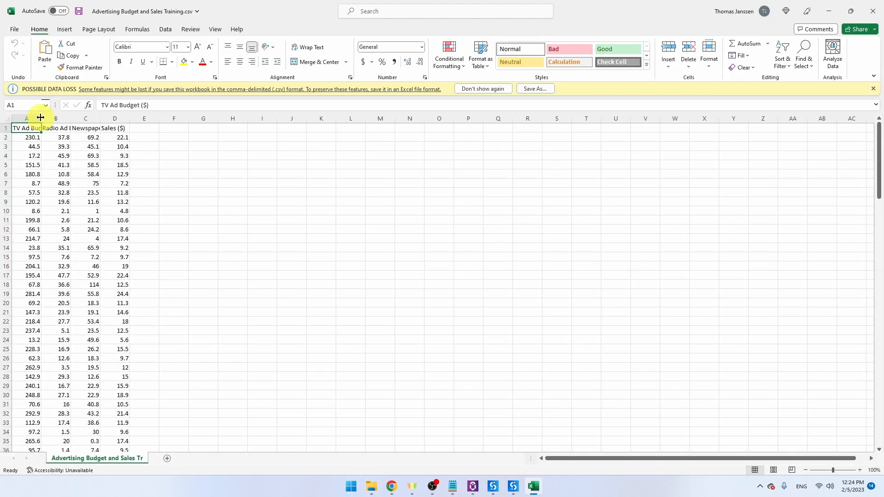
Step: Autofit the widths of columns A to D so the budget and sales headers fit
double_click(41, 118)
double_click(93, 118)
double_click(152, 119)
double_click(229, 118)
click(360, 275)
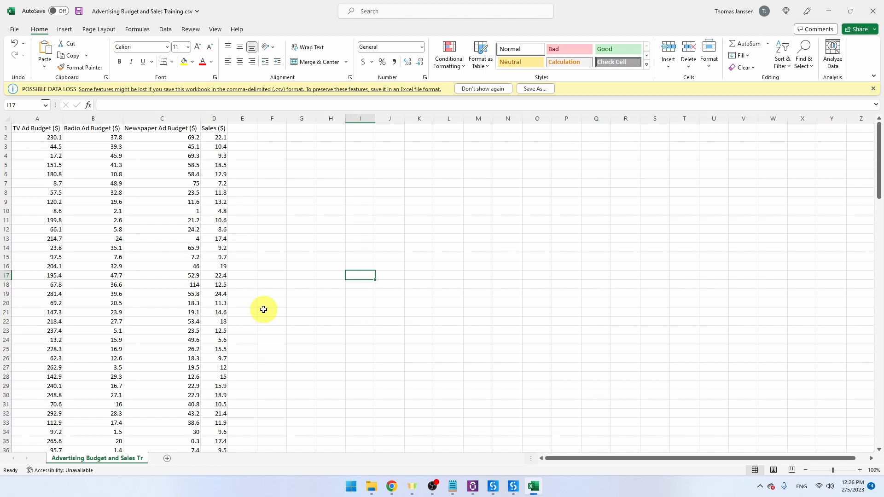
Step: Look through the budget and sales rows of the training data and highlight row 108 for comparison with the prediction
scroll(252, 304, down, 14)
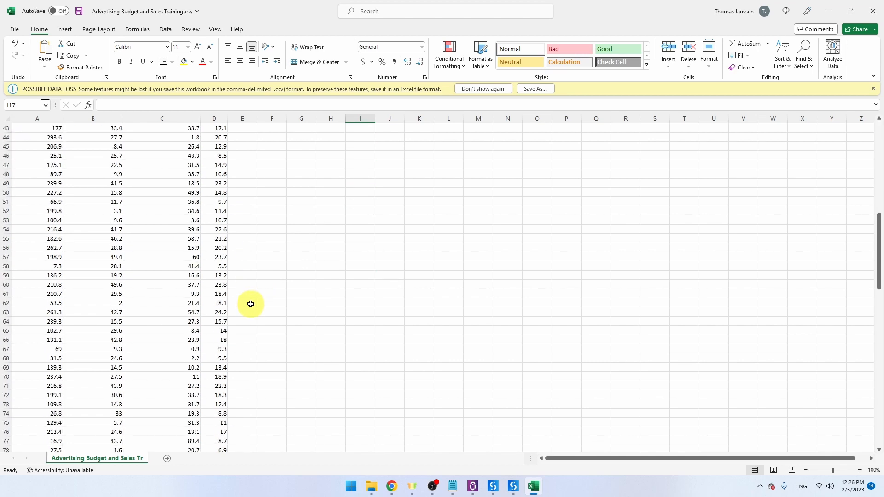
scroll(250, 304, down, 15)
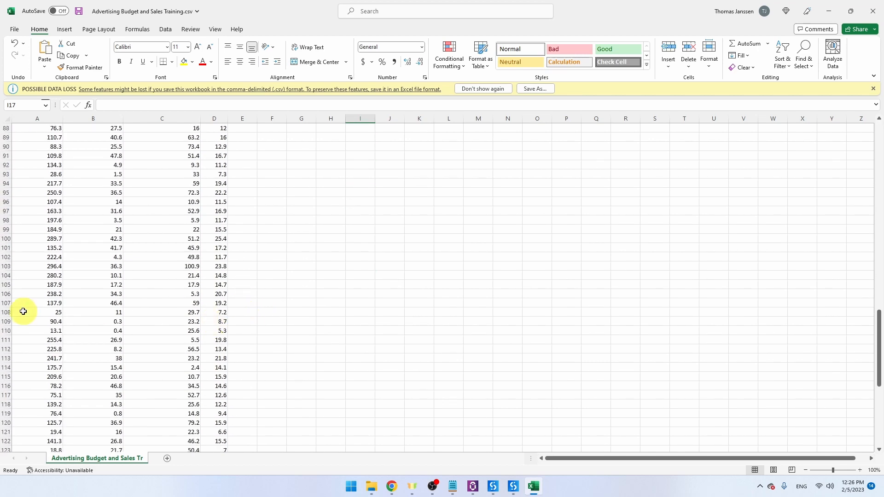
click(6, 312)
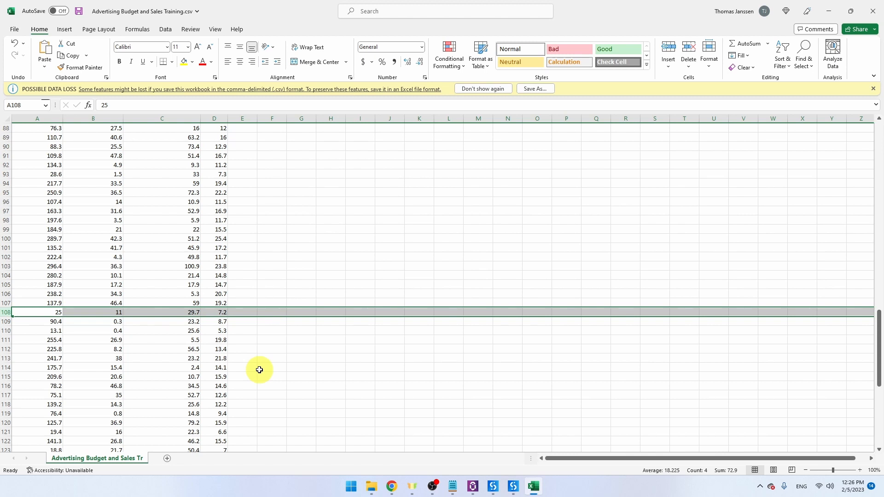
Step: Switch to UiPath Studio, copy the JSON input from the RegressionSalesData skill test and close the test dialog
click(491, 489)
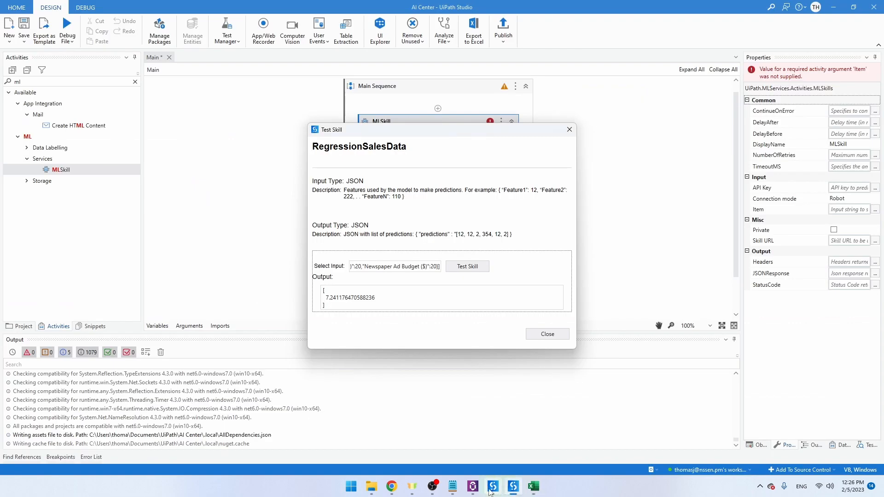
click(408, 266)
key(ctrl+a)
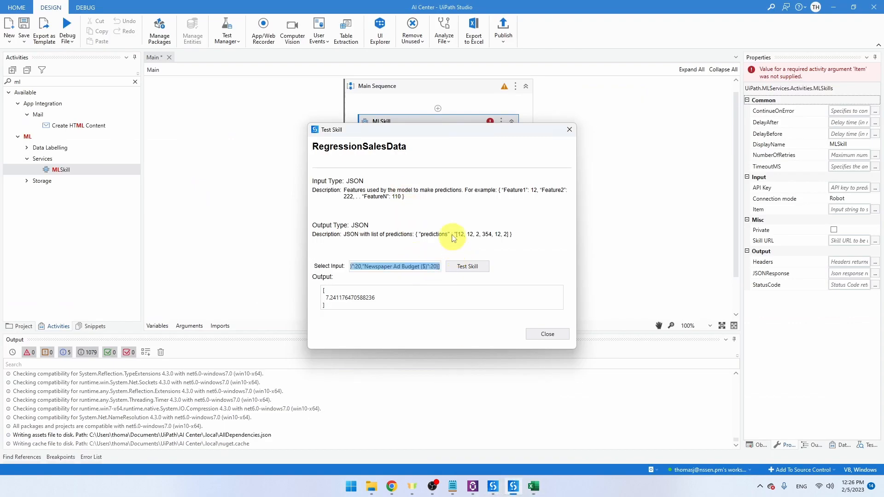
click(421, 266)
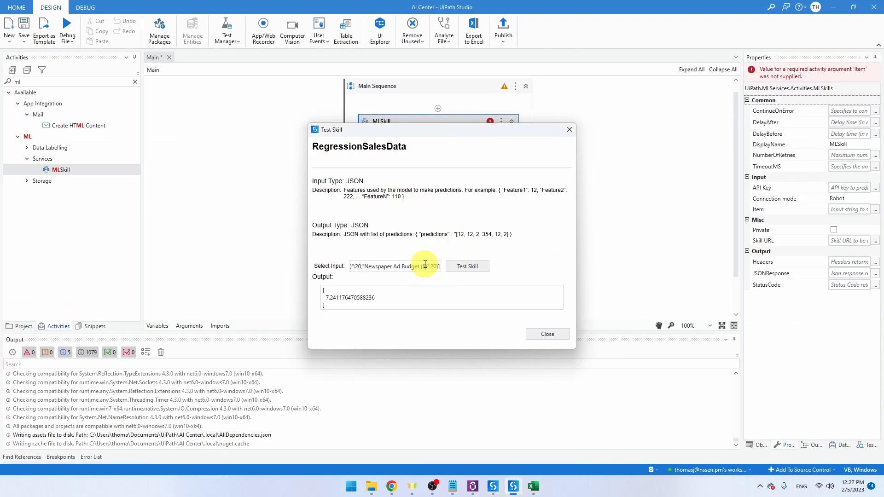
key(ctrl+a)
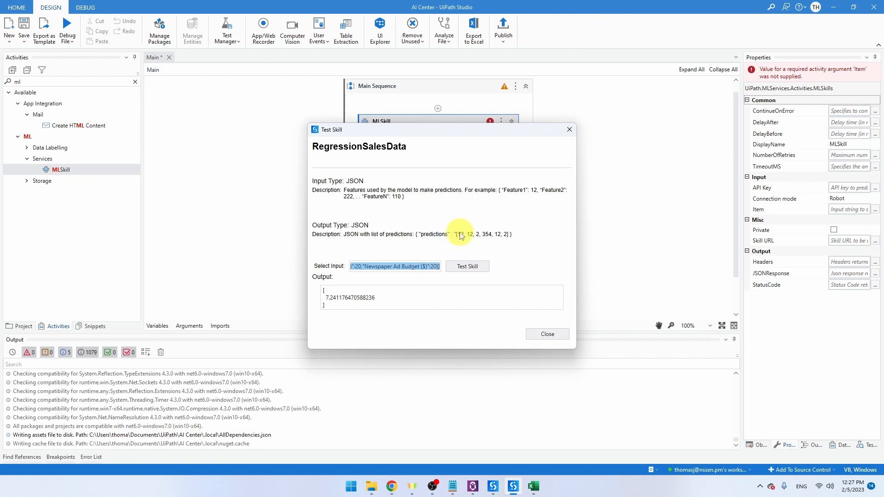
click(553, 337)
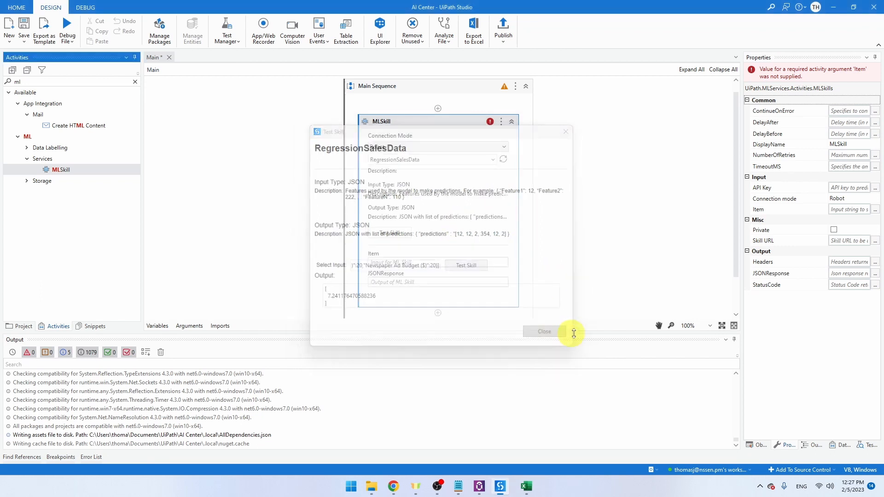
Step: Create a variable named inputString as the MLSkill activity's Item and show the workflow's variables
click(390, 262)
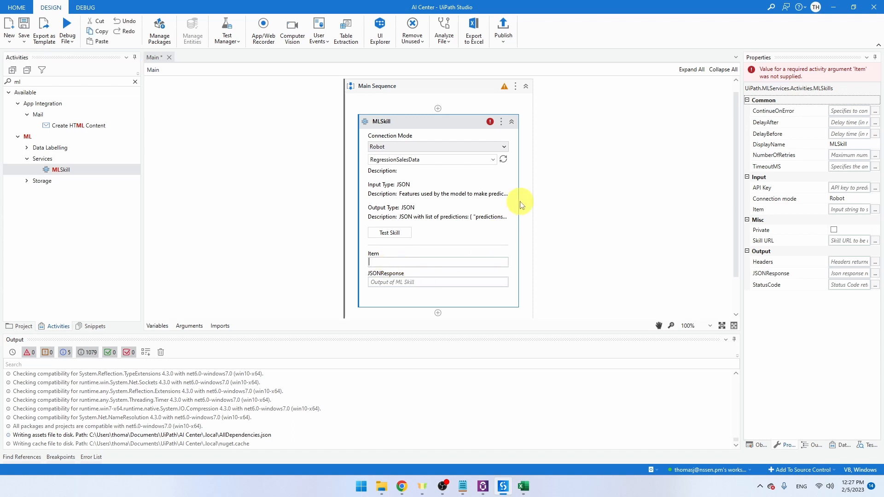
key(ctrl+k)
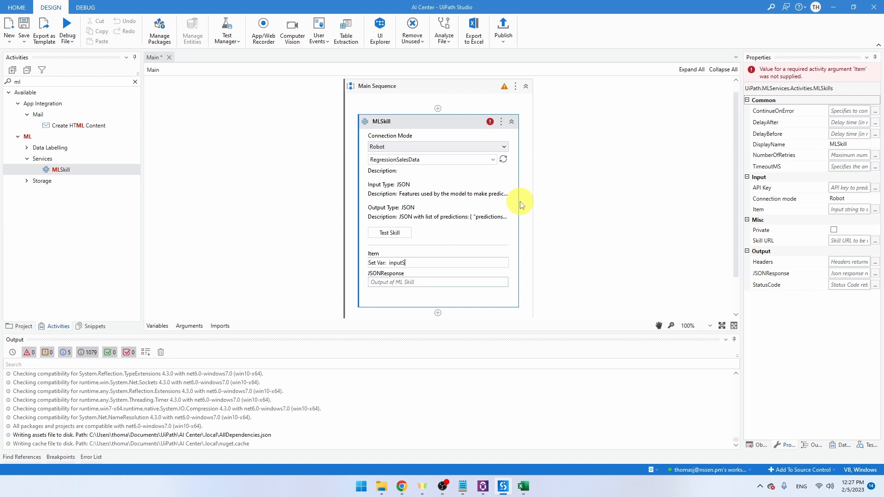
text(inputString)
key(Return)
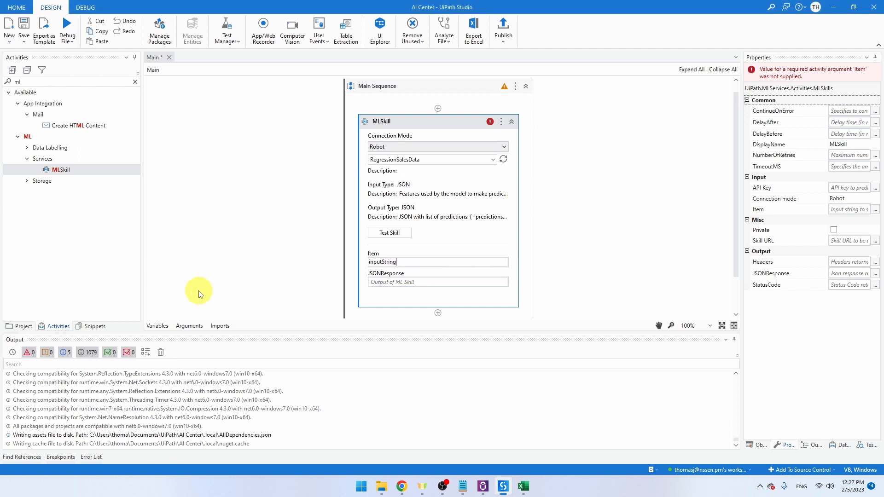
click(152, 326)
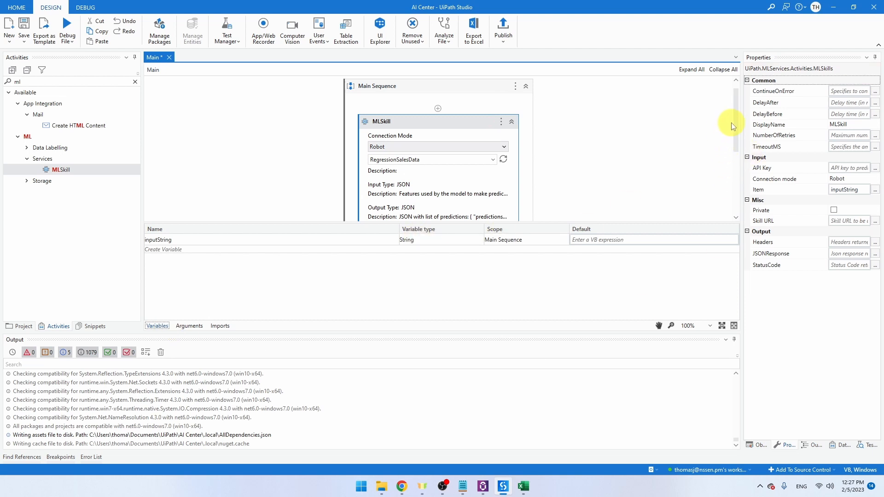
Step: Add an Assign activity above MLSkill in the Main Sequence with inputString as its target variable
scroll(606, 101, down, 1)
double_click(55, 81)
text(assign)
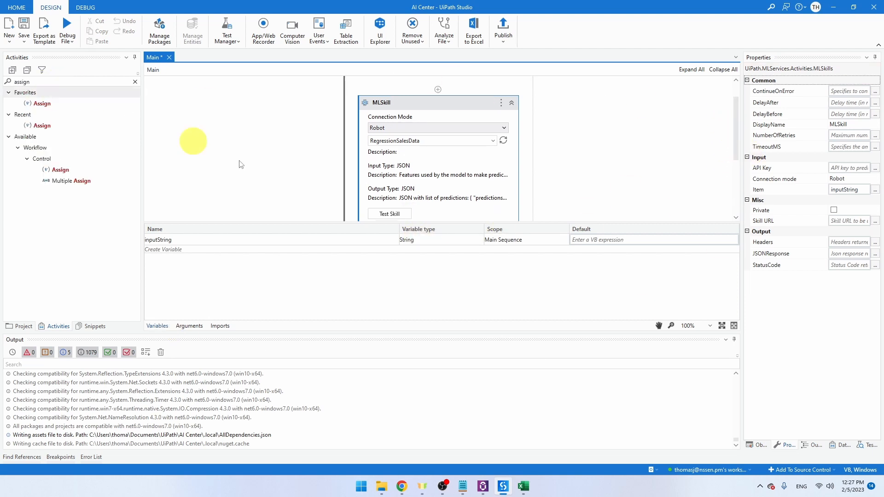
scroll(191, 140, up, 1)
drag(41, 103, 405, 134)
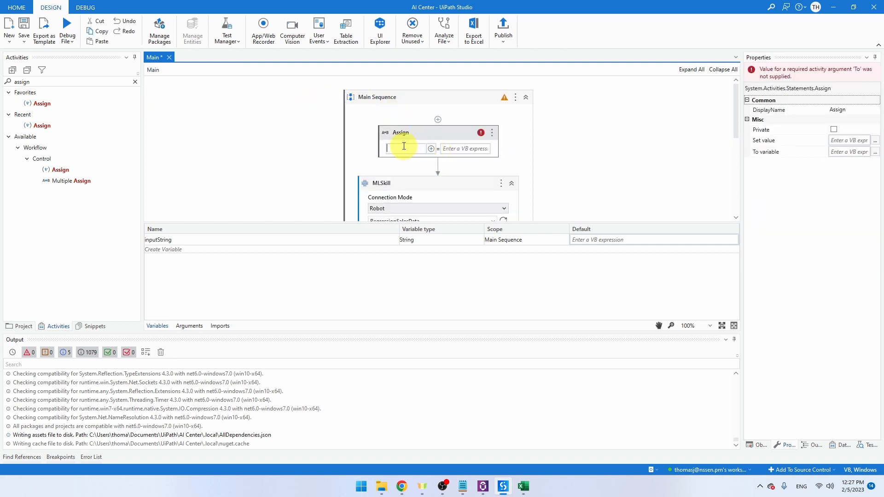
text(inputString)
key(Return)
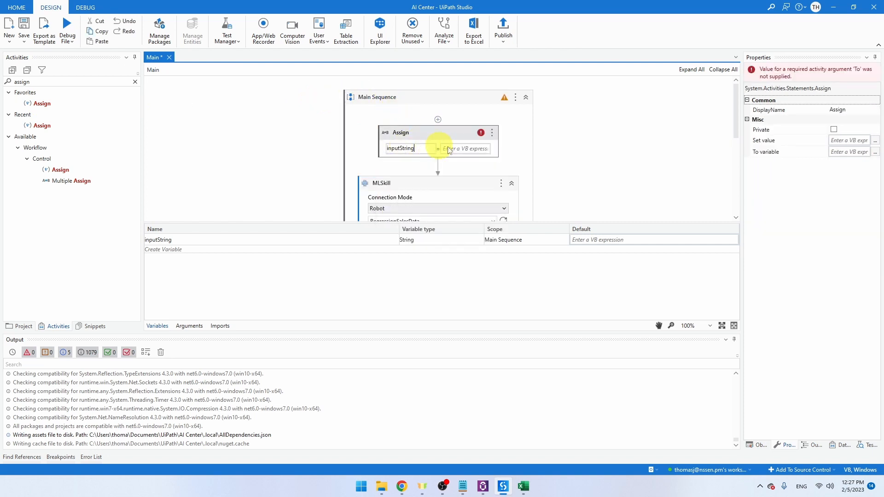
Step: Enter the copied JSON array, with TV, Radio and Newspaper Ad Budget ($) each at 20, as the Assign's value in the advanced editor
click(461, 148)
click(485, 148)
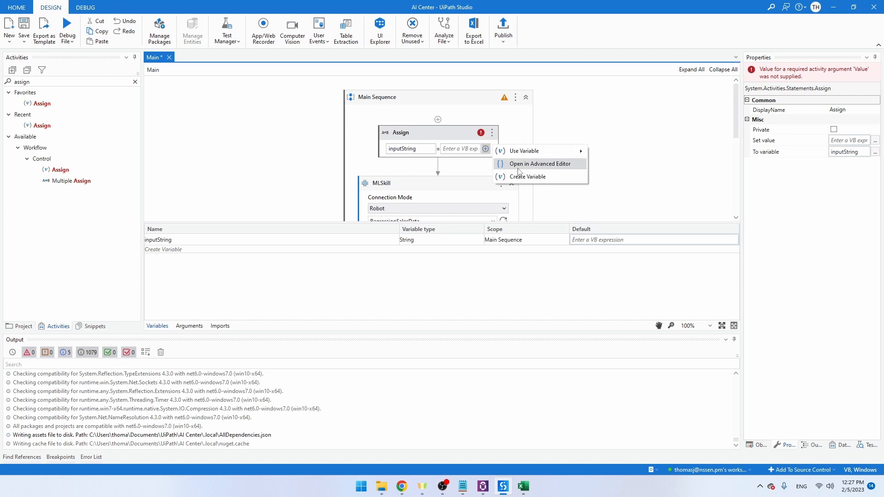
click(521, 166)
text(")
text([{"TV Ad Budget ($)":20,"Radio Ad Budget ($)":20,"Newspaper Ad Budget ($)":20}])
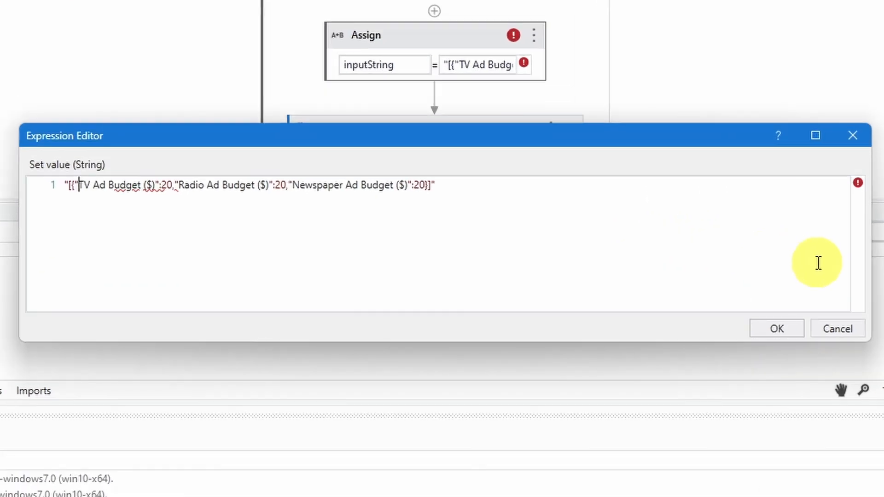
Step: Escape the quotation marks around the TV Ad Budget ($) key in the expression by doubling them
key(Left)
text(")
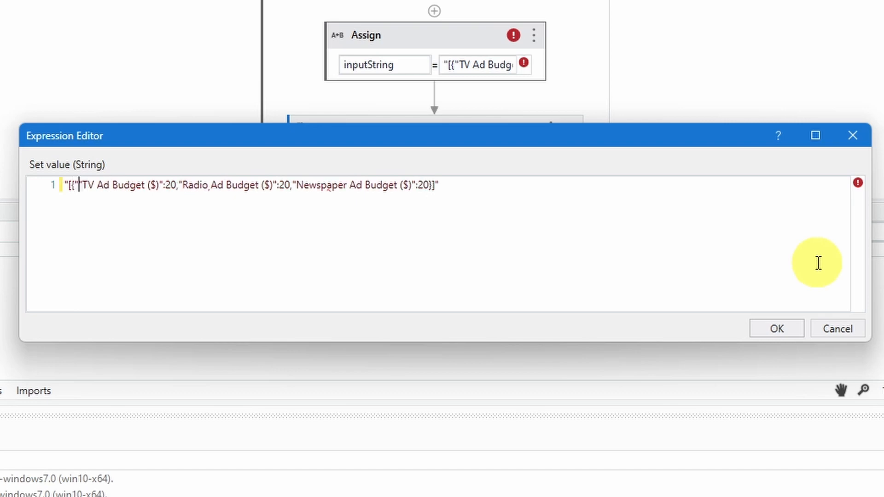
key(Right)
key(Right)
key(Right)
key(Right)
key(Right)
key(Right)
key(Right)
key(Right)
key(Right)
key(Right)
key(Right)
key(Right)
key(Right)
key(Right)
key(Right)
key(Right)
text(")
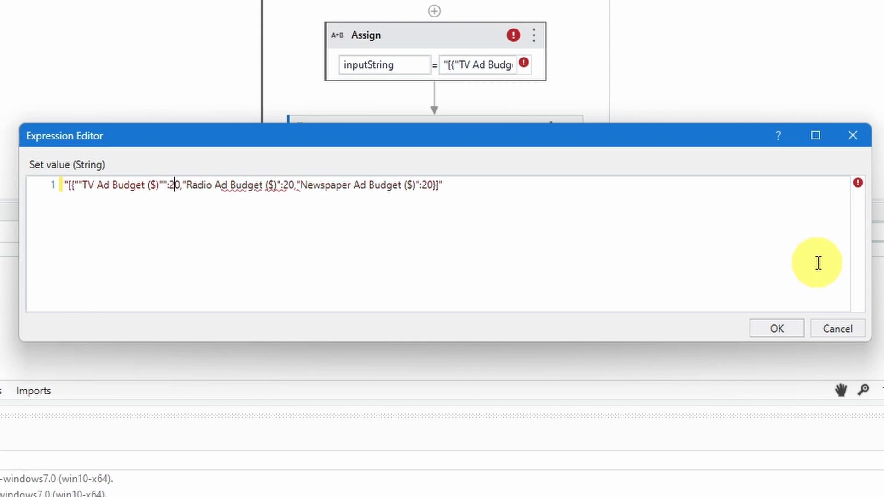
Step: Double the quotation marks around the Radio Ad Budget ($) key in the expression
key(Right)
key(Right)
text(")
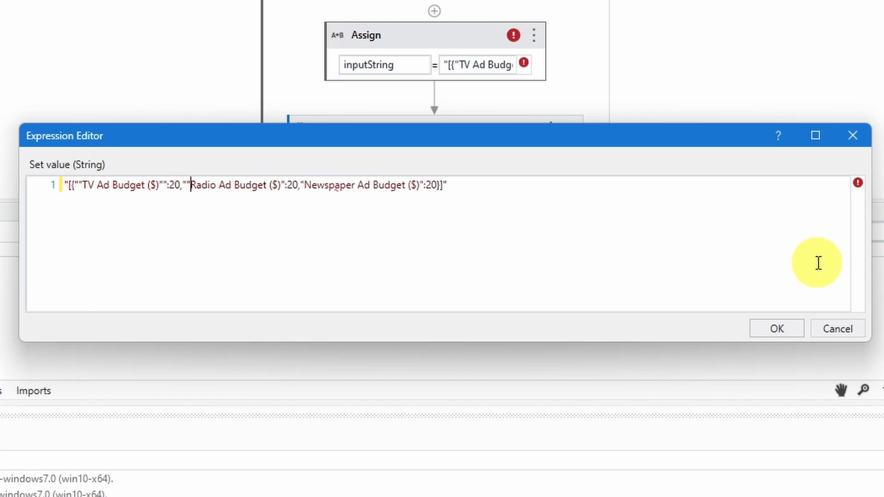
key(Right)
key(Right)
key(Right)
key(Right)
key(Right)
key(Right)
key(Right)
key(Right)
key(Right)
key(Right)
key(Right)
key(Right)
key(Right)
key(Right)
key(Right)
key(Right)
key(Right)
key(Right)
key(Right)
text(")
Step: Double the quotation marks around the Newspaper Ad Budget ($) key and confirm the Assign expression
key(Right)
key(Right)
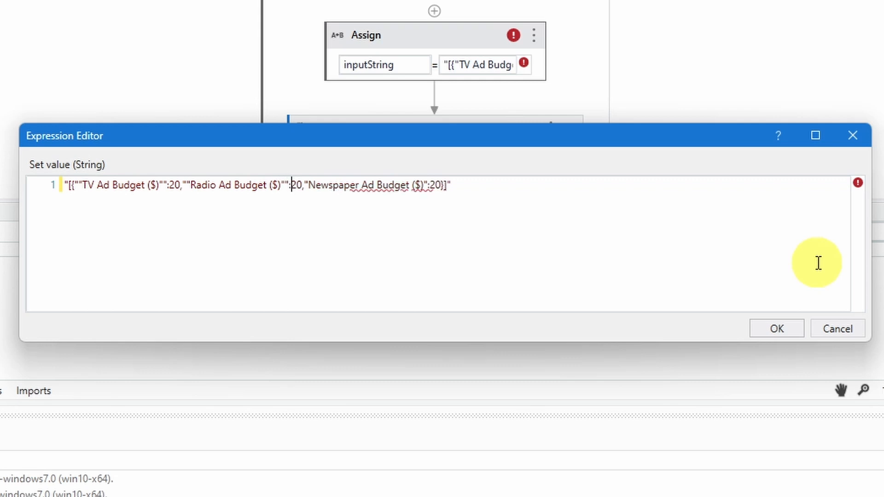
key(Right)
key(Right)
key(Right)
text(")
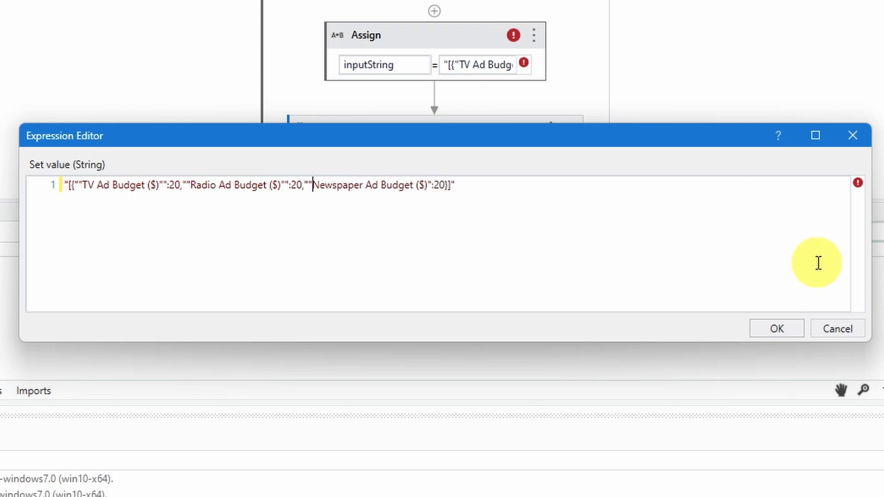
key(Right)
key(Right)
key(Right)
key(Right)
key(Right)
key(Right)
key(Right)
key(Right)
key(Right)
key(Right)
key(Right)
key(Right)
key(Right)
key(Right)
key(Right)
key(Right)
text(")
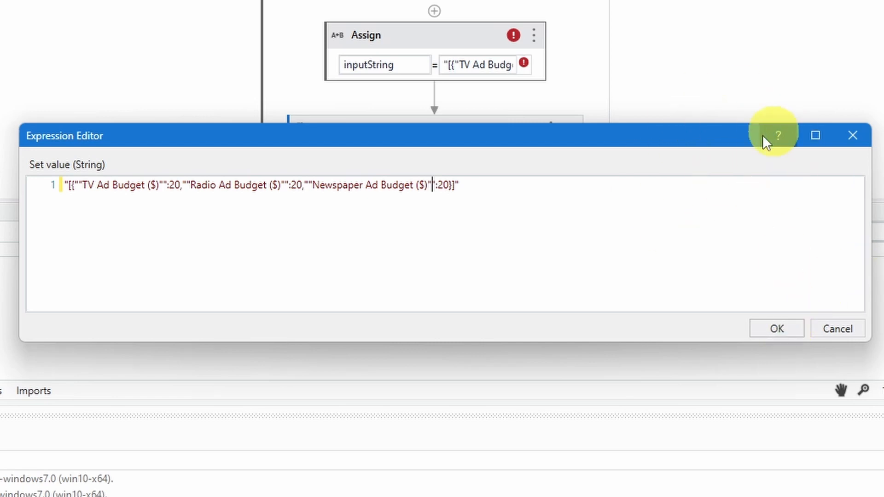
click(784, 329)
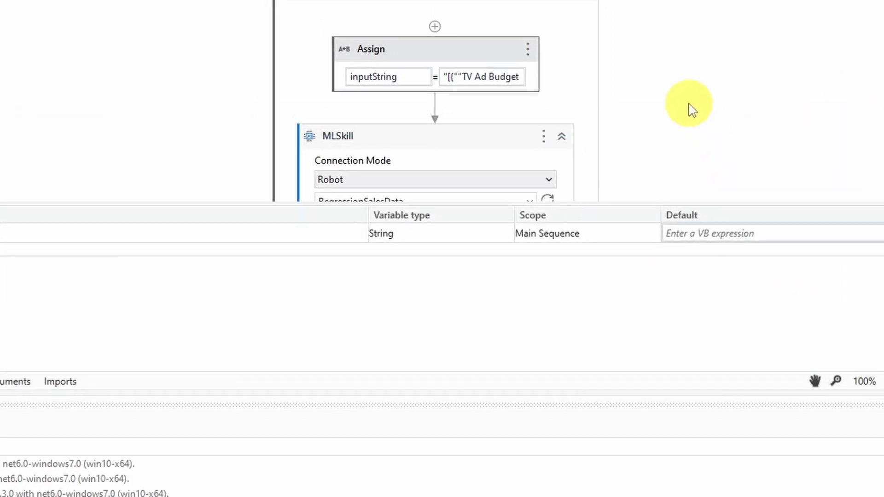
Step: Store the MLSkill activity's JSONResponse in a new variable named output
drag(813, 70, 814, 148)
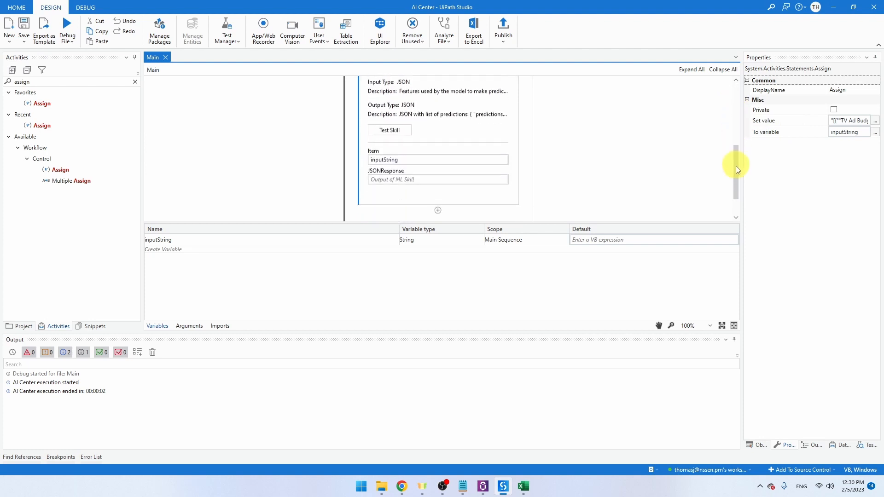
click(379, 174)
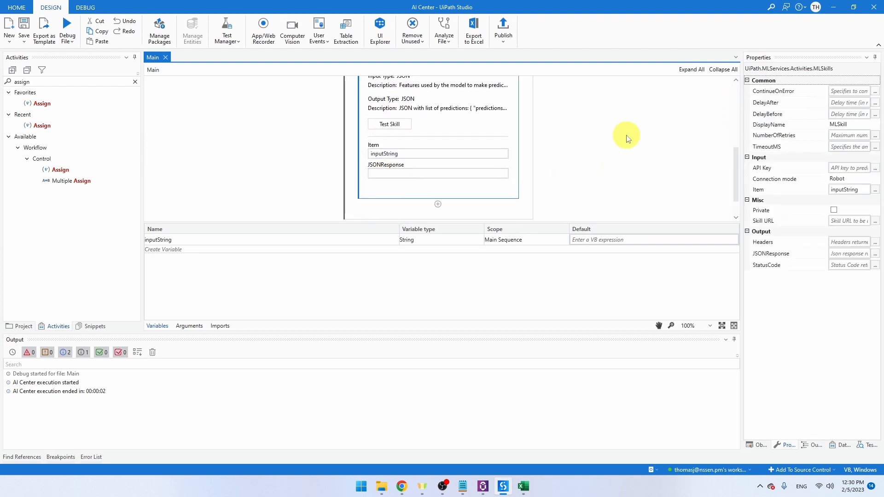
key(ctrl+k)
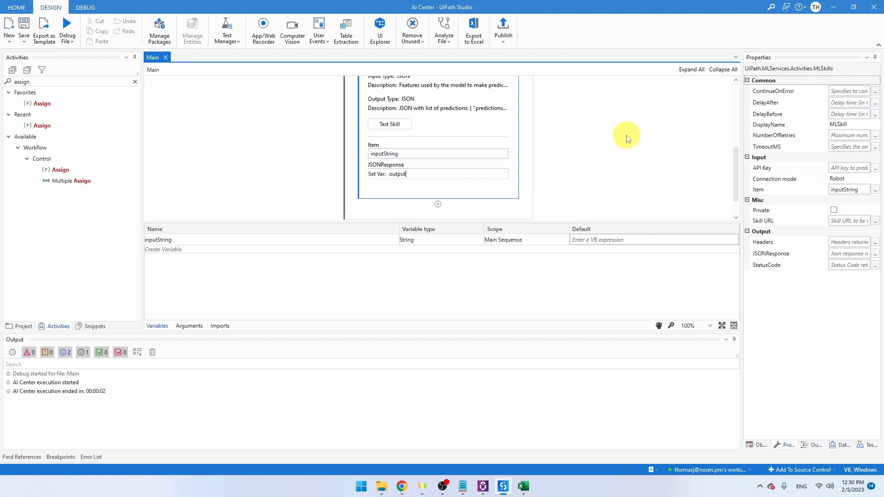
text(output)
key(Return)
Step: Add a Message Box activity after MLSkill with the output variable as its text
click(79, 83)
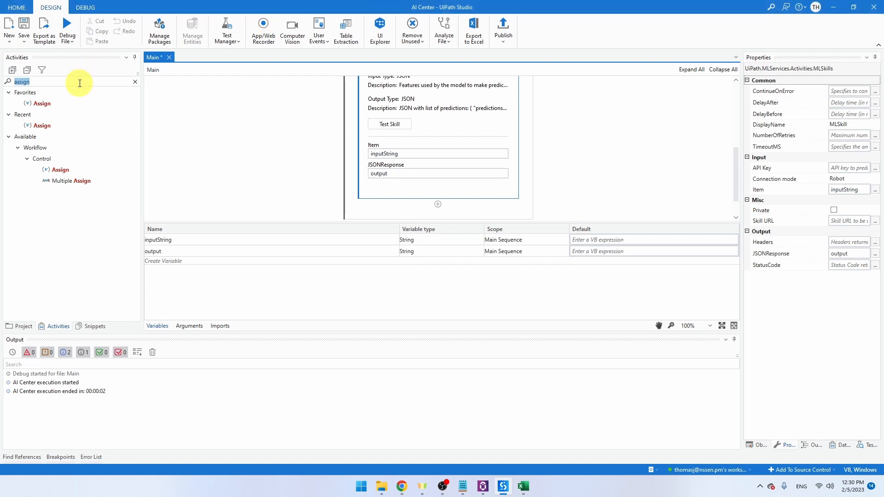
text(message box)
drag(46, 103, 421, 189)
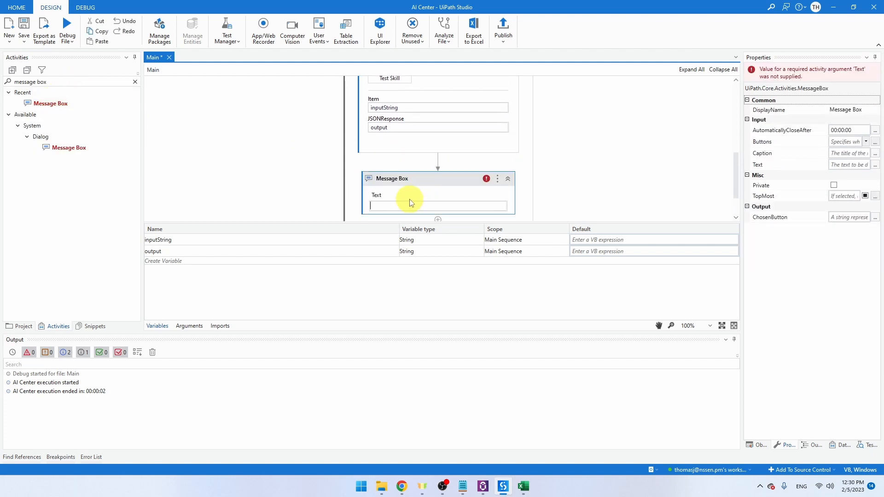
text(output)
Step: Run the workflow in debug mode and dismiss the message box that shows the prediction
drag(739, 177, 734, 122)
click(67, 26)
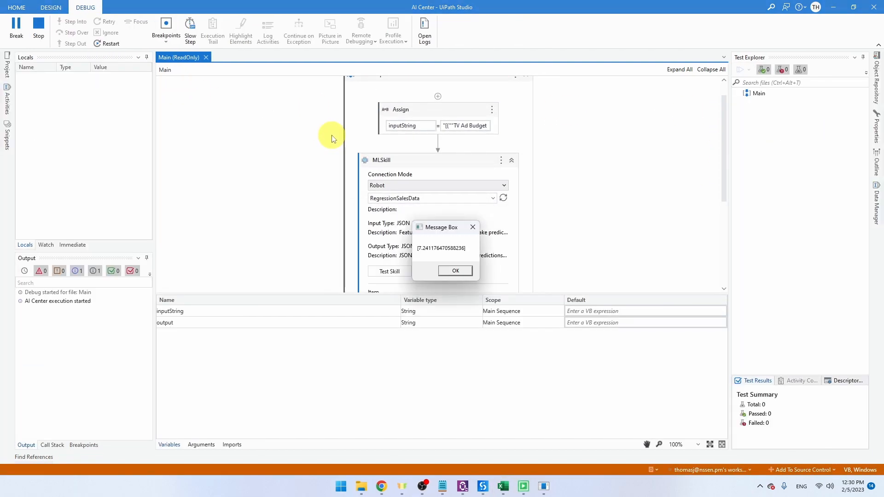
click(455, 270)
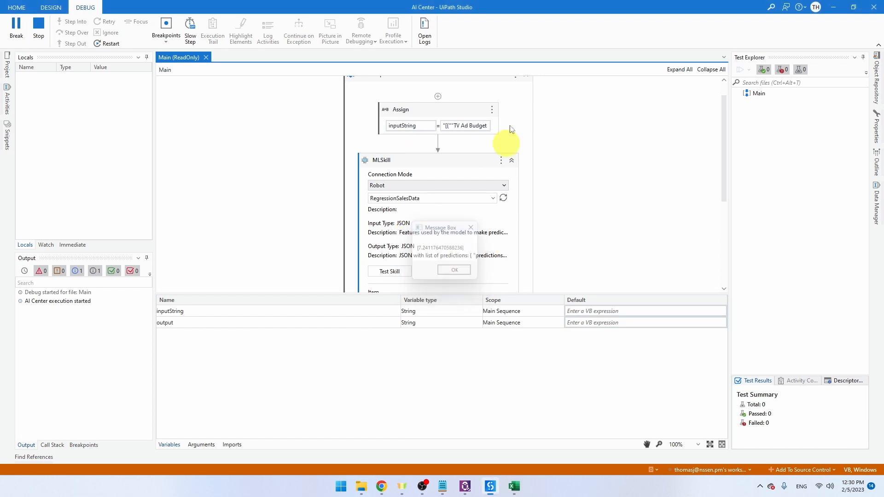
Step: Set the TV Ad Budget ($) value to 10 in the Assign expression for inputString
click(485, 125)
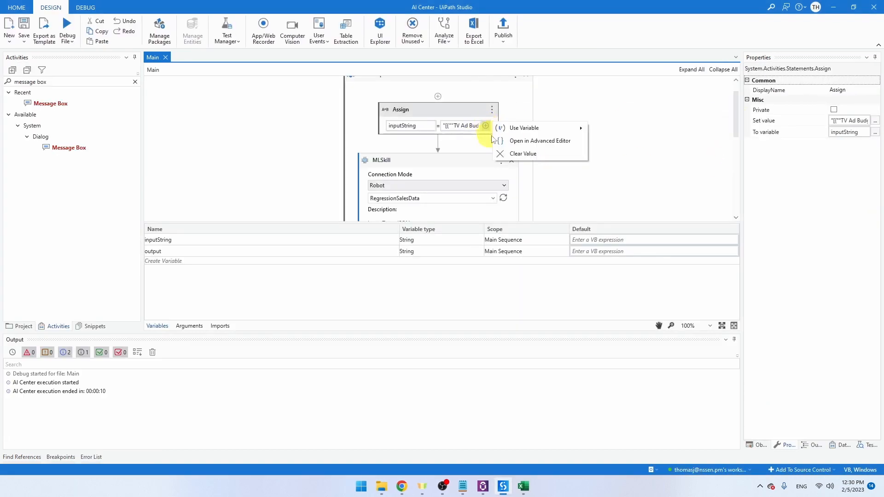
click(500, 141)
click(300, 213)
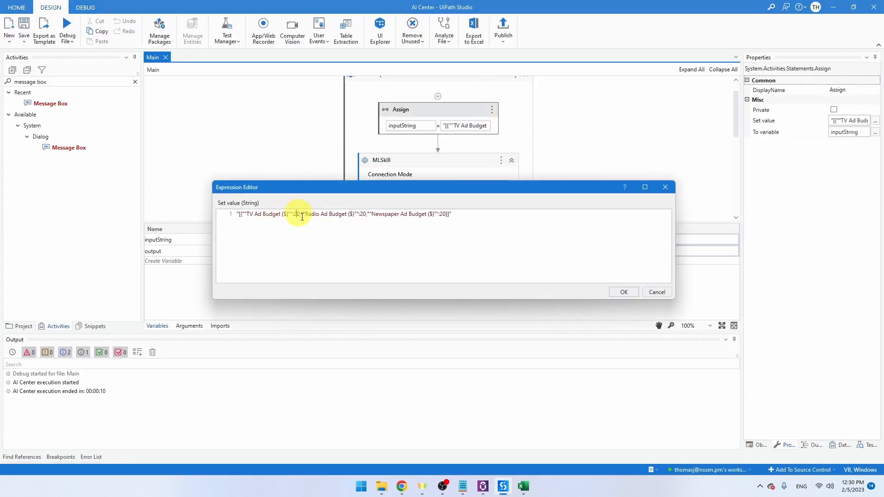
key(BackSpace)
key(BackSpace)
text(10)
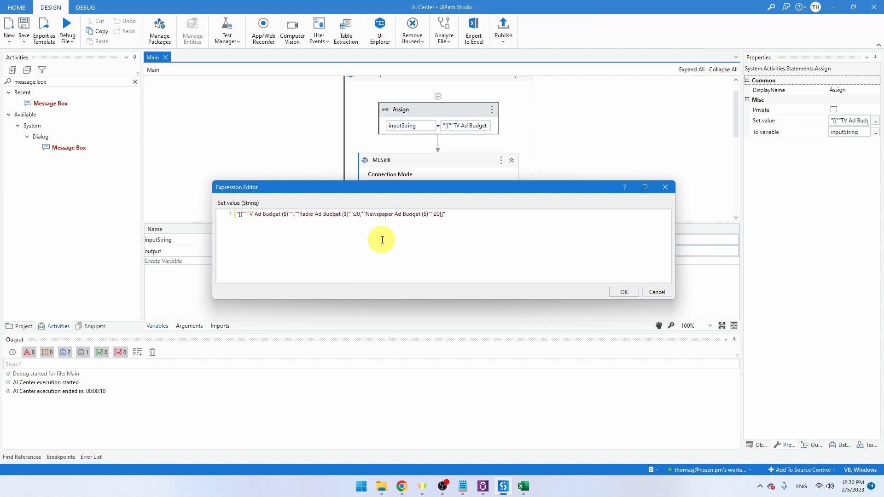
Step: Set the Radio Ad Budget ($) value to 50 in the same expression and confirm it
click(364, 214)
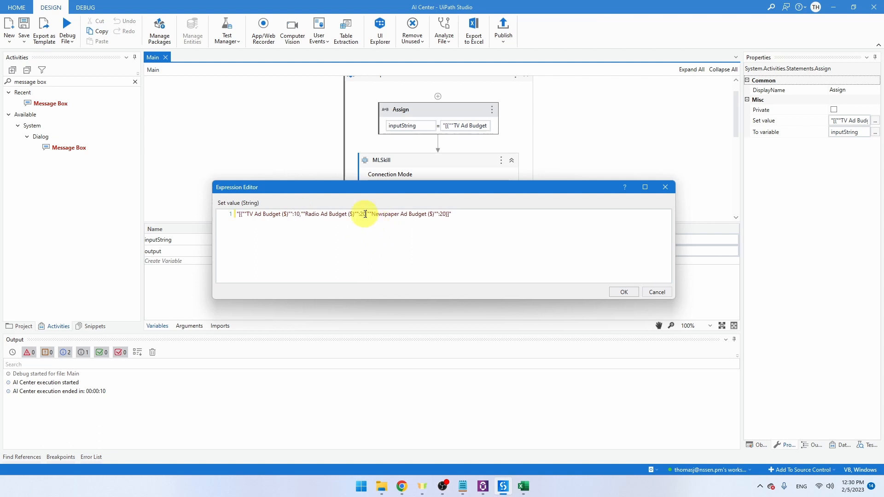
key(BackSpace)
key(BackSpace)
text(50)
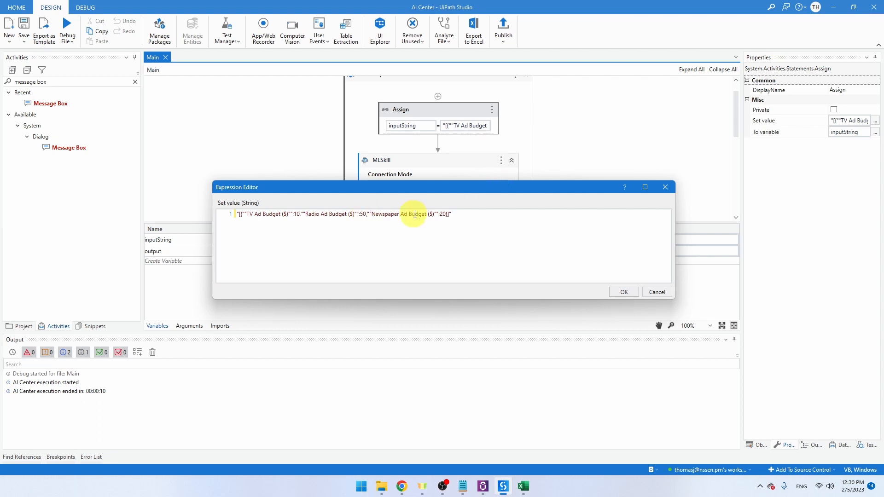
click(447, 215)
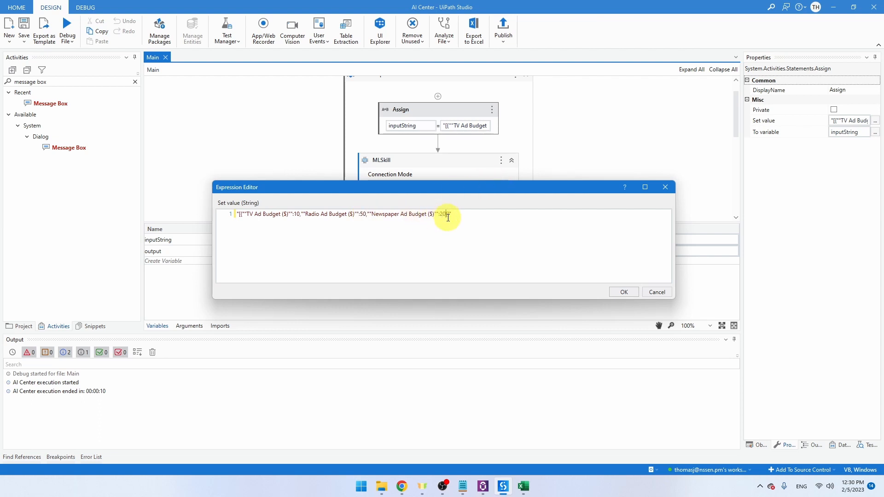
click(624, 292)
Step: Run the workflow in debug mode with the new budgets and dismiss the prediction message box
click(66, 27)
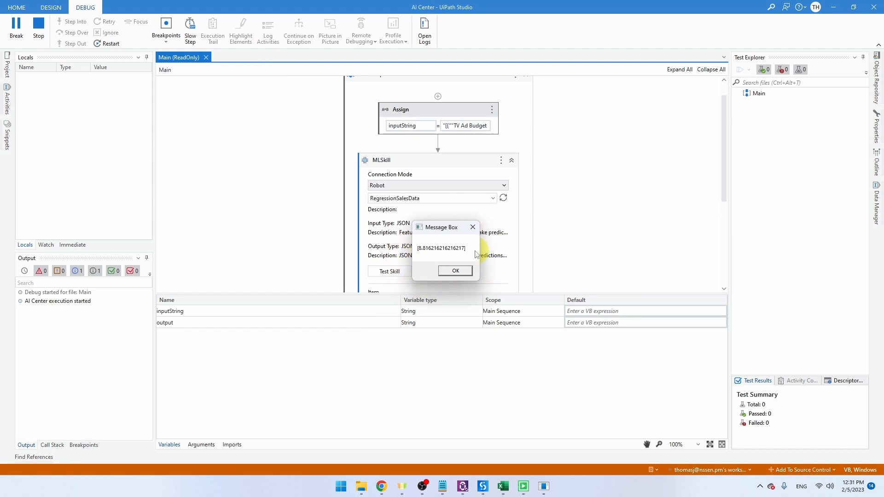
click(455, 271)
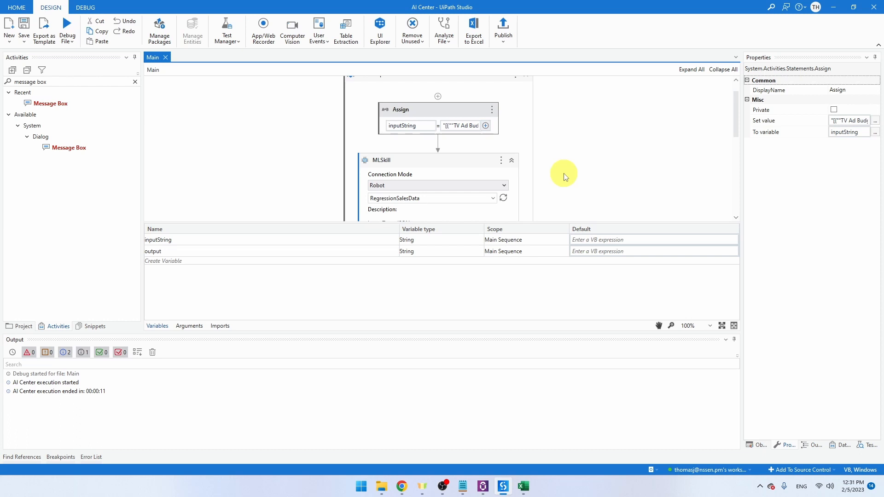
Step: Extend the Message Box text expression to output.Replace("[","") to strip the opening bracket from the prediction
drag(735, 98, 736, 169)
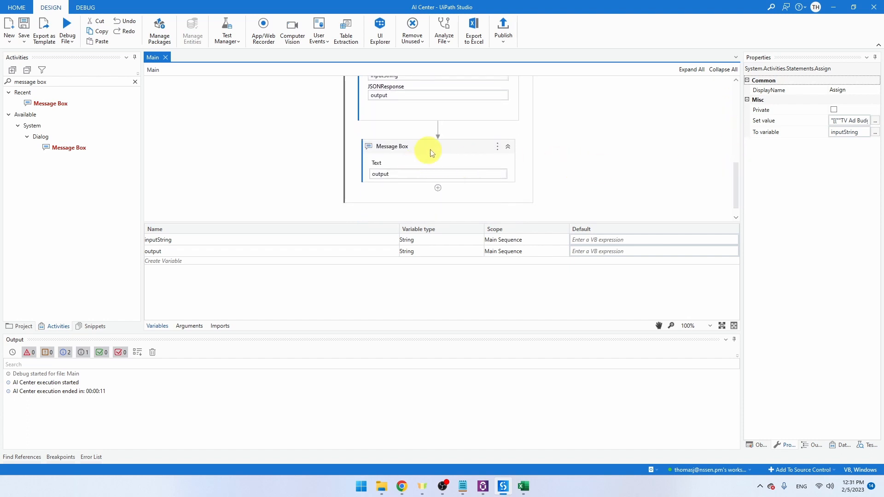
click(501, 173)
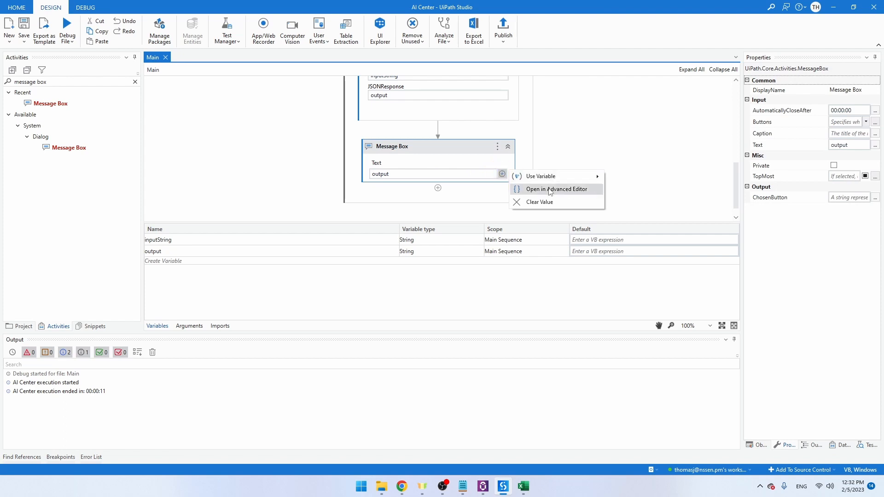
click(548, 189)
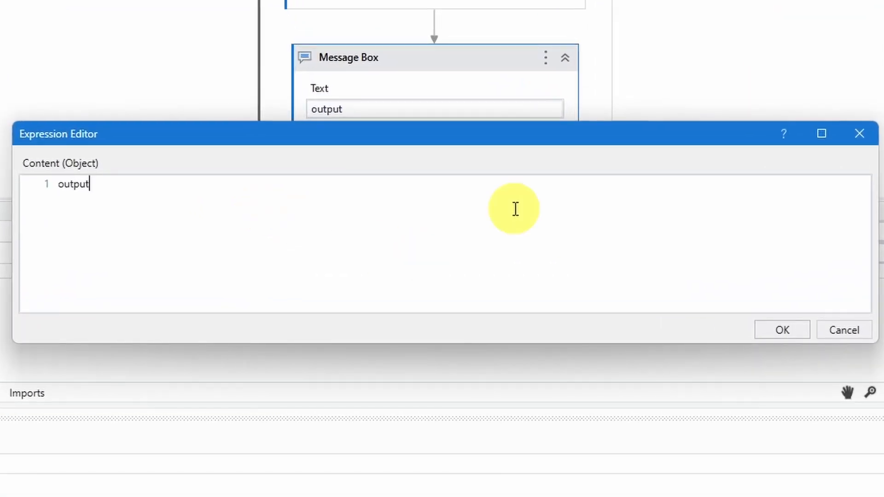
text(.Rela)
key(BackSpace)
key(BackSpace)
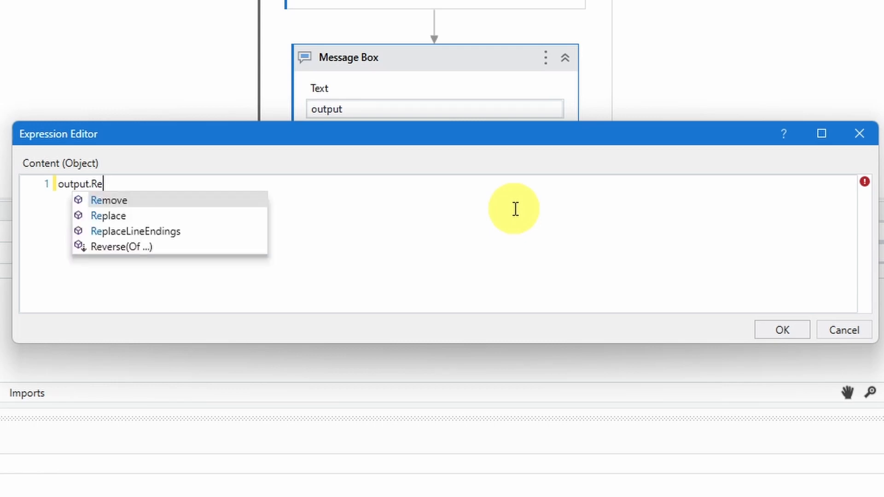
text(place("[)
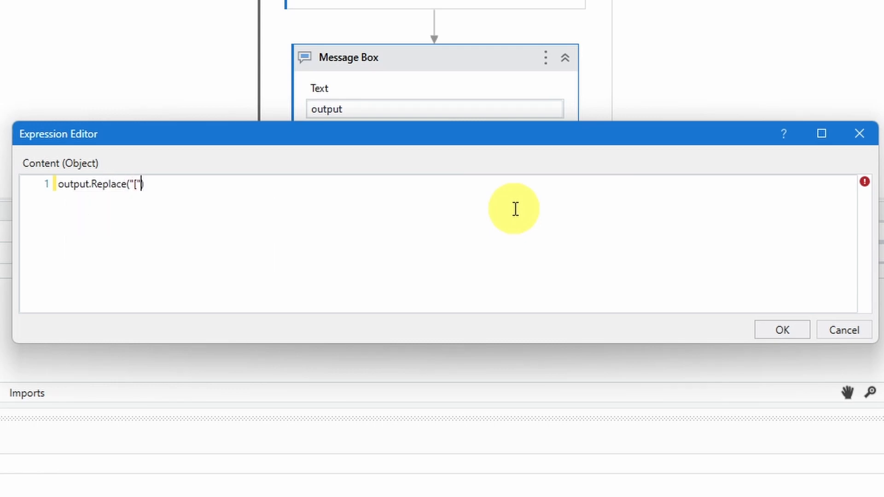
text(,"")
key(End)
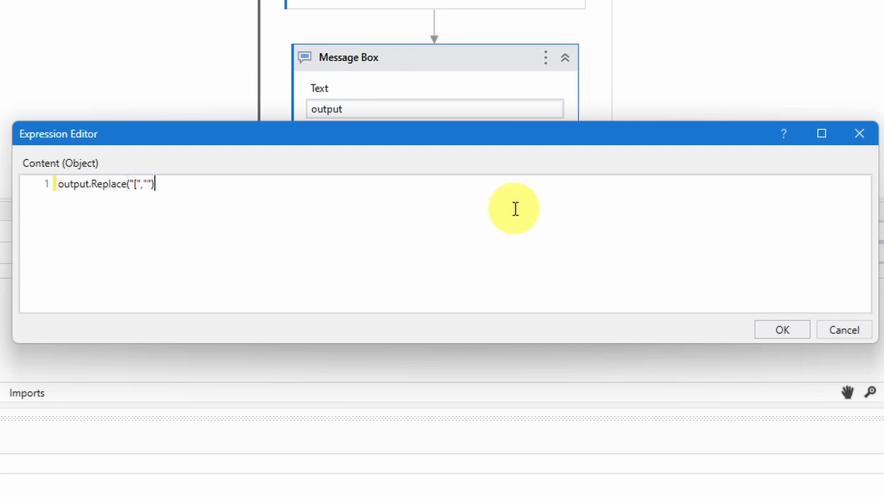
Step: Append .Replace("]","") to the Message Box expression to strip the closing bracket, and confirm it
text(.Replace("[","").Replace()
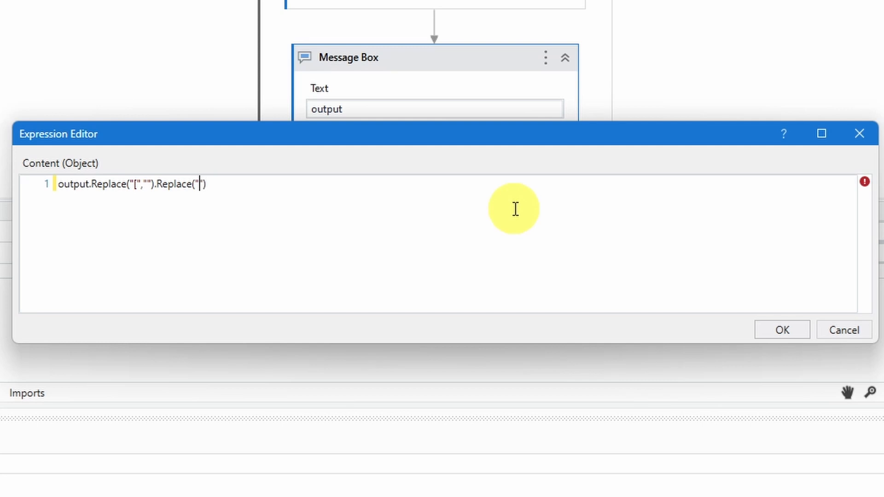
text("]",)
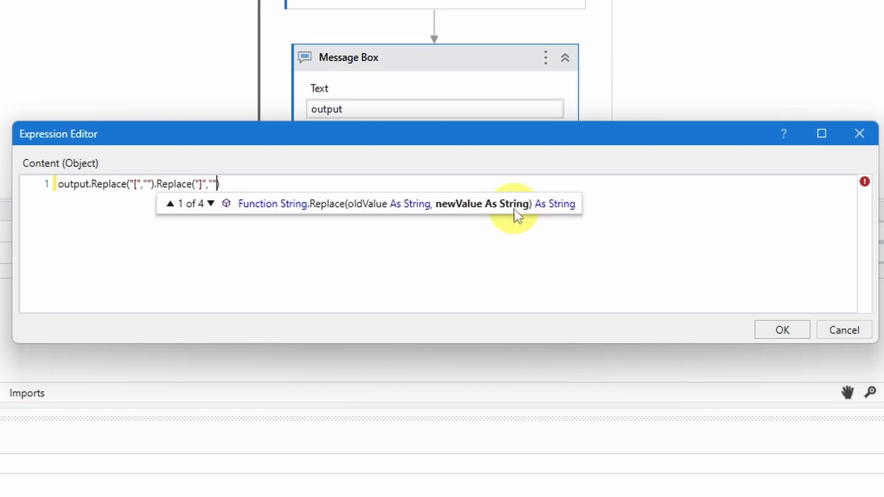
text("")
key(End)
click(799, 328)
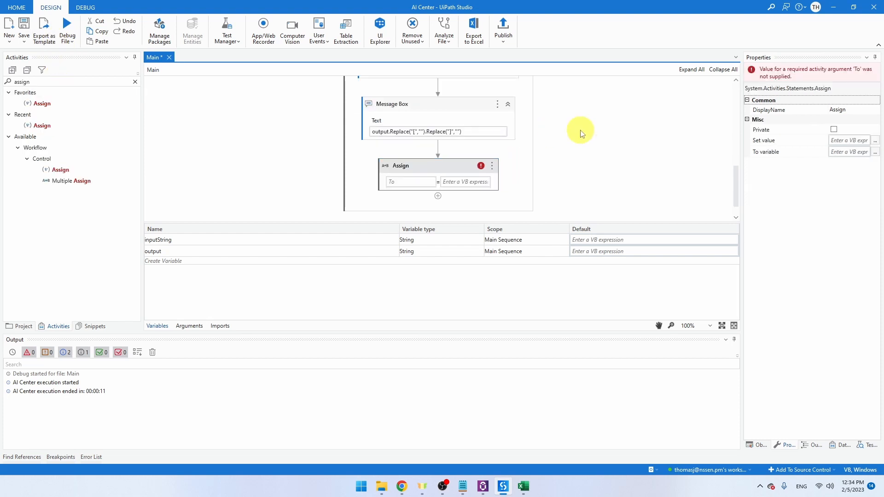
Step: Create a variable named outputAsDbl as the target of the Assign activity below the Message Box
click(412, 182)
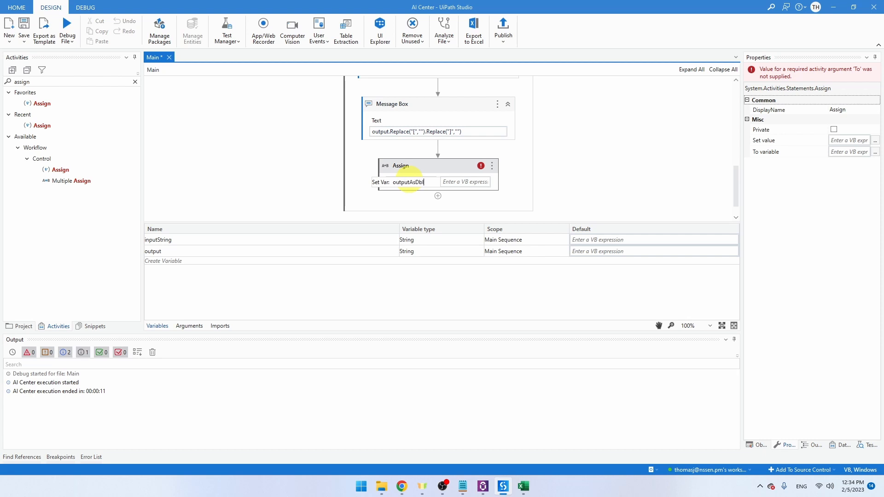
key(Return)
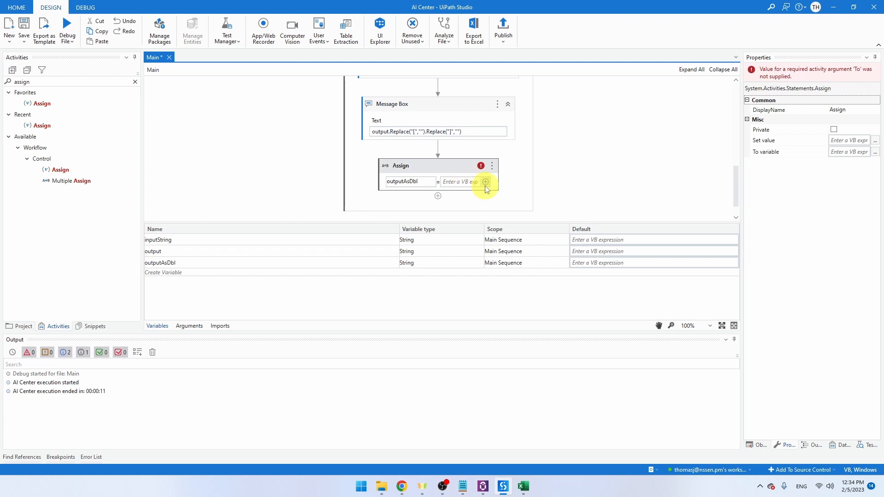
click(485, 182)
click(519, 198)
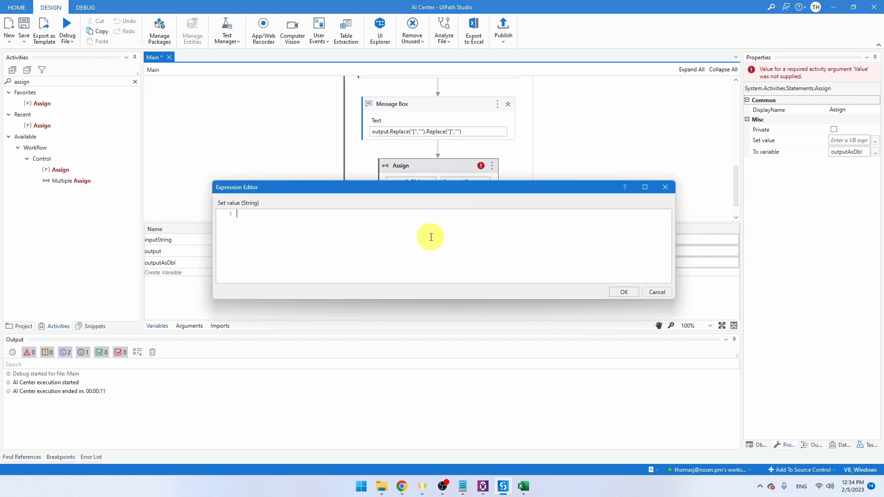
key(Escape)
Step: Copy the Message Box expression output.Replace("[","").Replace("]","") into the value of the outputAsDbl Assign
click(503, 130)
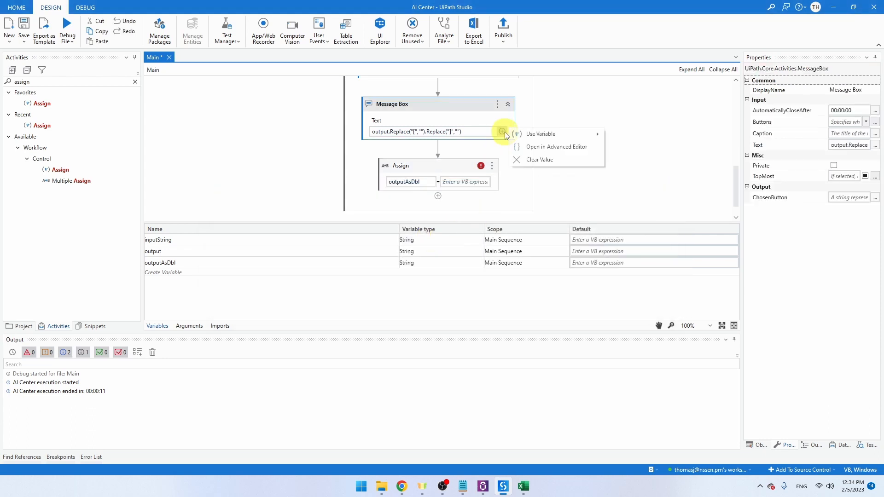
click(552, 146)
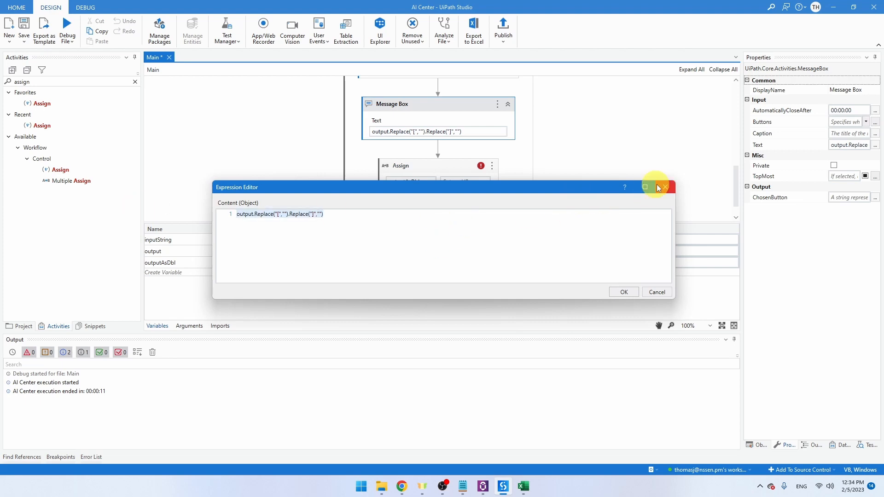
click(665, 187)
click(486, 182)
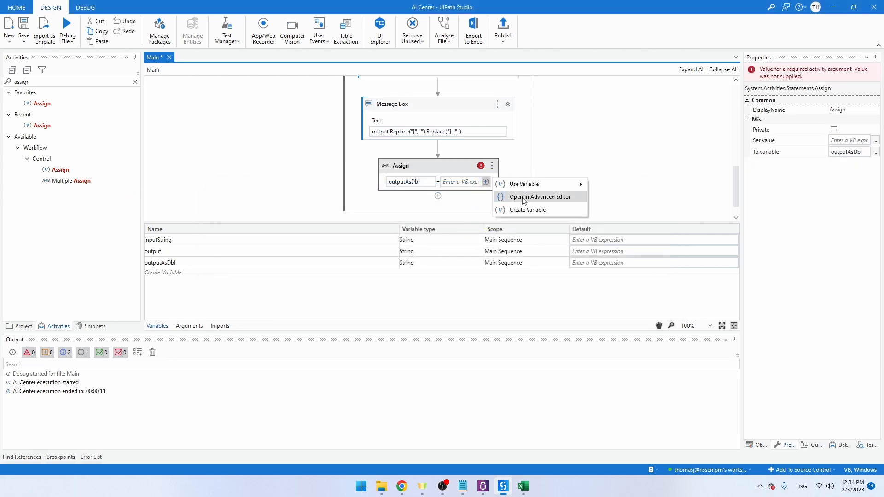
click(520, 197)
text(output.Replace("[","").Replace("]",""))
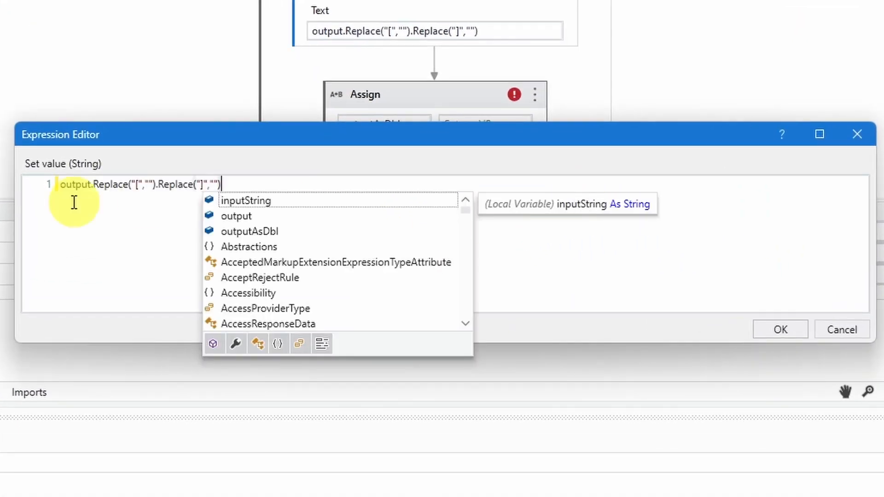
Step: Wrap the outputAsDbl expression in Convert.ToDouble( ) and confirm it
click(132, 207)
click(62, 184)
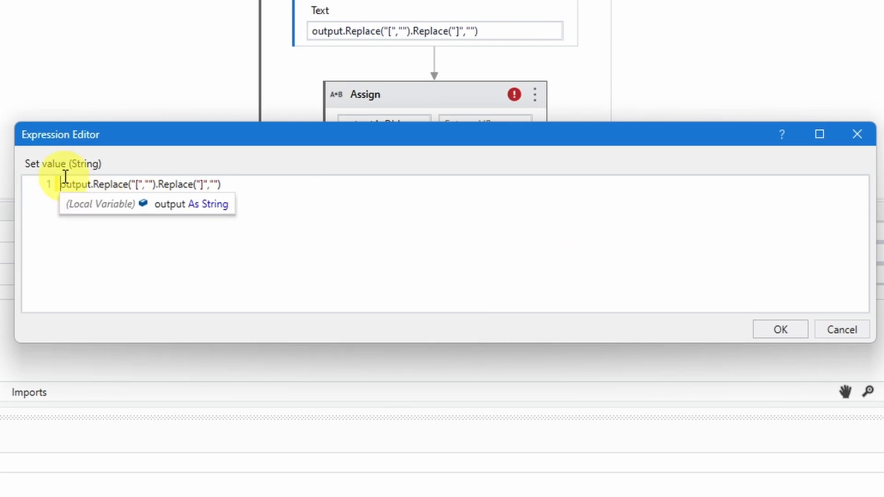
text(convert.To)
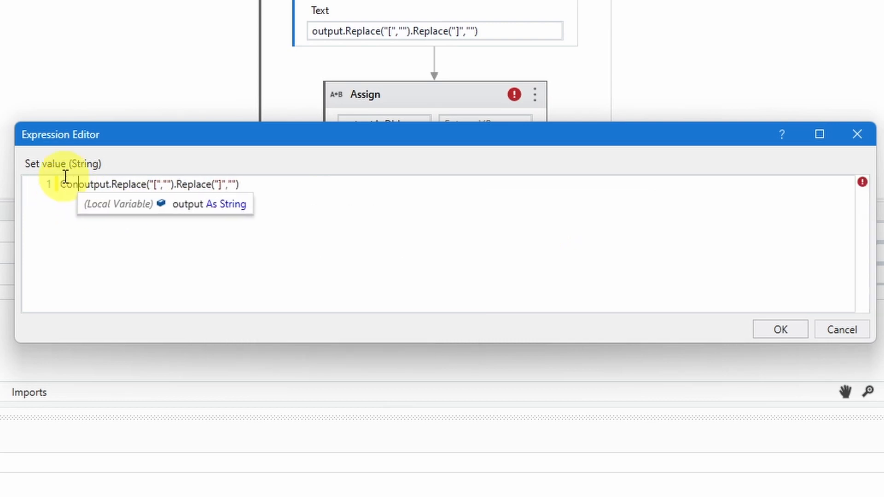
text(Do)
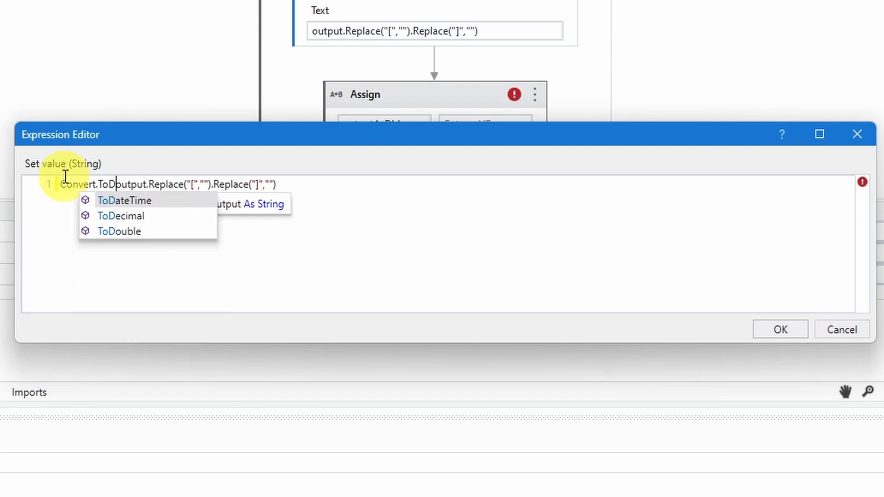
key(Tab)
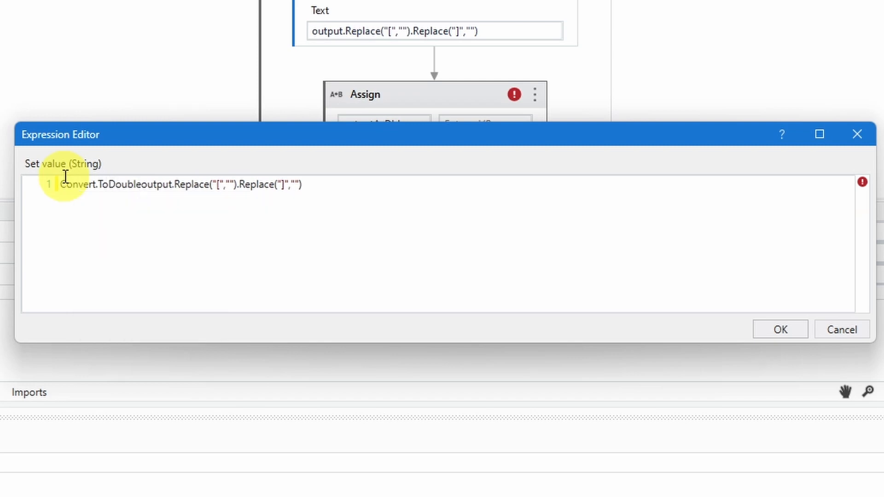
text(()
click(321, 189)
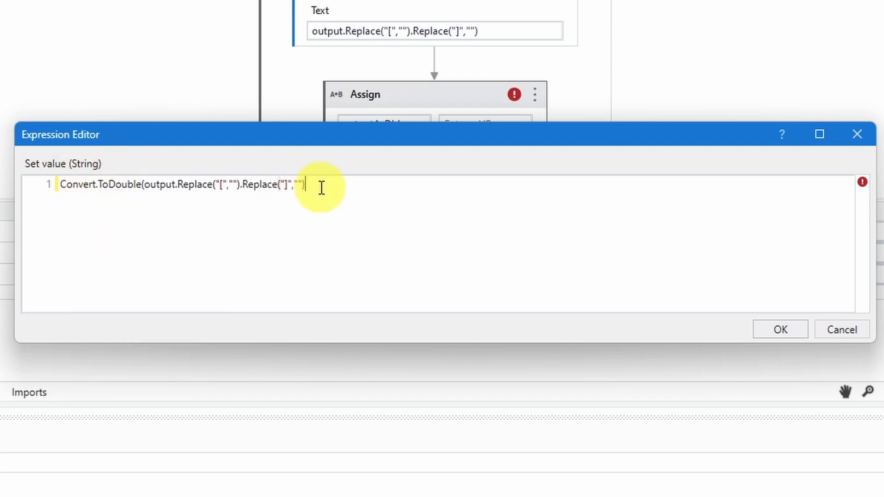
click(786, 329)
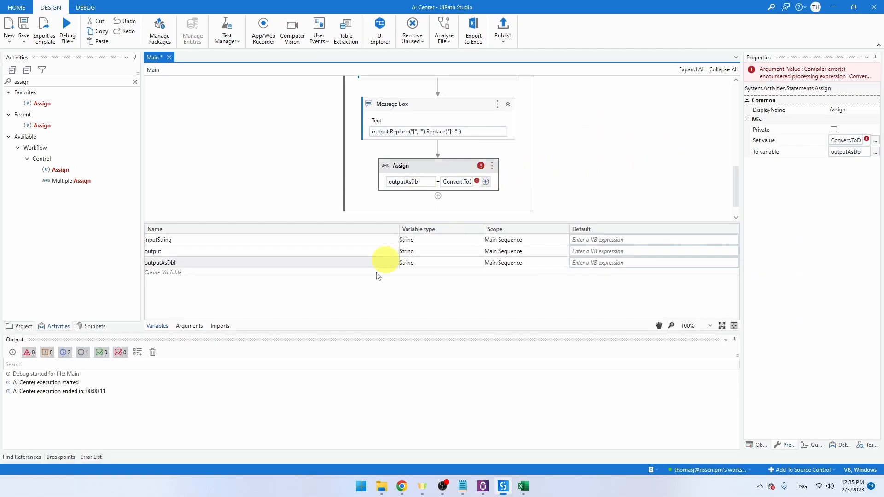
Step: Change the variable type of outputAsDbl to System.Double
click(432, 262)
click(433, 263)
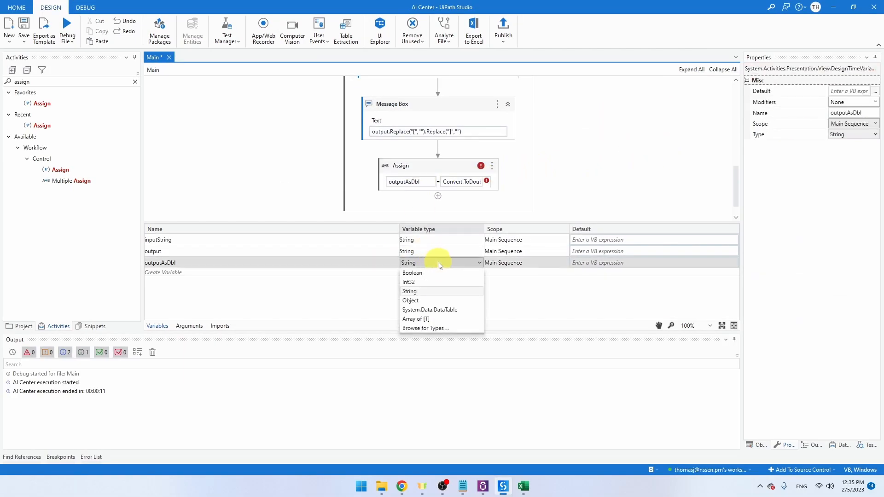
click(436, 329)
text(d)
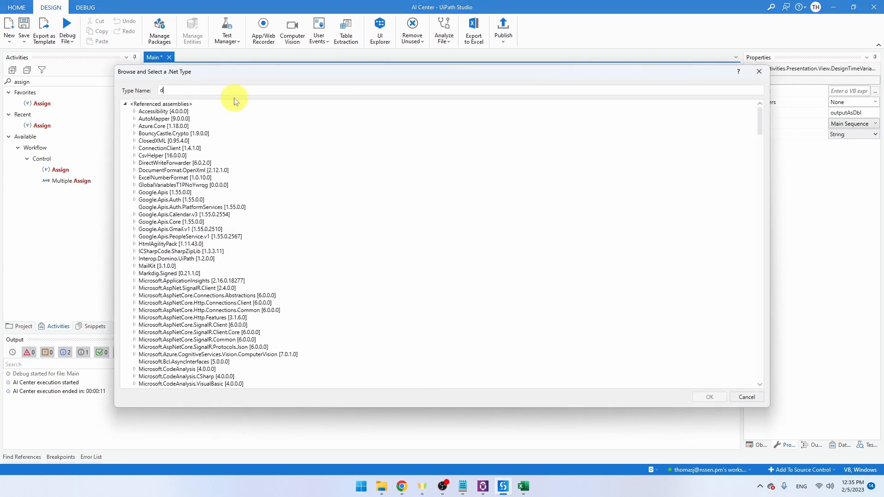
text(ouble)
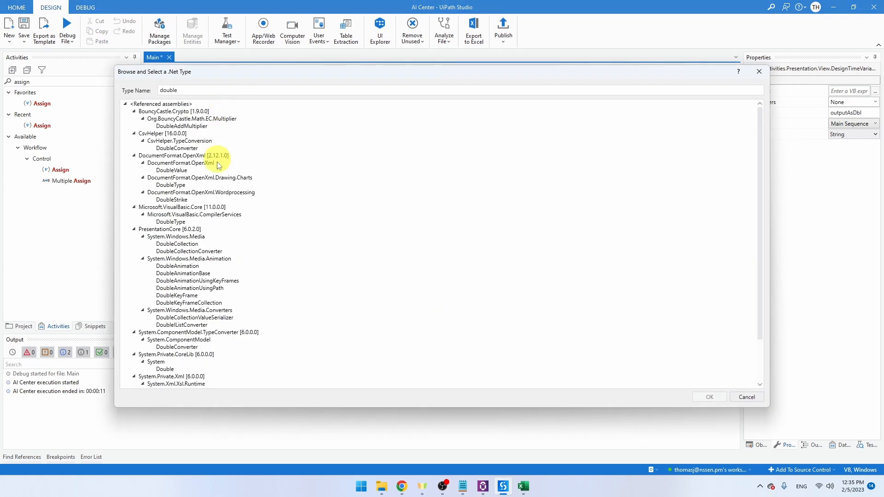
click(165, 369)
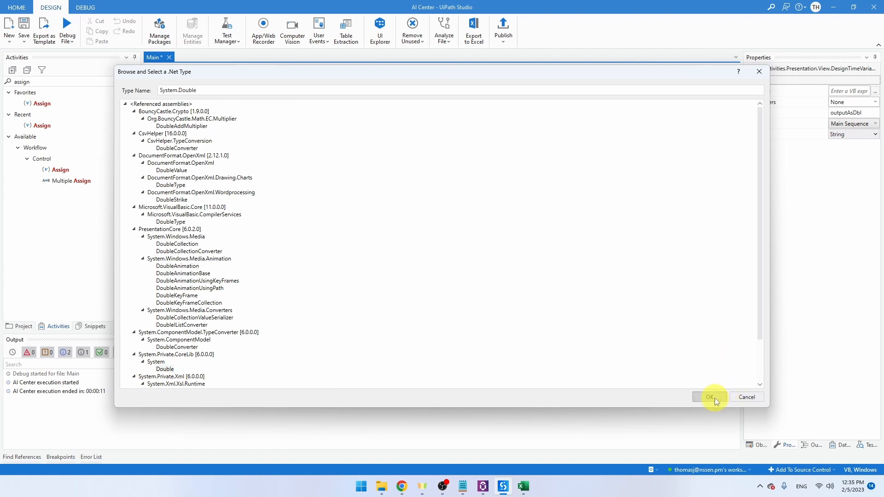
click(715, 400)
Step: Move the Message Box activity below the outputAsDbl Assign activity
drag(439, 93, 420, 198)
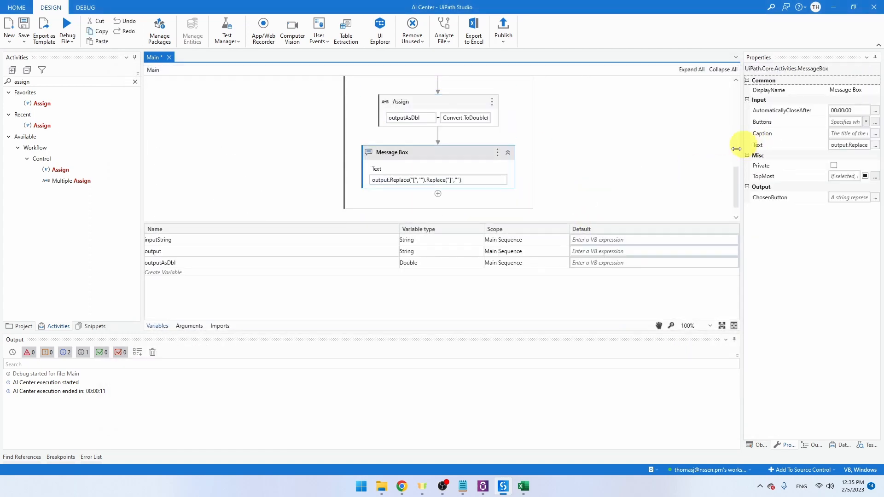
Step: Set the Message Box text to outputAsDbl.ToString, debug the workflow to test it, and dismiss the resulting message
click(501, 180)
click(543, 193)
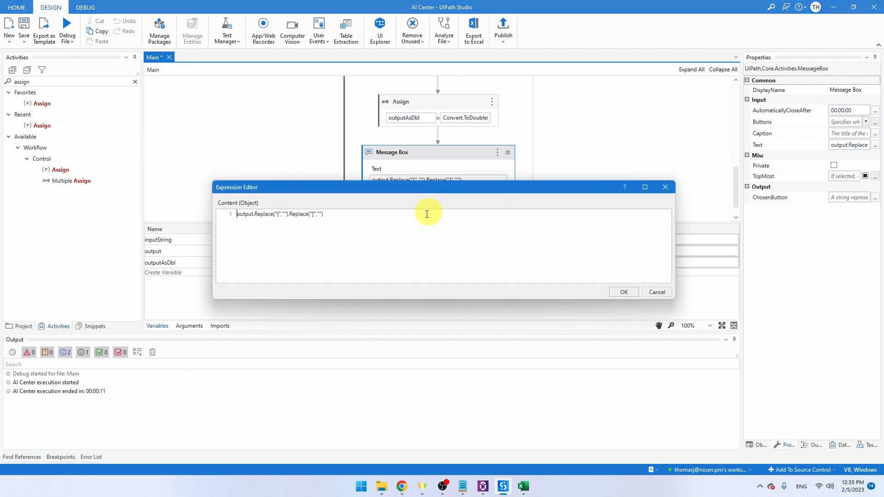
key(ctrl+a)
text(o)
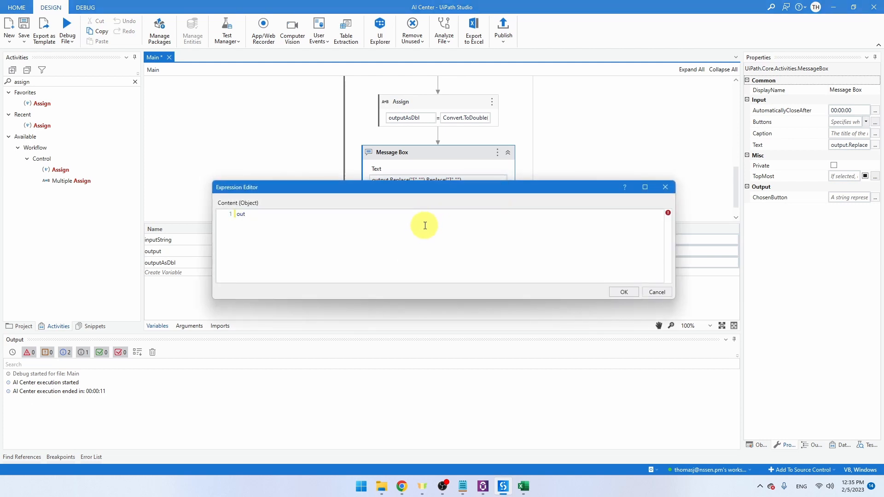
text(outputAsDbl.ToString)
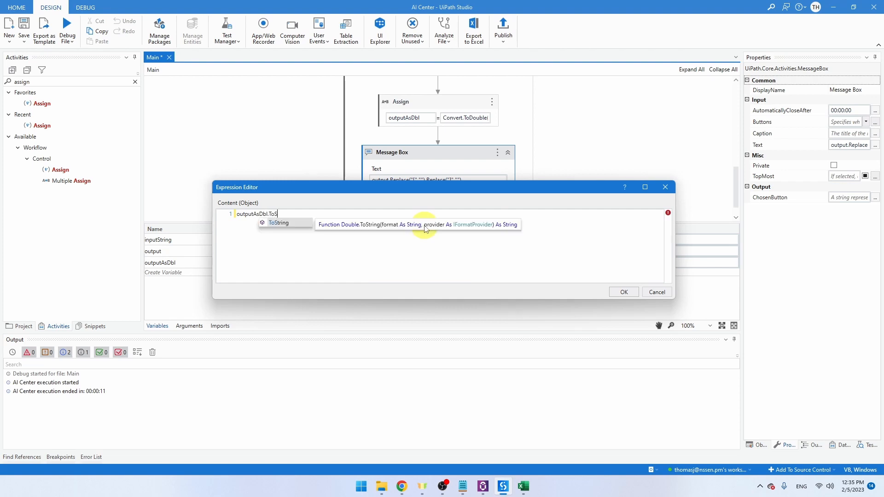
click(624, 291)
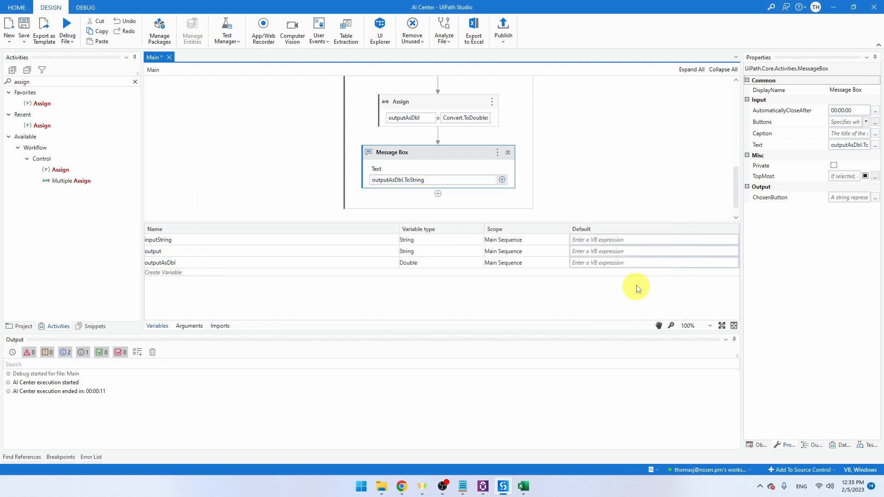
click(73, 32)
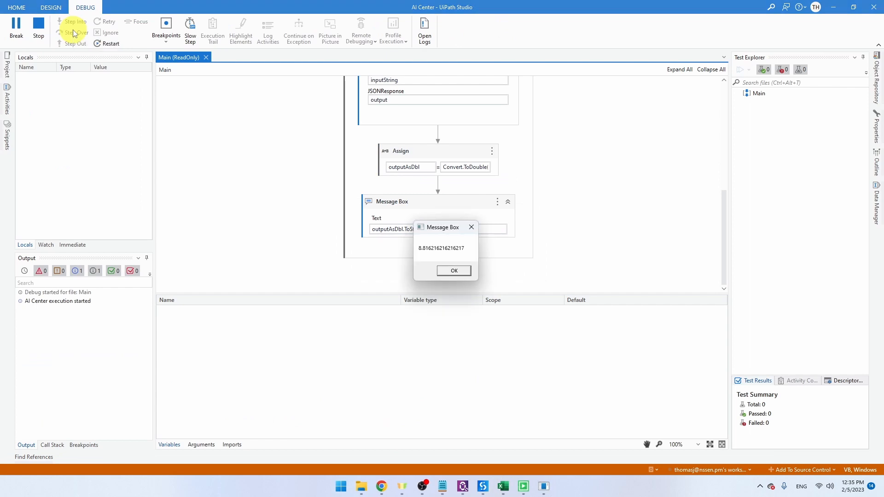
click(453, 271)
Step: Replace the TV Ad Budget value in the inputString Assign expression with the concatenated placeholder "+variable+"
drag(735, 184, 714, 99)
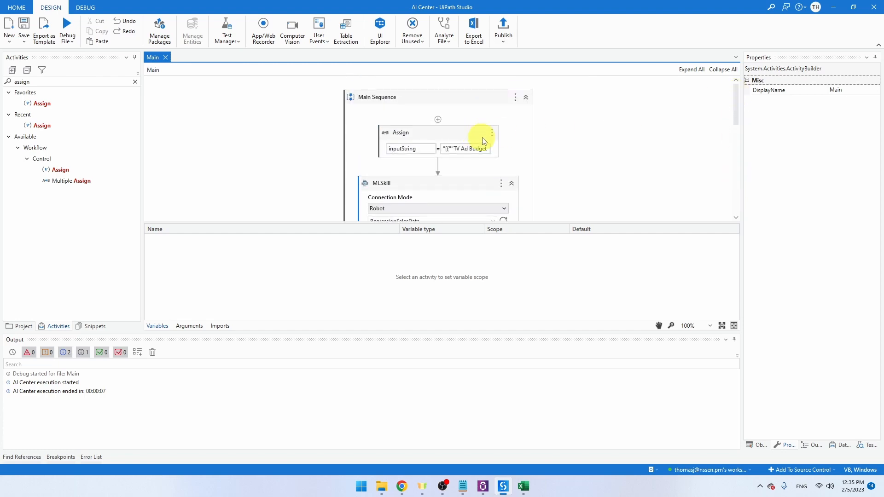
click(486, 149)
click(529, 162)
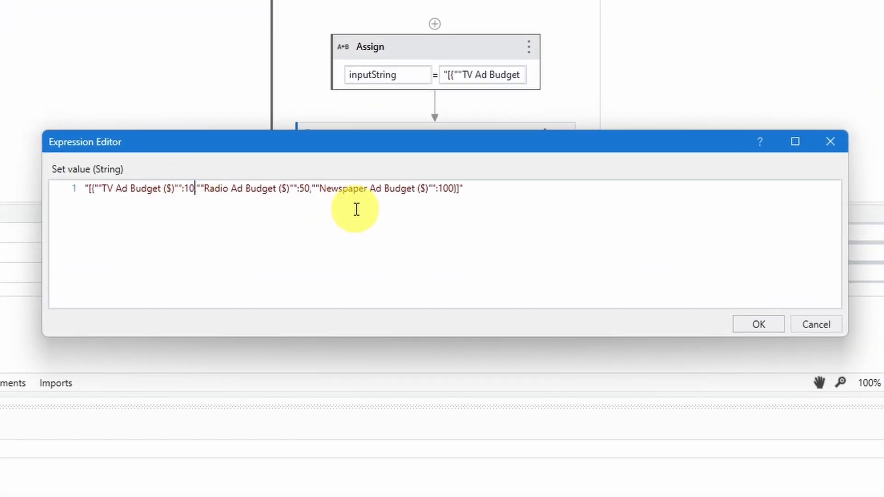
key(Delete)
key(Delete)
key(BackSpace)
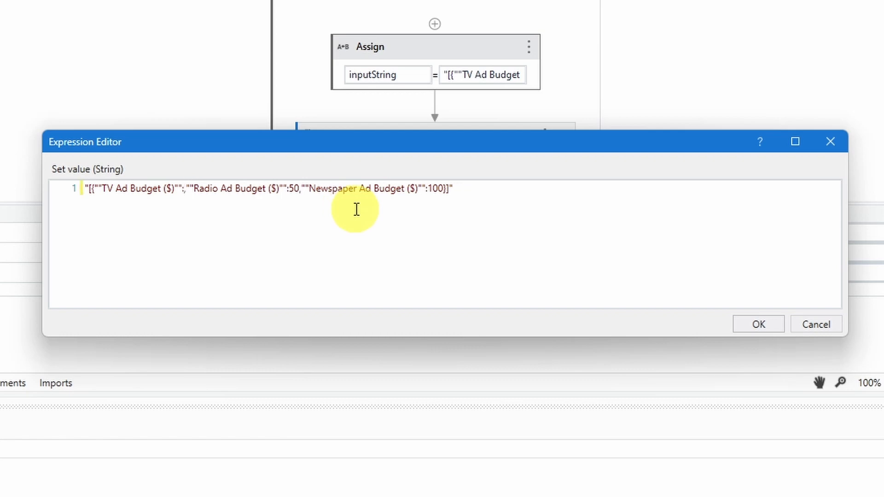
text(":")
text(++)
key(Left)
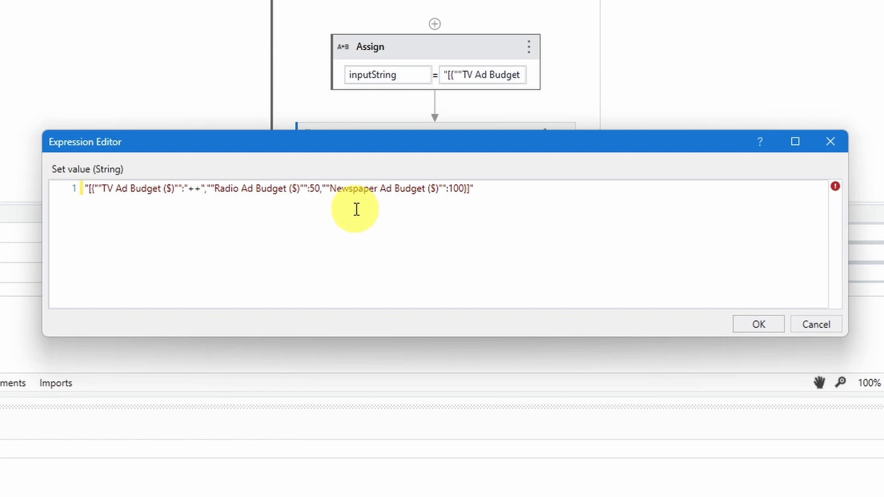
text(variable)
click(523, 240)
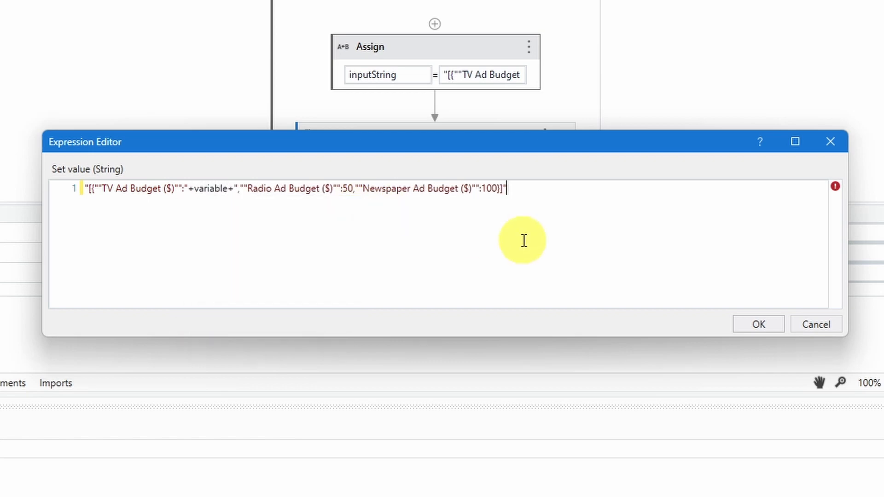